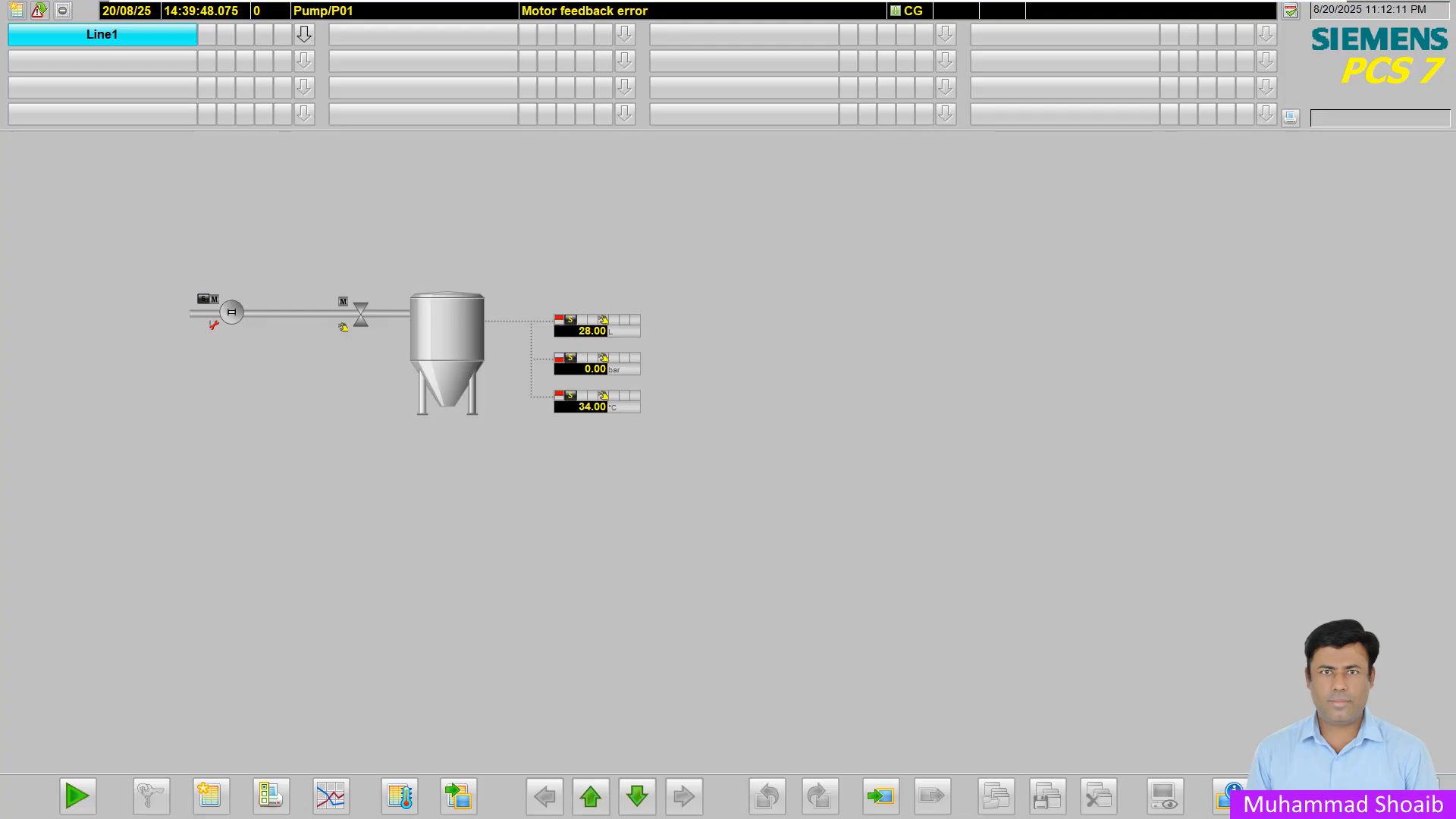
# - Switch to the CFC Pump chart and open the I/O list of motor block P01, sorted by name
pyautogui.press('super')
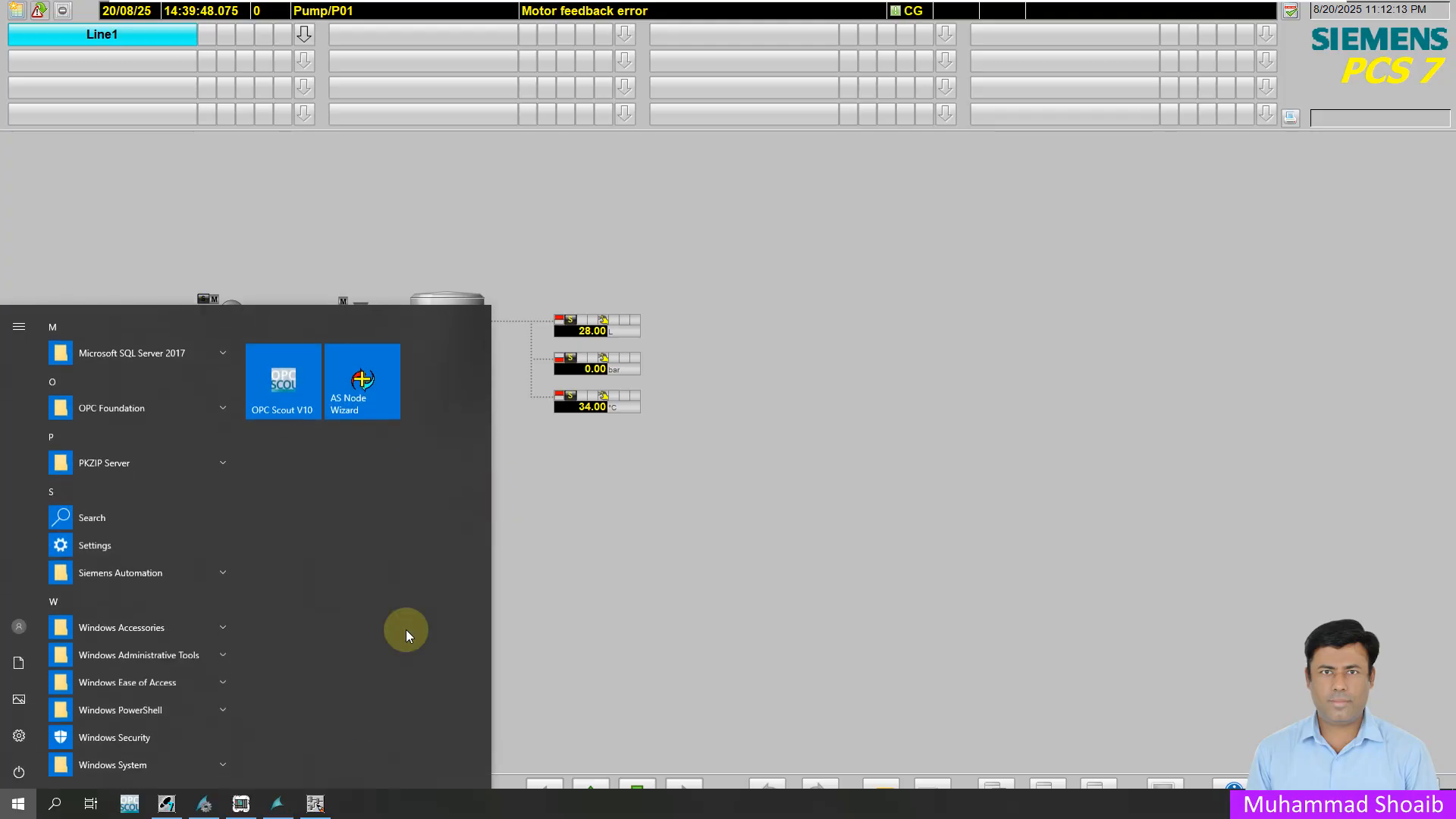
pyautogui.click(325, 796)
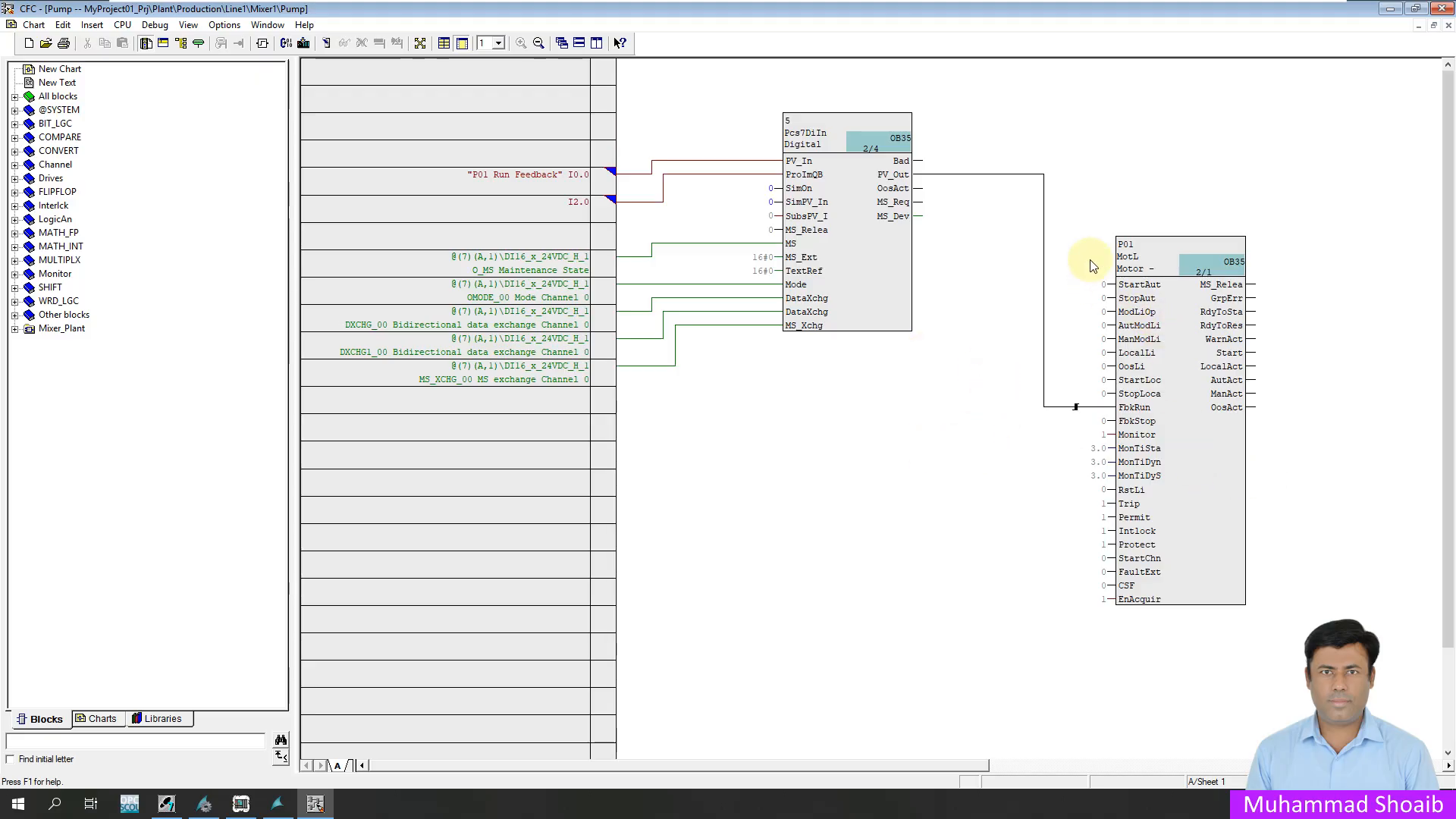
pyautogui.click(1209, 502)
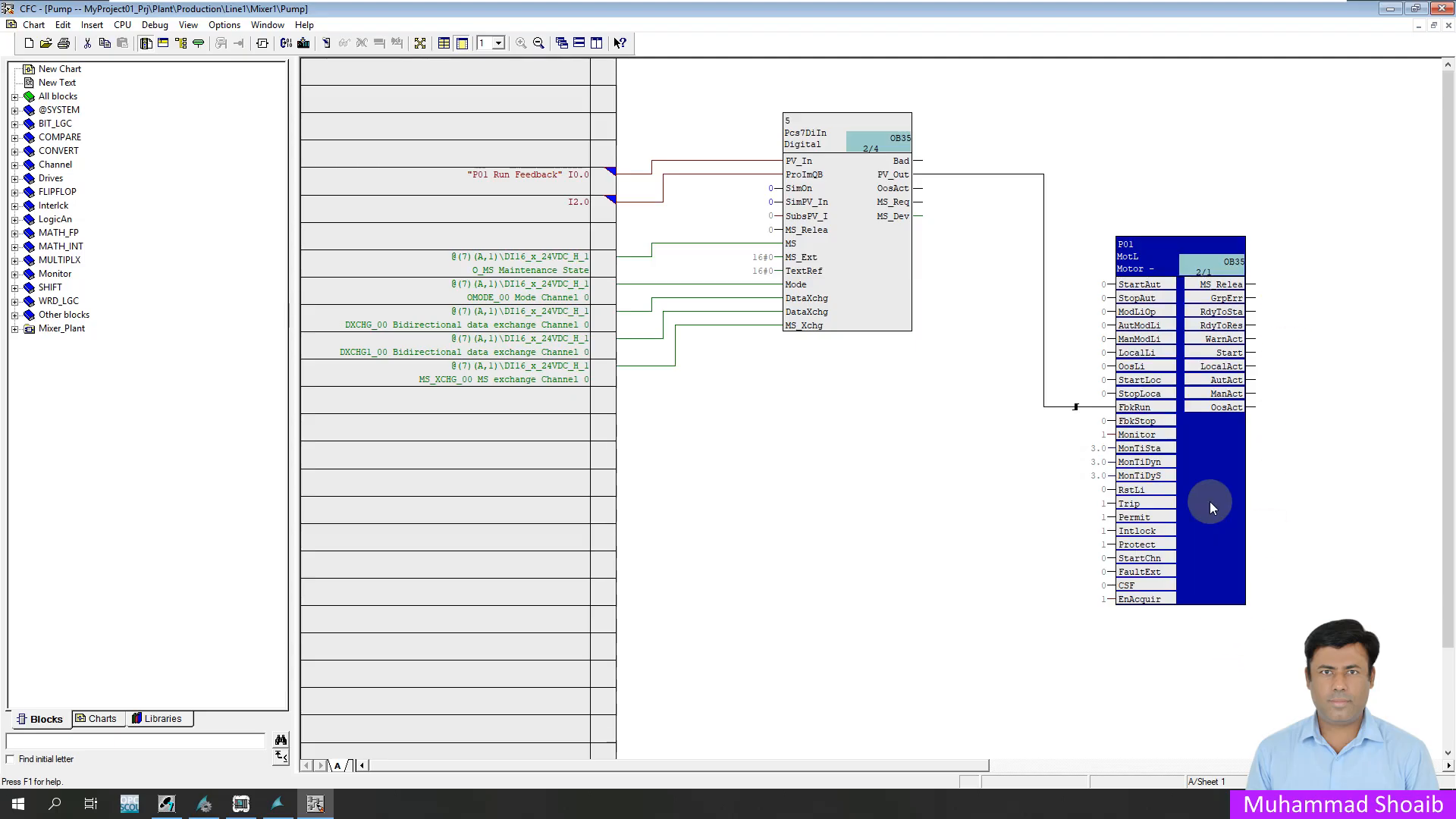
pyautogui.rightClick(1209, 502)
pyautogui.click(1241, 629)
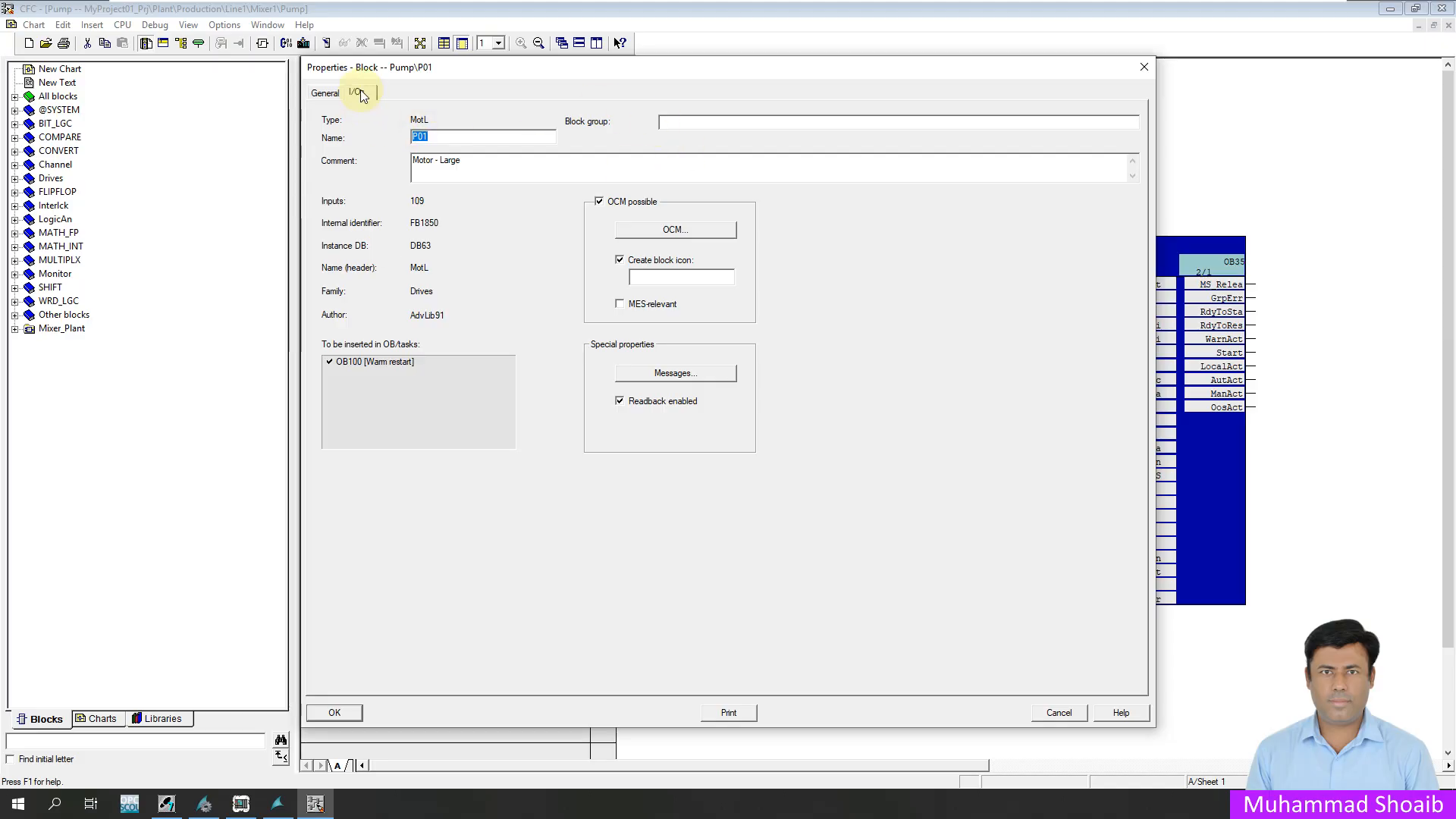
pyautogui.click(361, 92)
pyautogui.click(390, 116)
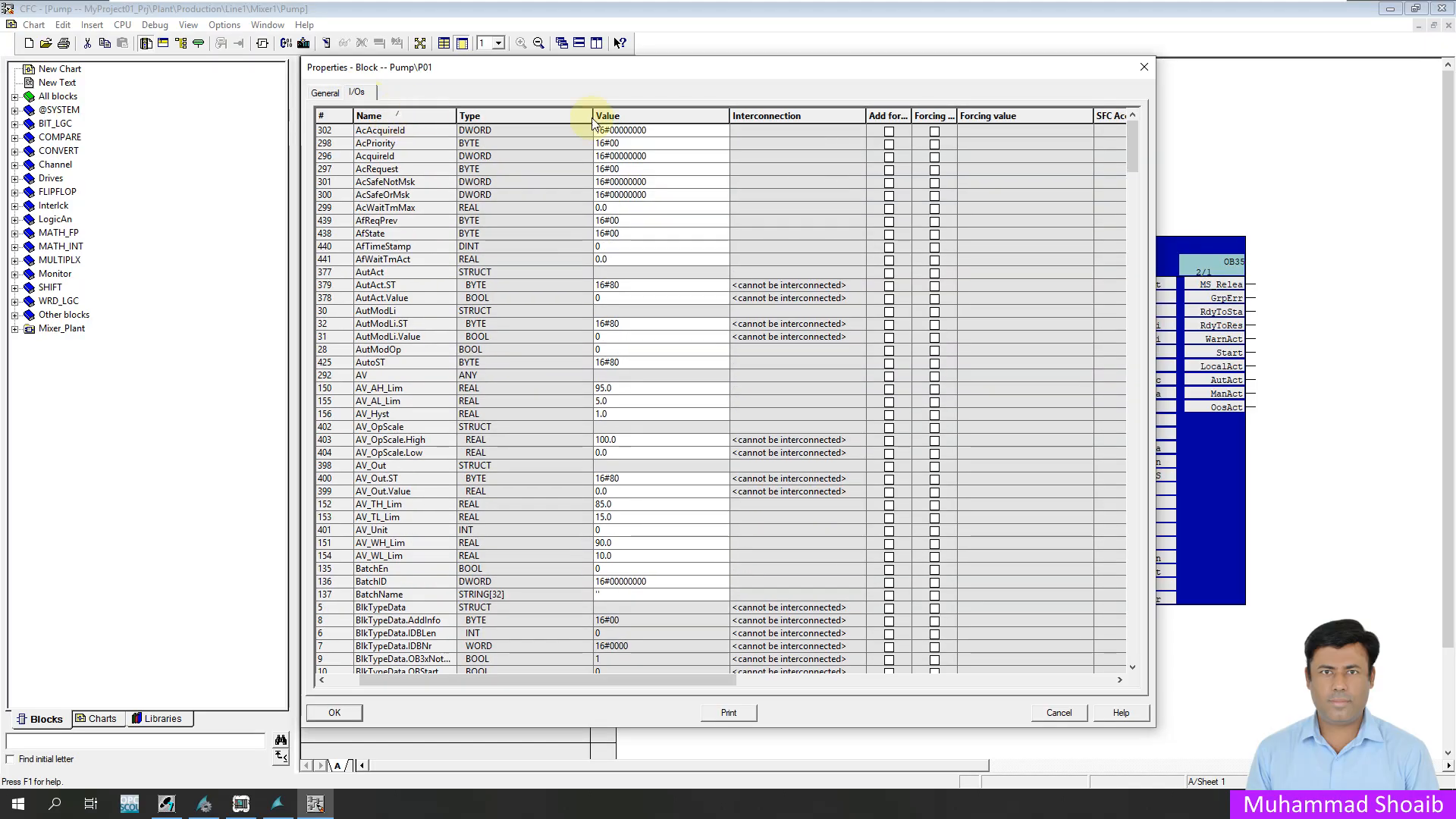
# - Find the OS_Perm operator permissions structure, review its bit comments, and make the OS_Perm input visible on block P01
pyautogui.moveTo(1132, 138); pyautogui.dragTo(1070, 402)
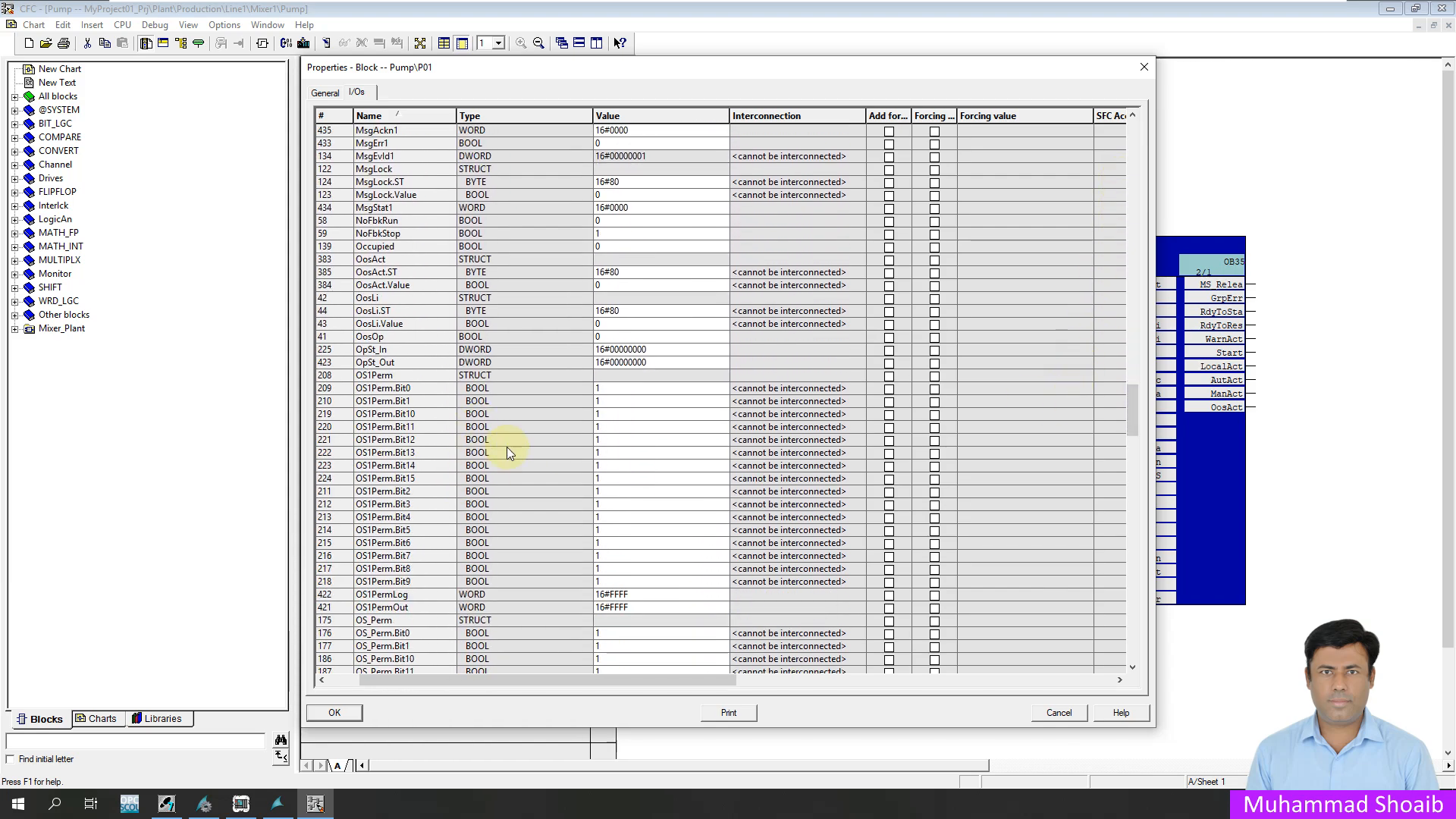
pyautogui.scroll(-4, 436, 465)
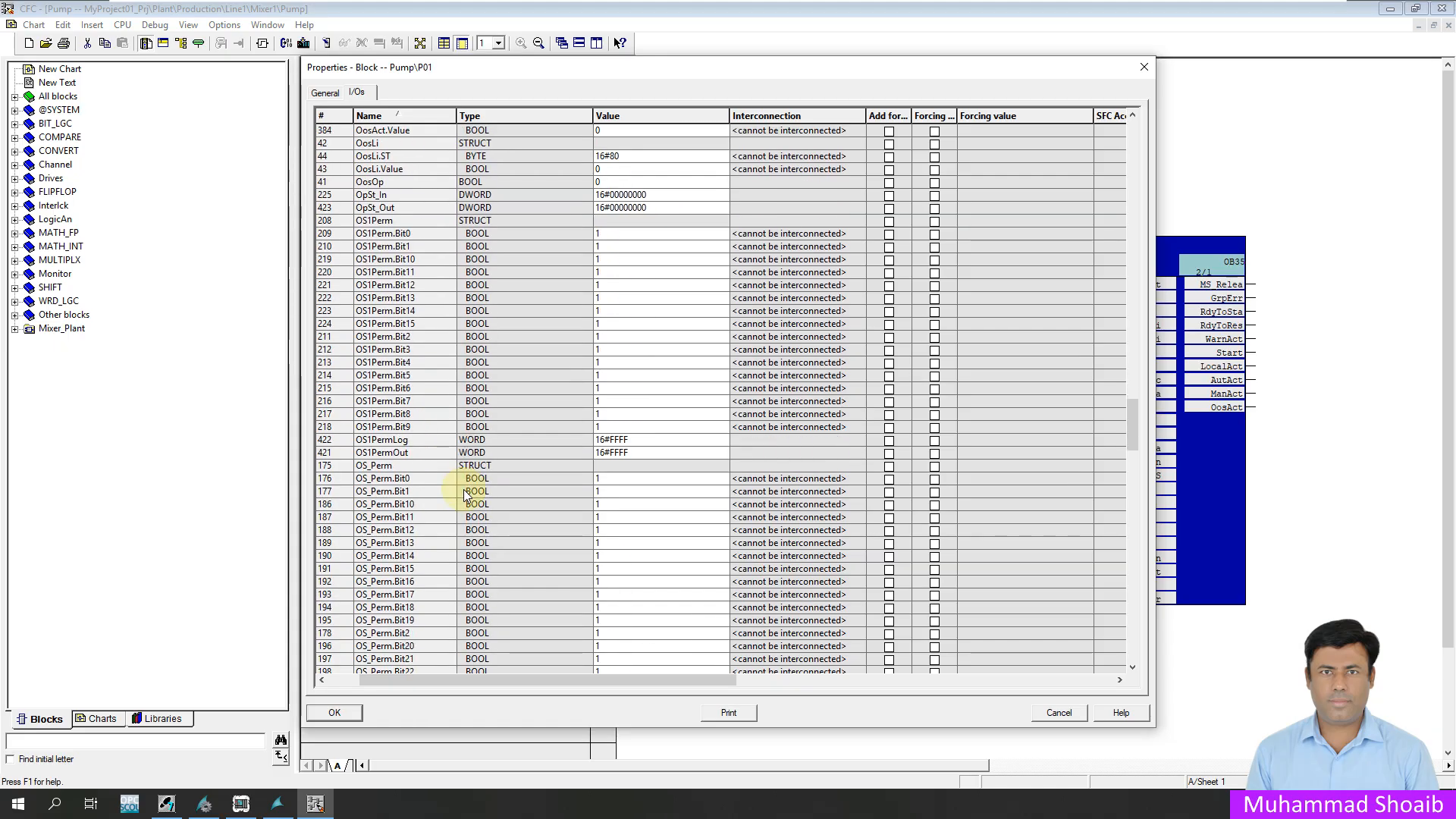
pyautogui.click(334, 465)
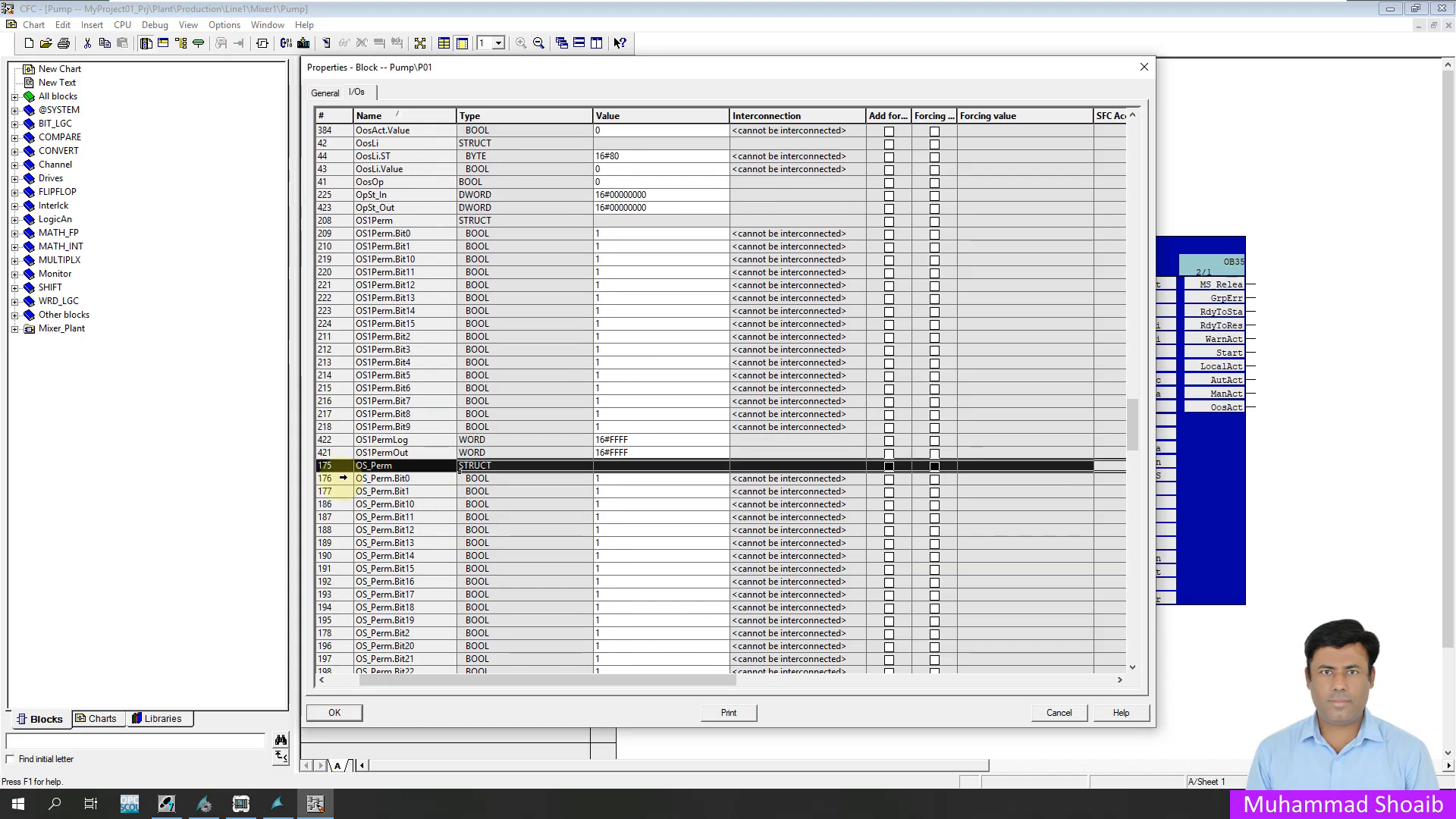
pyautogui.moveTo(577, 681); pyautogui.dragTo(796, 672)
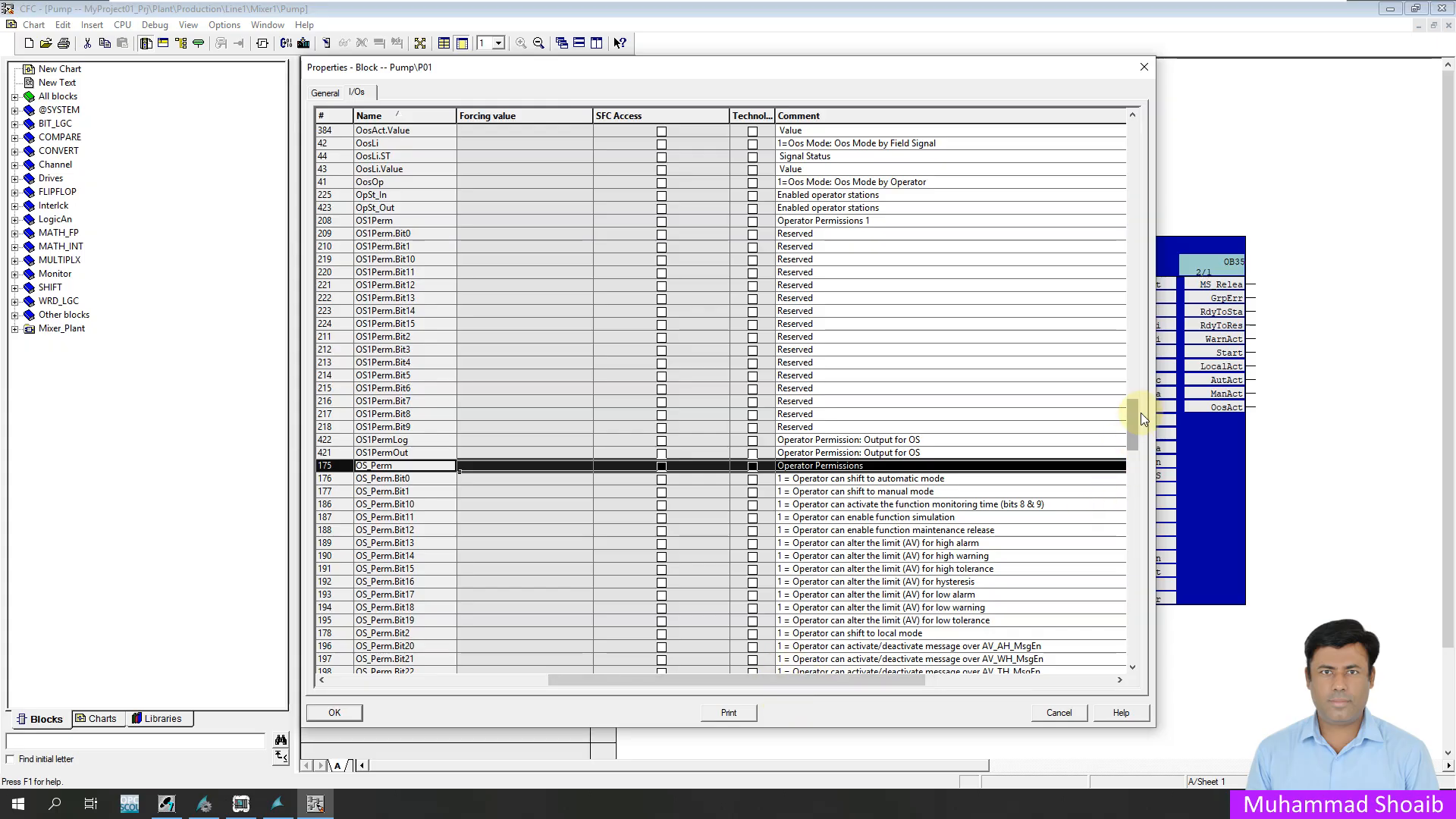
pyautogui.moveTo(1131, 418)
pyautogui.mouseDown()
pyautogui.moveTo(1130, 433)
pyautogui.moveTo(834, 425)
pyautogui.mouseUp()
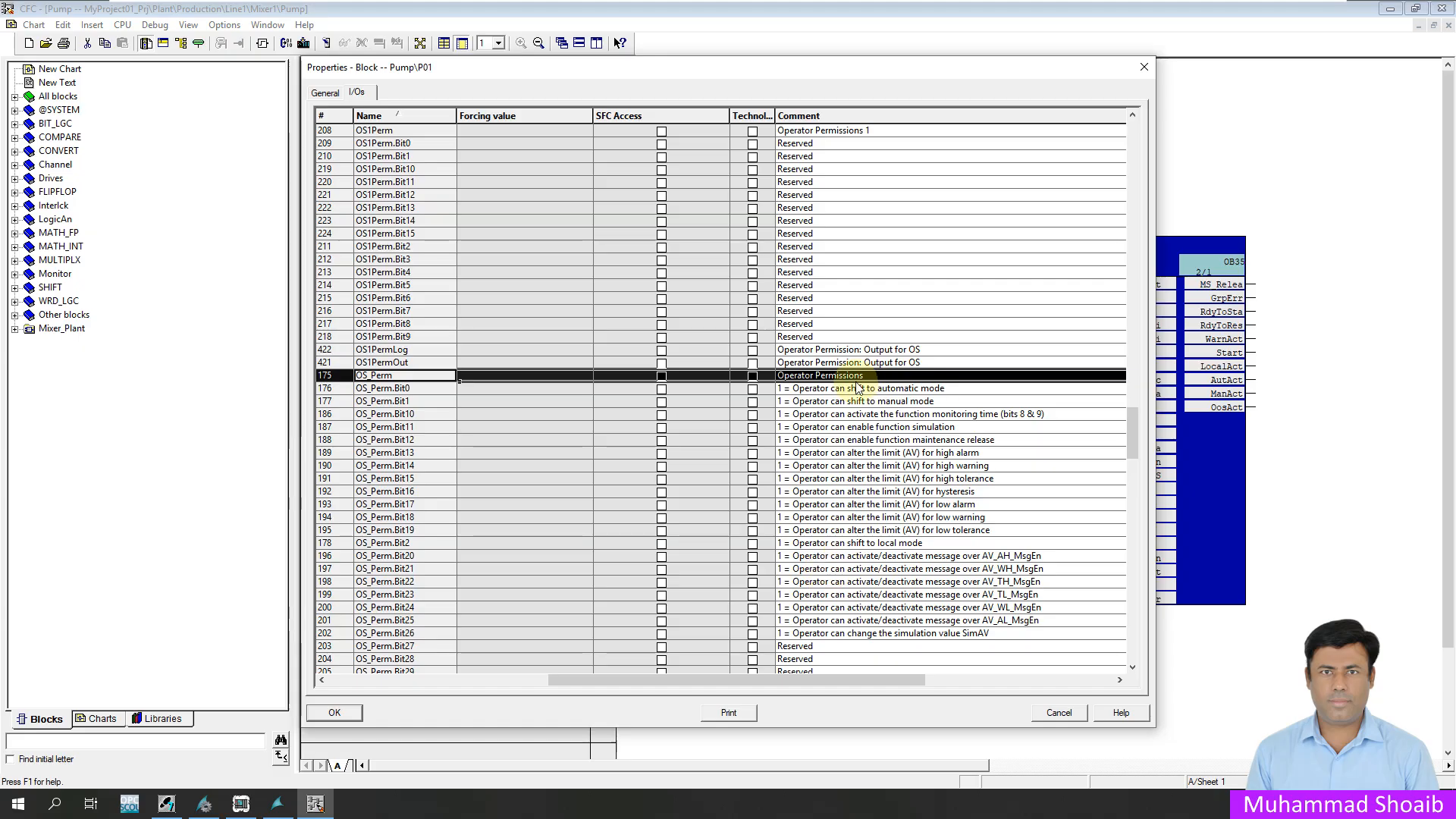
pyautogui.moveTo(752, 680); pyautogui.dragTo(487, 703)
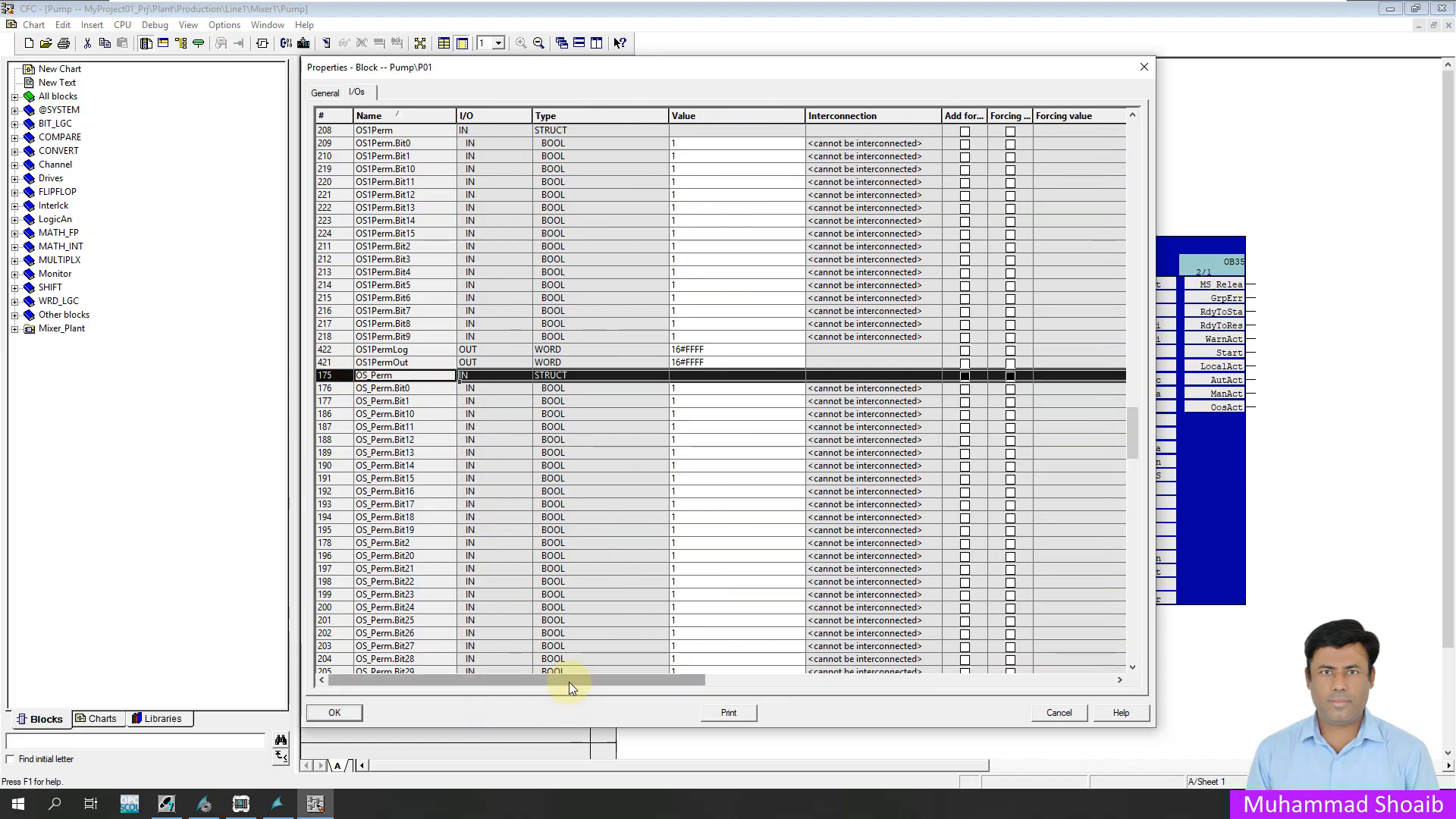
pyautogui.moveTo(569, 681); pyautogui.dragTo(765, 713)
pyautogui.moveTo(634, 707); pyautogui.dragTo(966, 705)
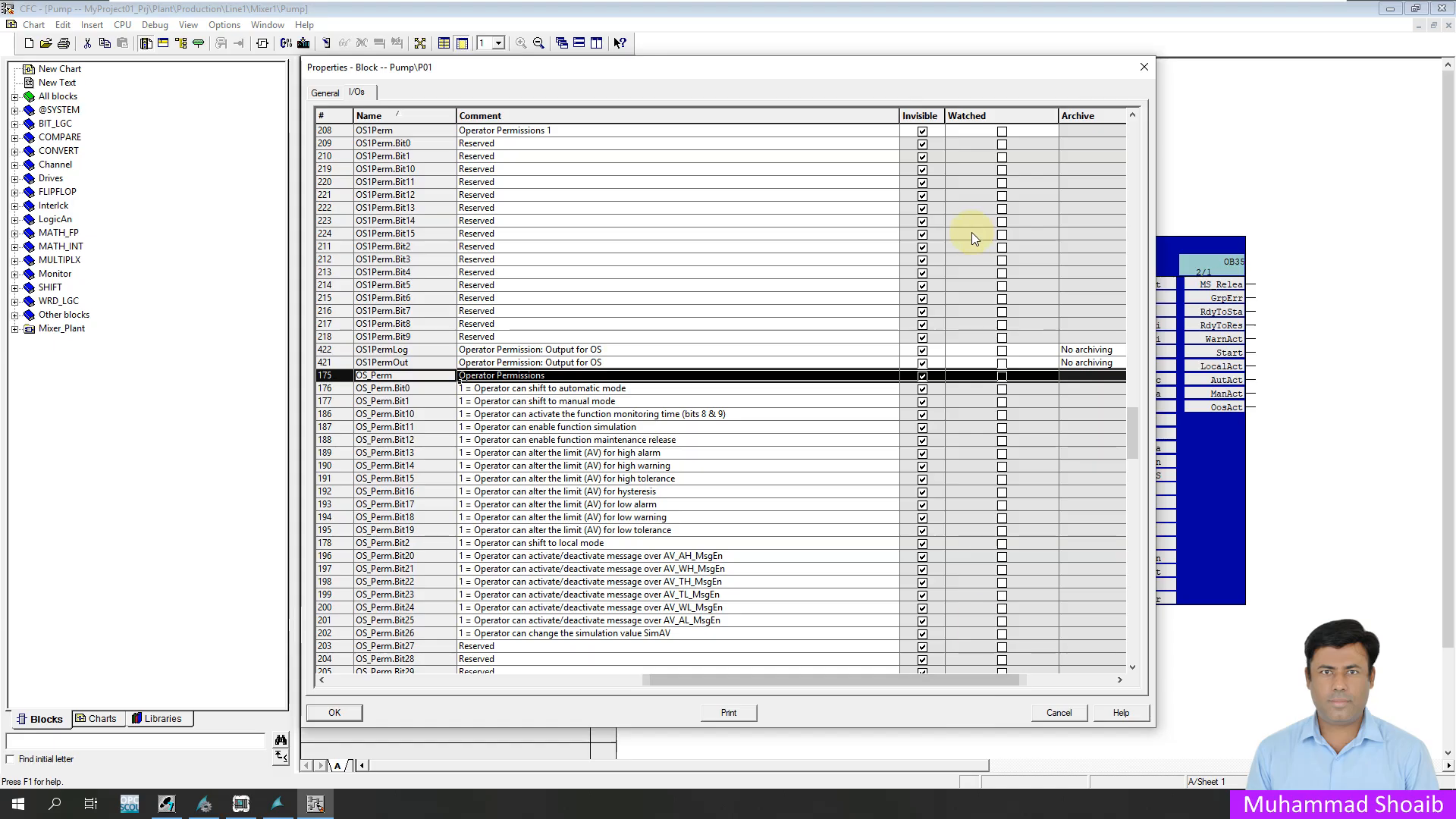
pyautogui.click(923, 376)
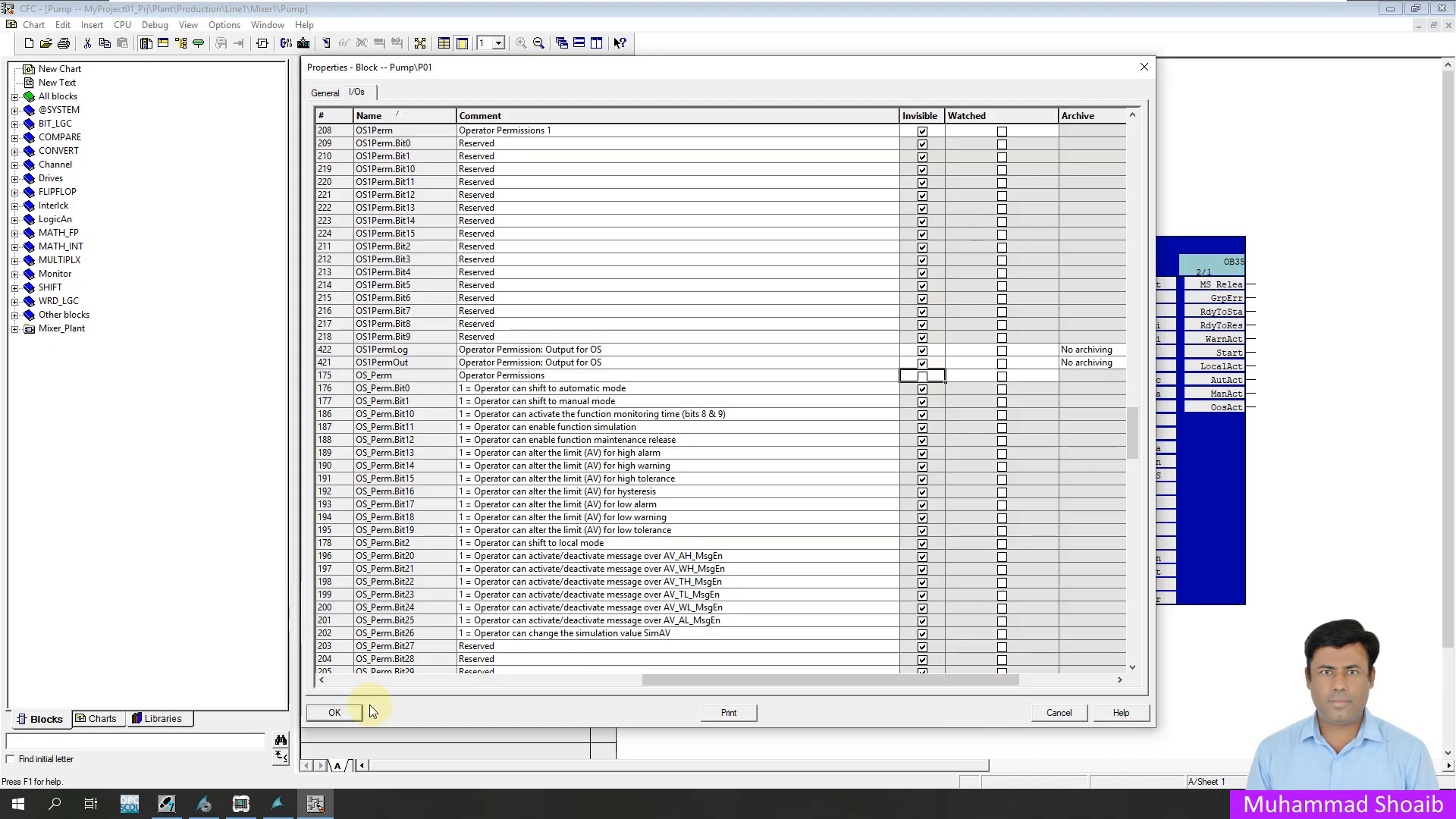
pyautogui.click(340, 712)
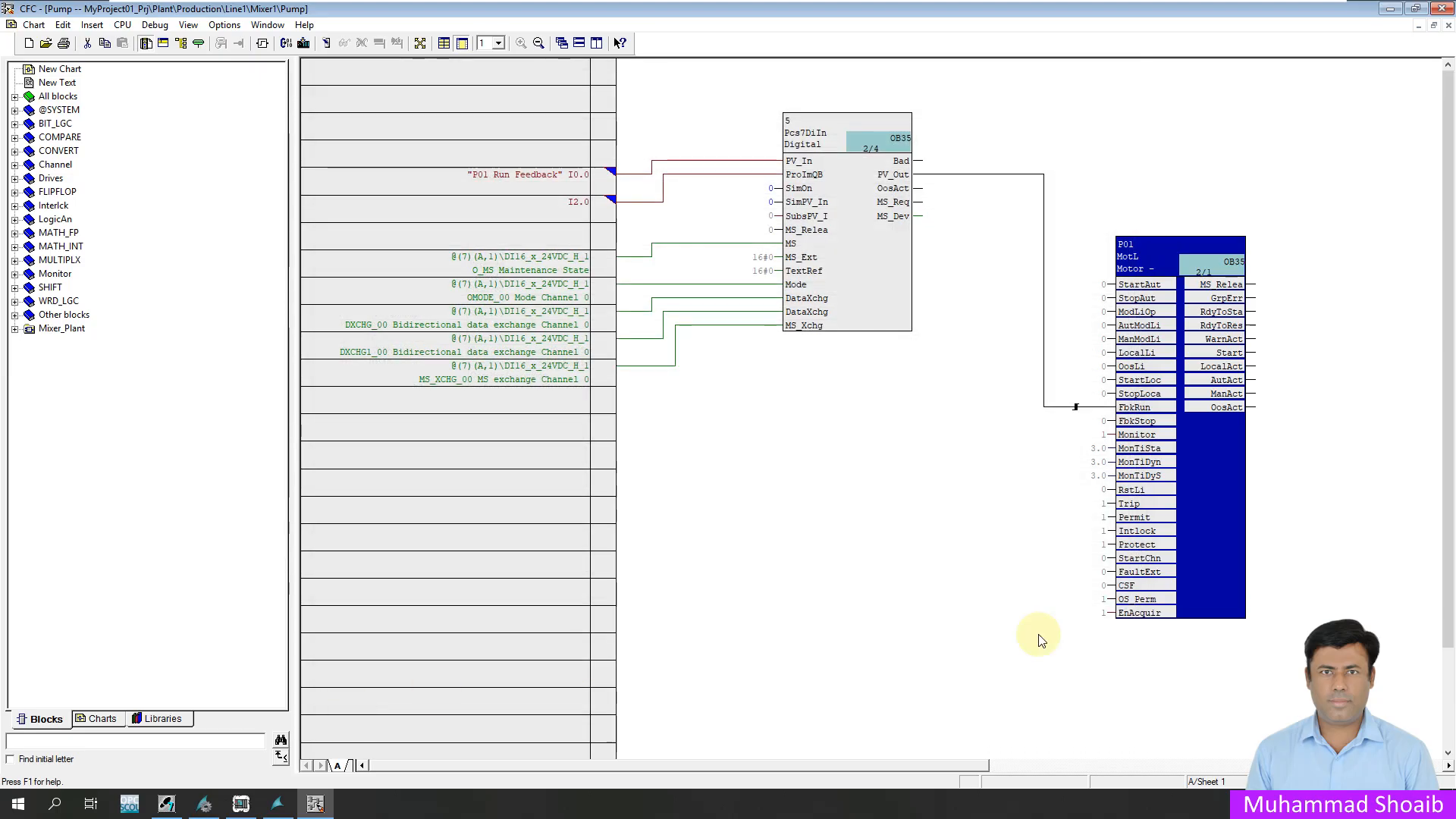
pyautogui.moveTo(1128, 606)
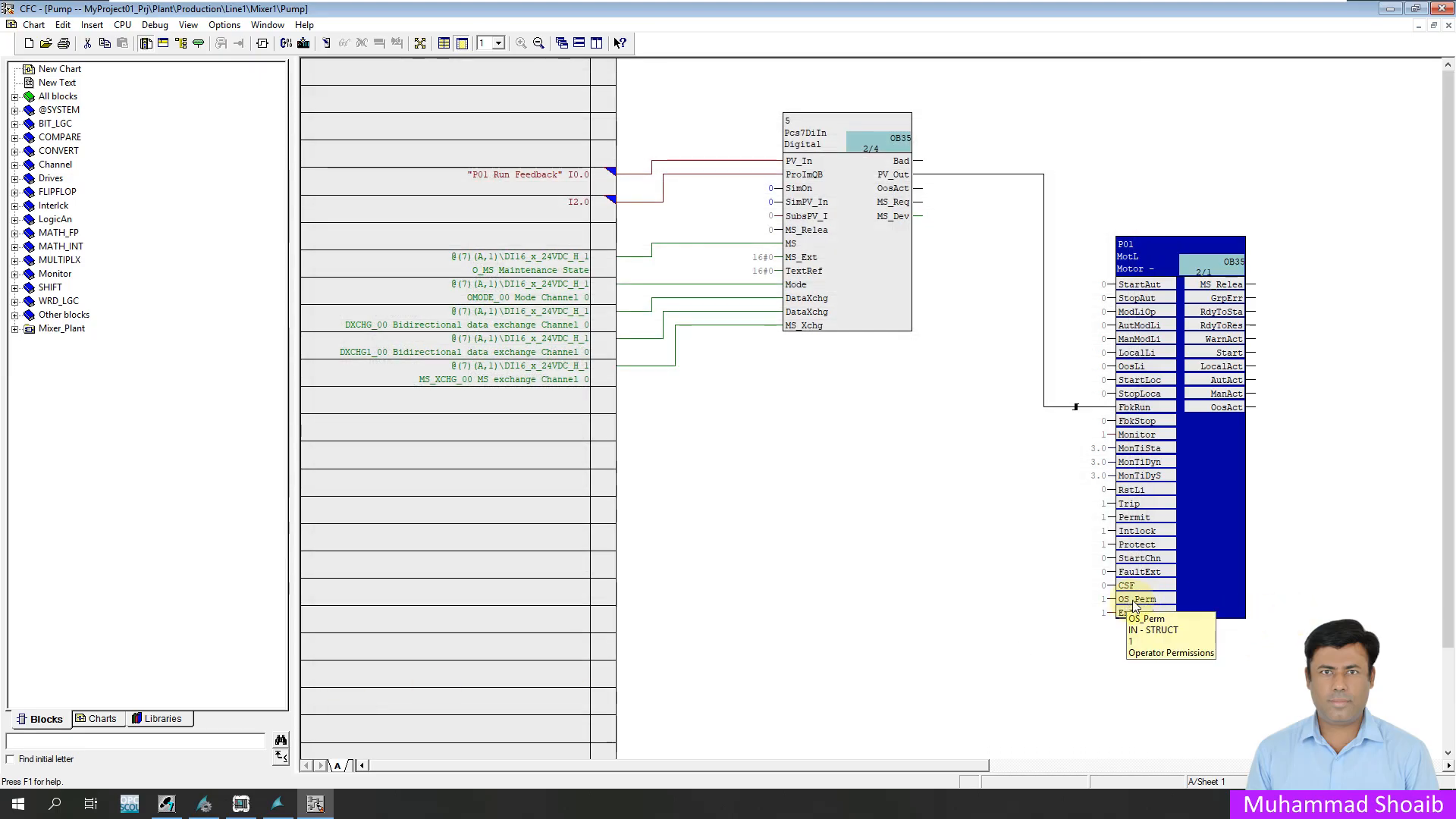
pyautogui.click(1135, 602)
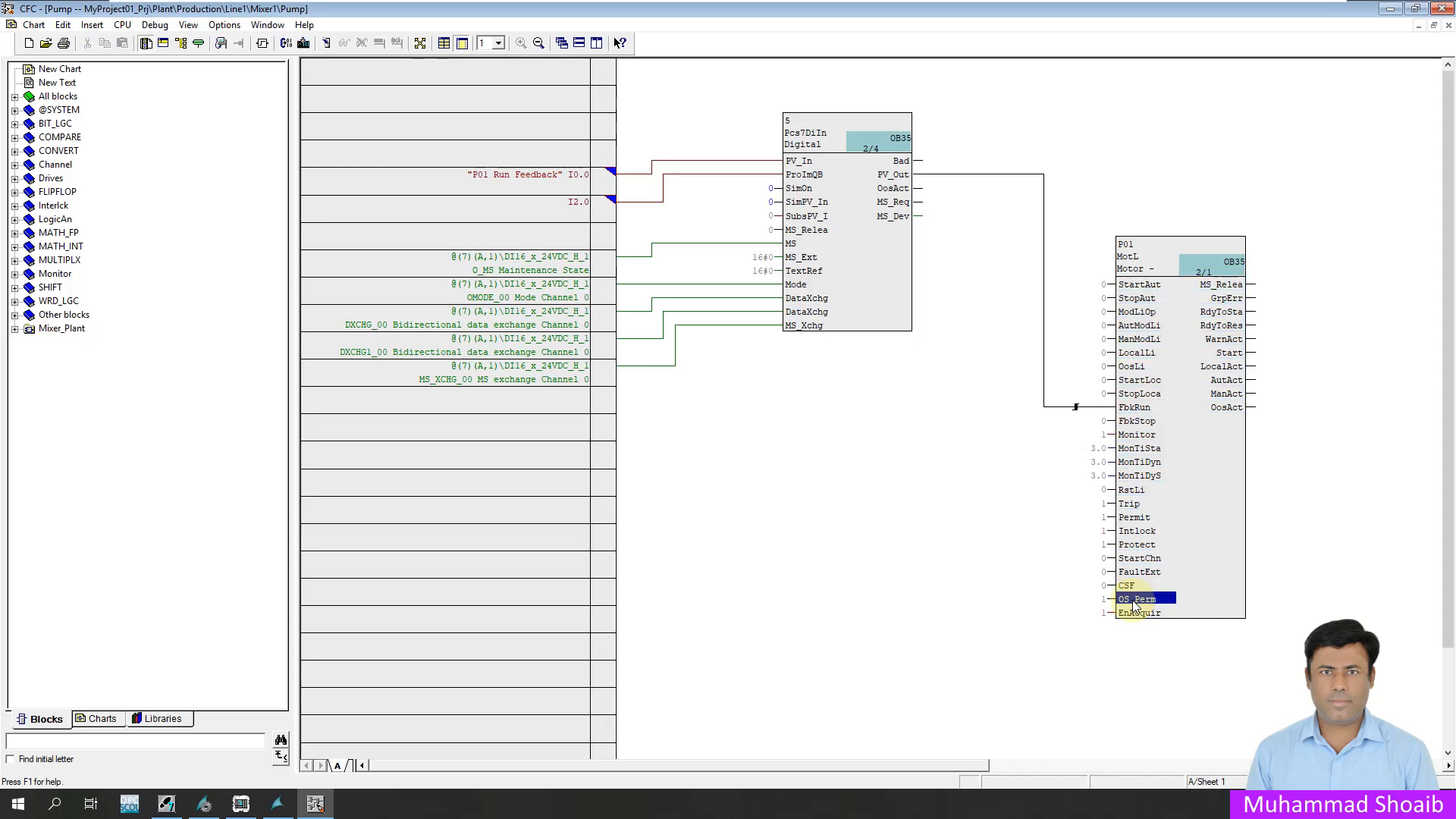
pyautogui.moveTo(1136, 606)
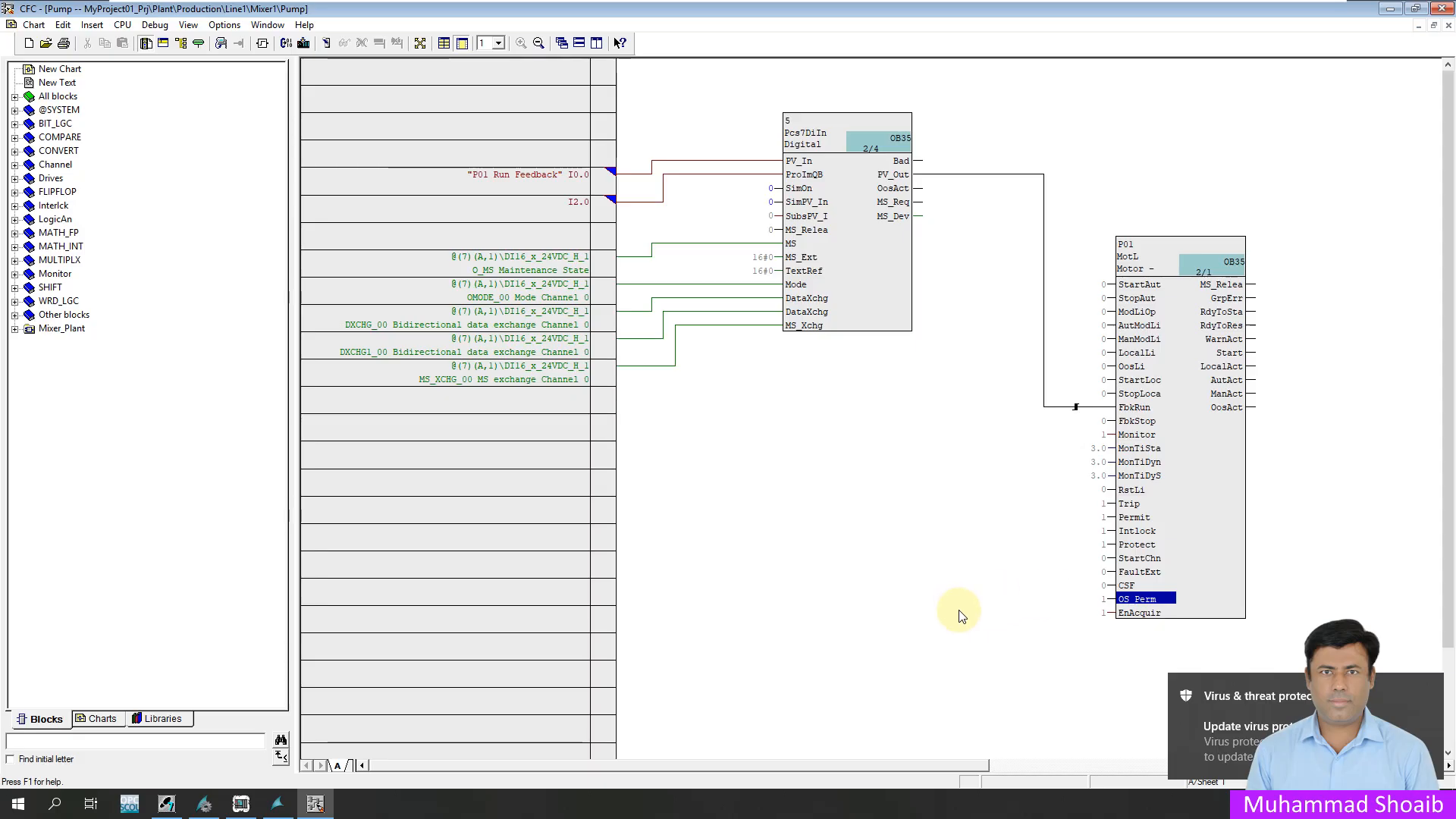
# - Download the program to CPU 410-5H with the Changes only mode and close the download log
pyautogui.click(304, 44)
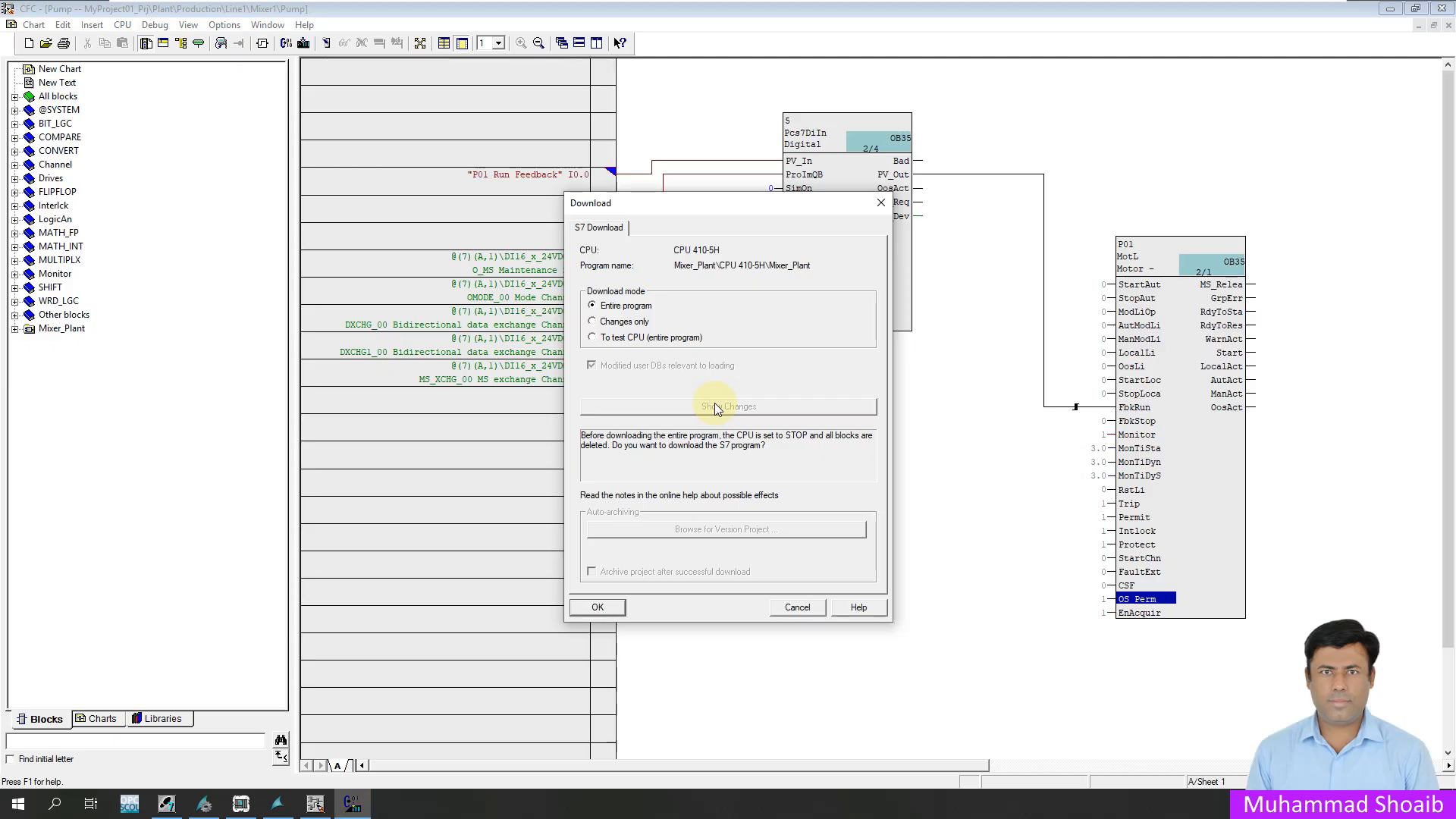
pyautogui.click(611, 325)
pyautogui.click(598, 608)
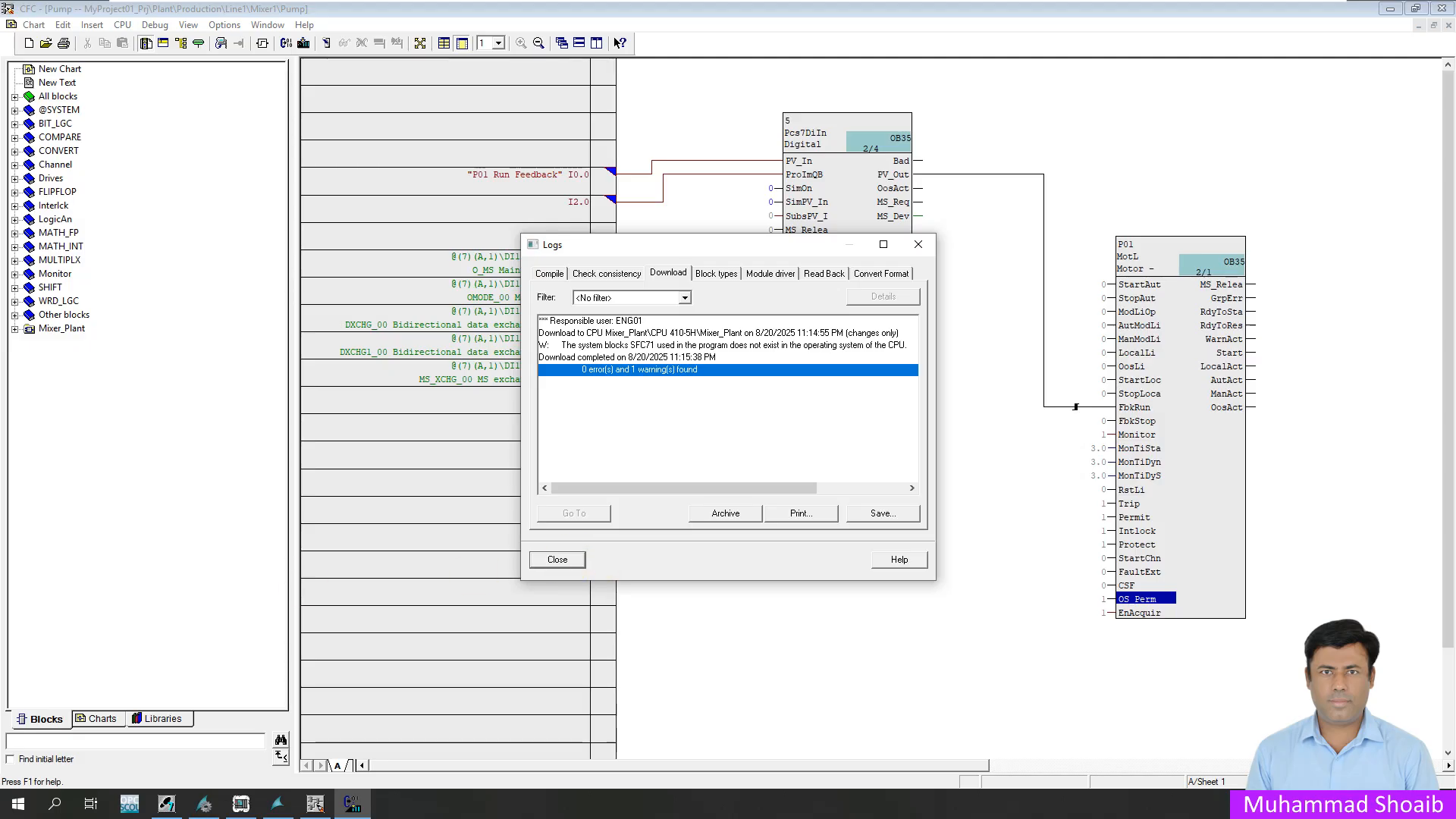
pyautogui.click(557, 560)
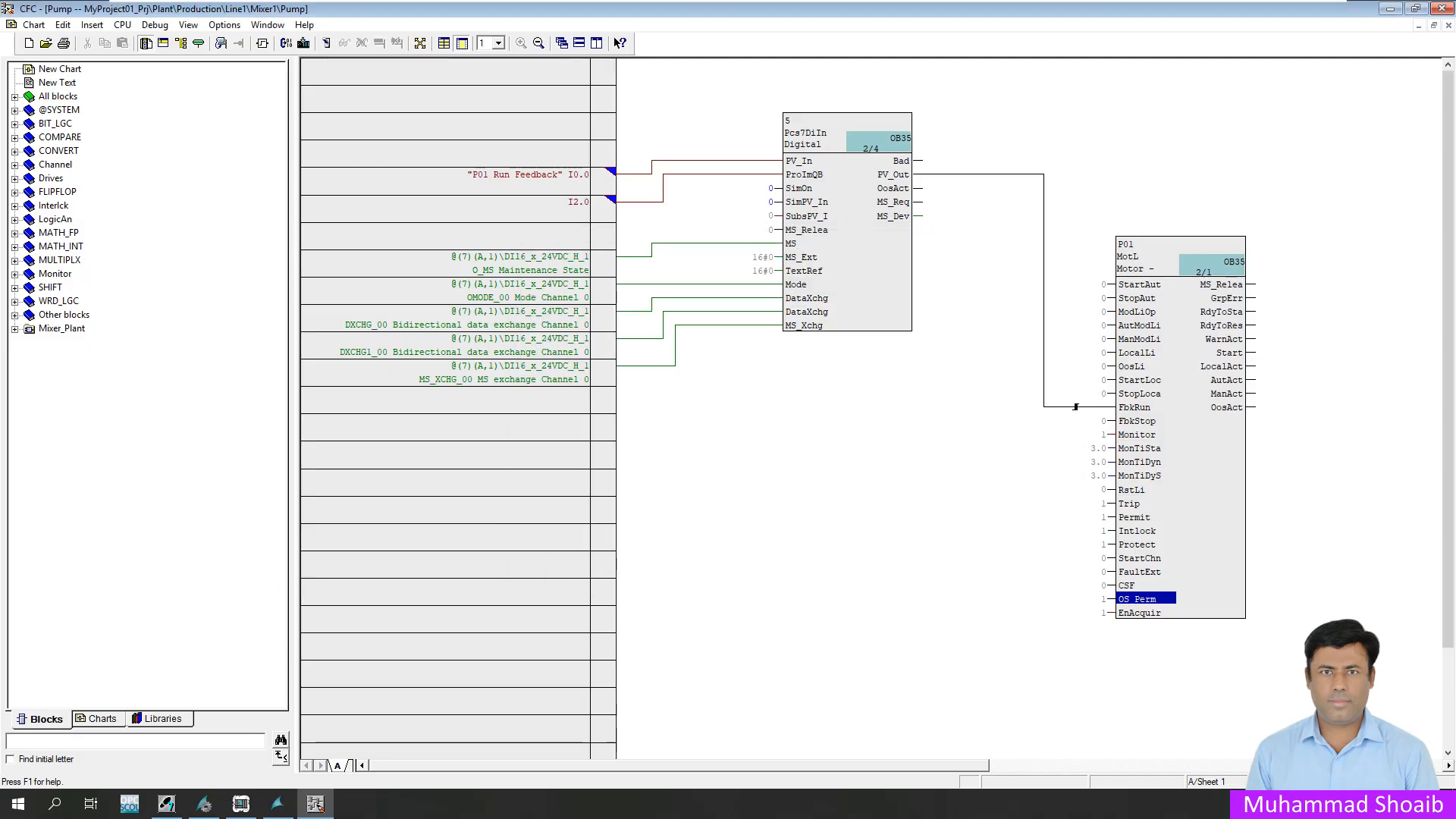
# - Put the chart in online test mode, open P01's OS_Perm structure elements and inspect Bit4 for stopping the motor
pyautogui.click(326, 42)
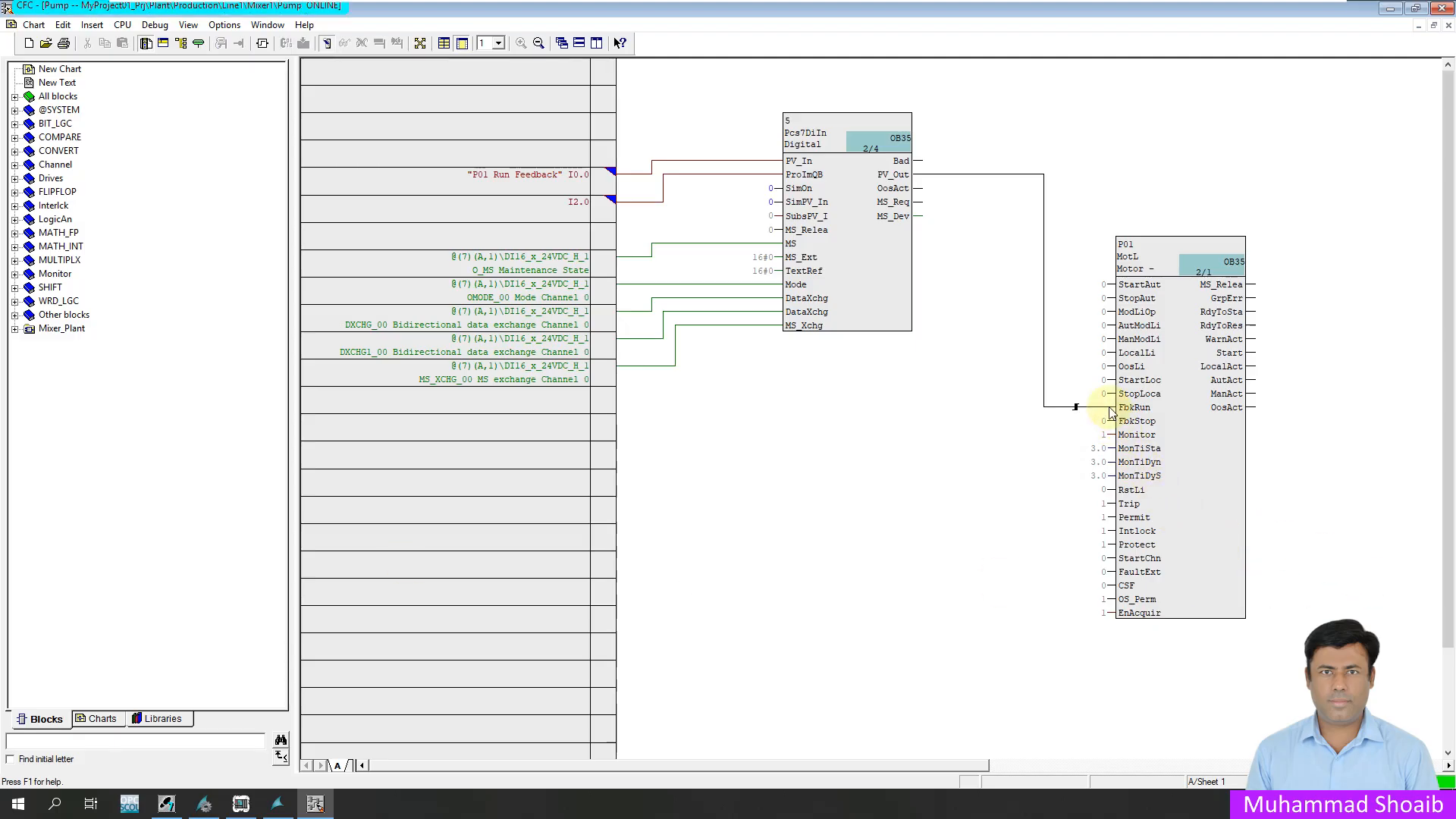
pyautogui.doubleClick(1113, 603)
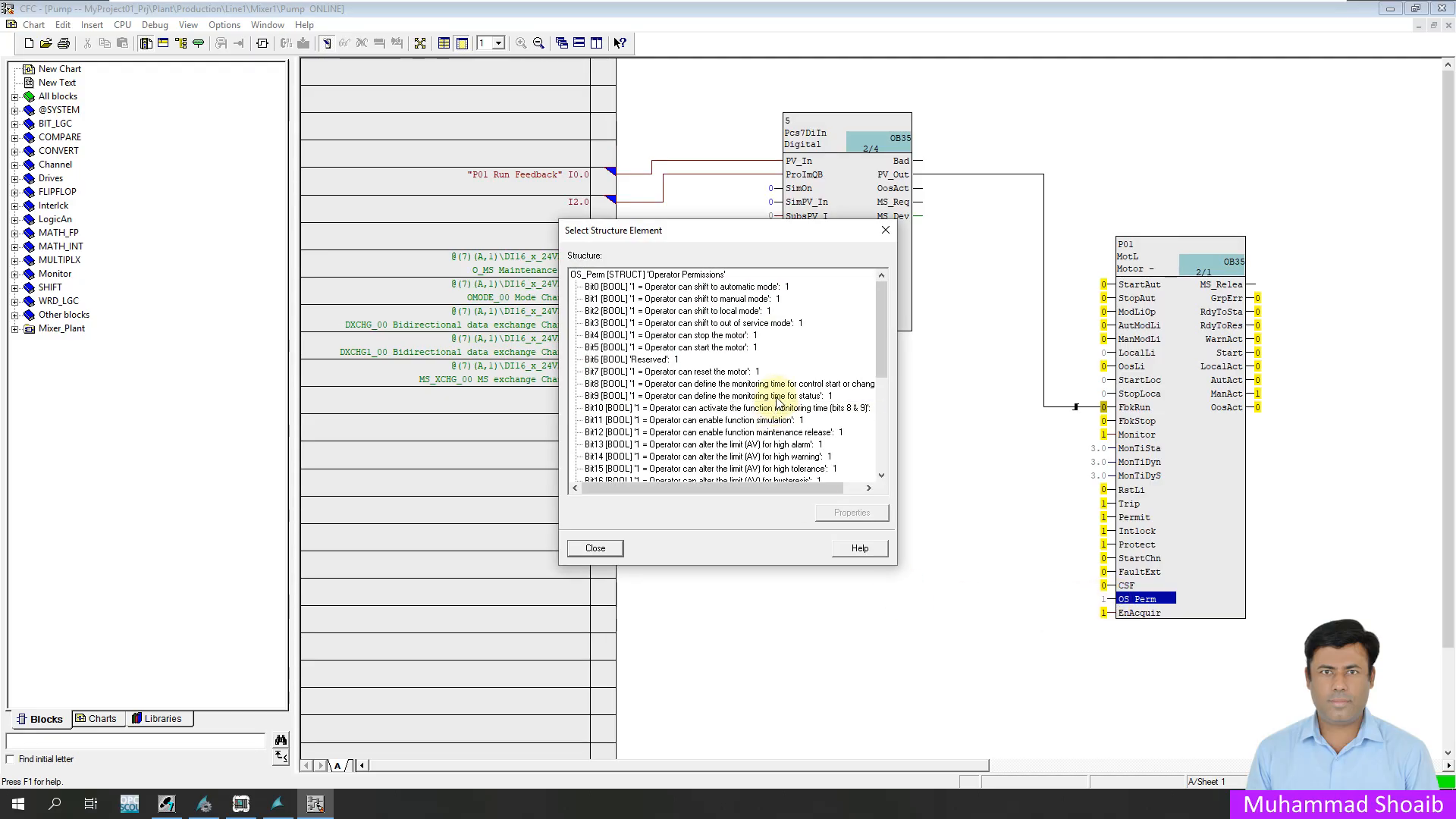
pyautogui.click(675, 337)
pyautogui.doubleClick(675, 337)
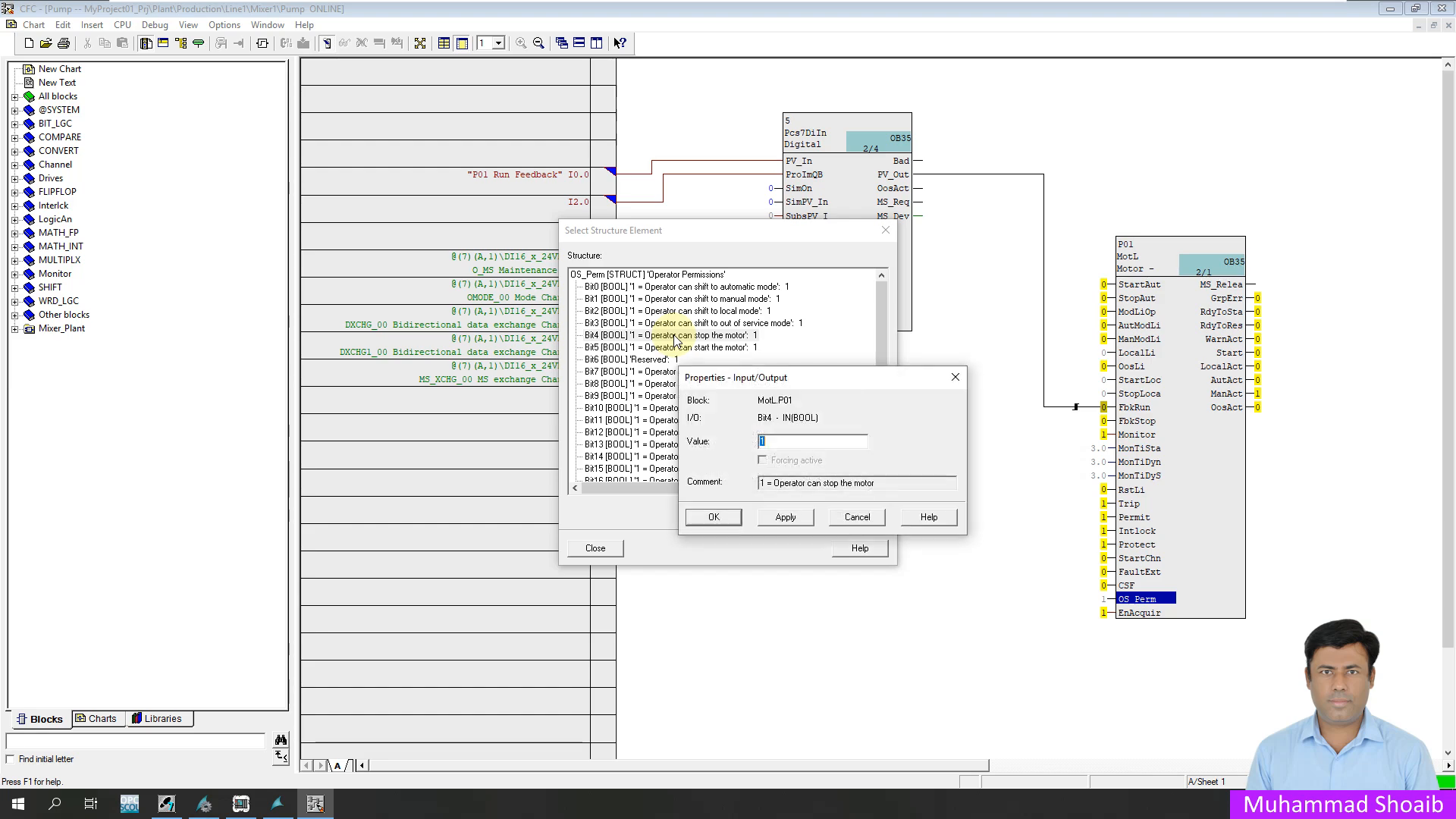
pyautogui.click(949, 379)
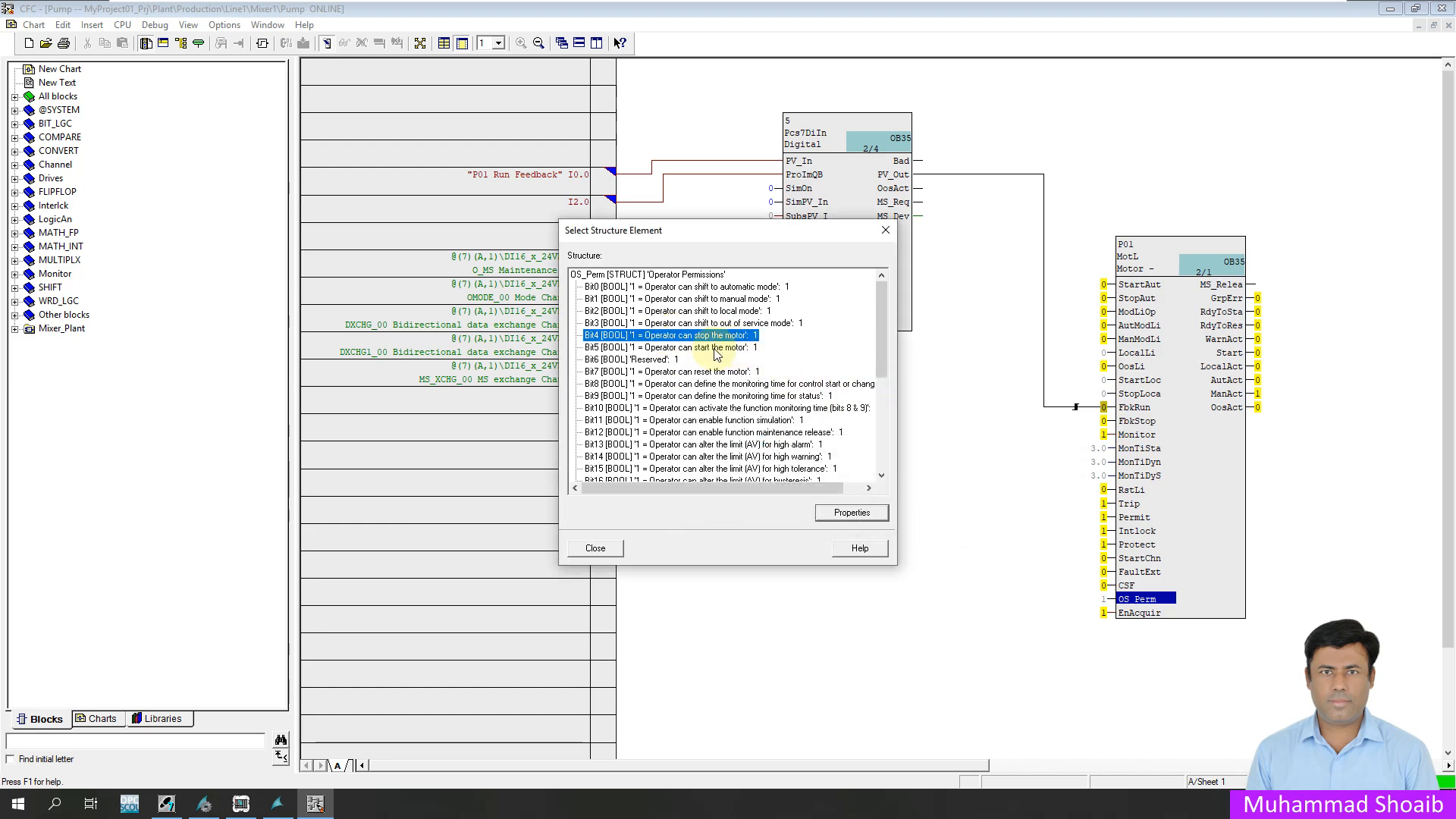
pyautogui.click(714, 349)
pyautogui.click(700, 337)
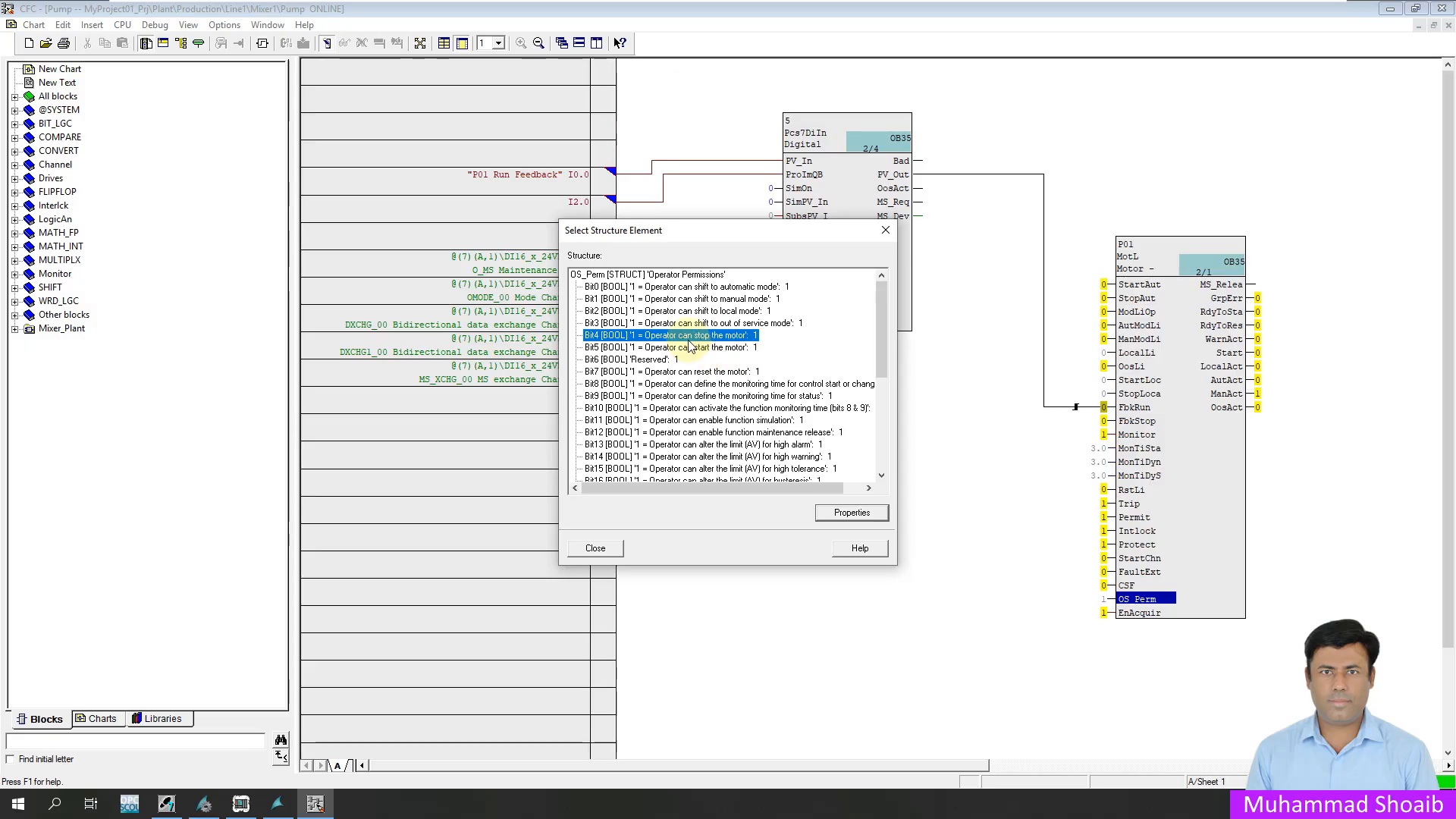
# - Switch to the PCS 7 operator runtime and show the enabled operations in the preview view of the P01 pump faceplate
pyautogui.click(276, 805)
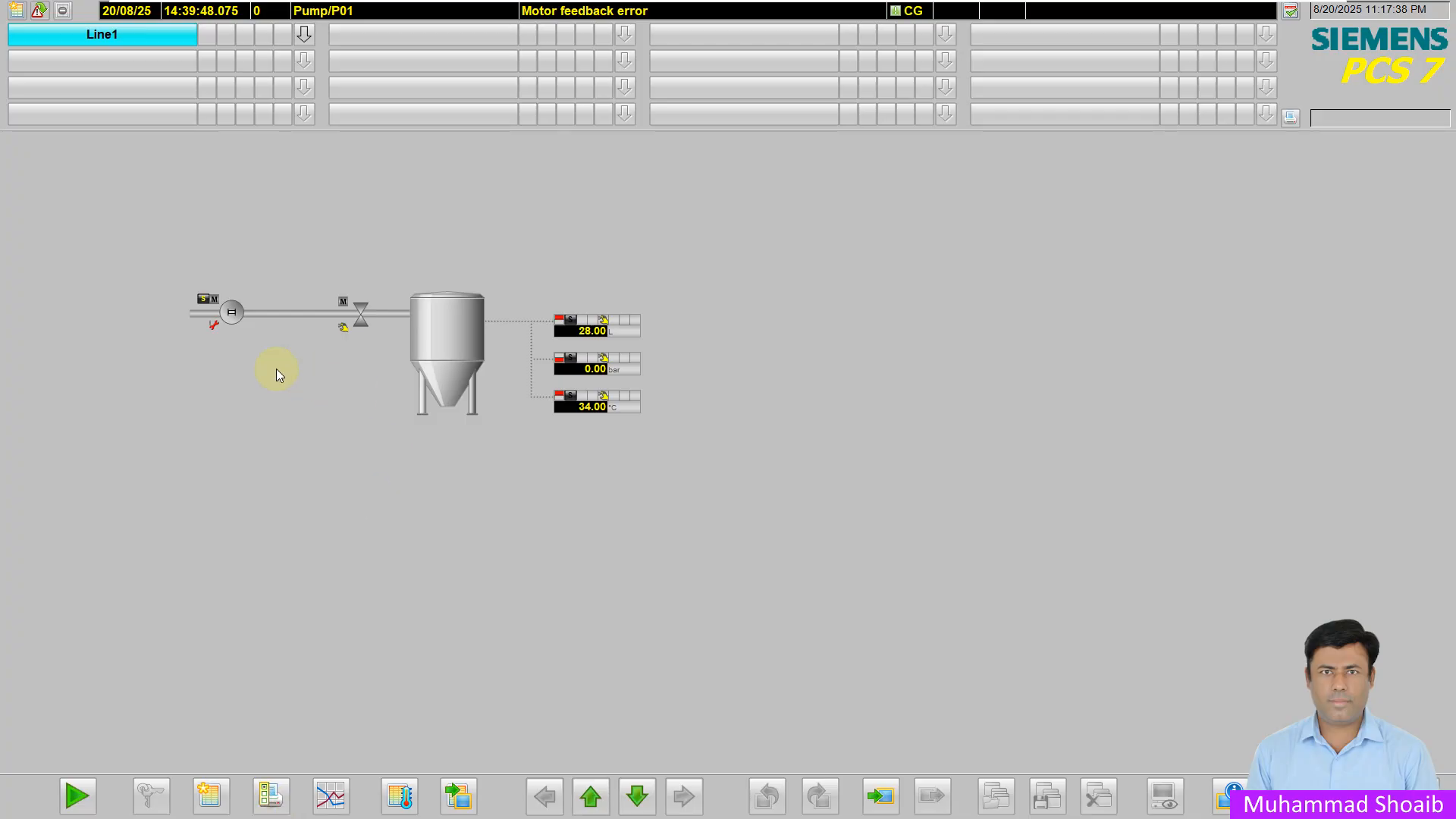
pyautogui.click(232, 311)
pyautogui.moveTo(246, 162); pyautogui.dragTo(897, 193)
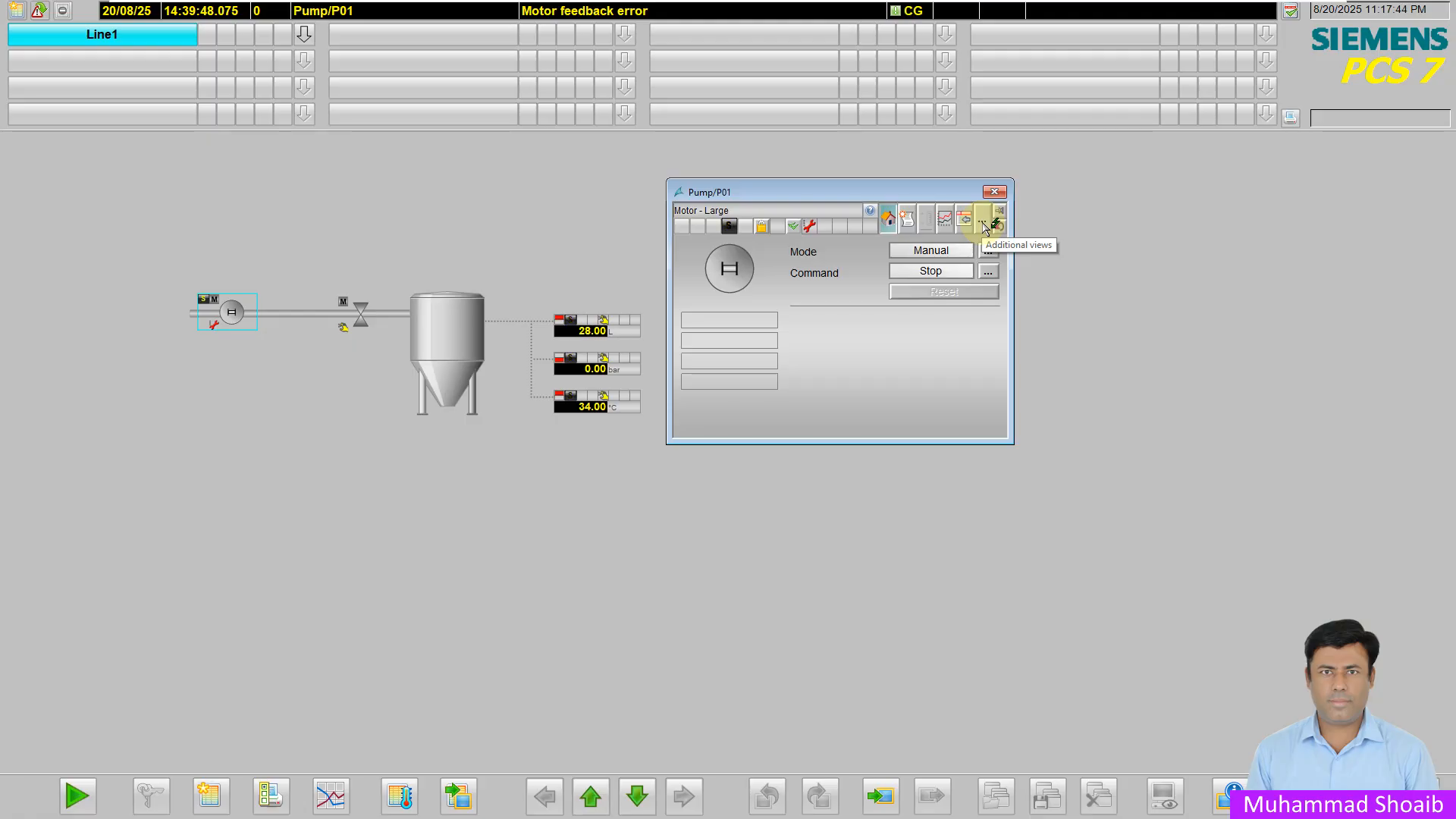
pyautogui.click(983, 226)
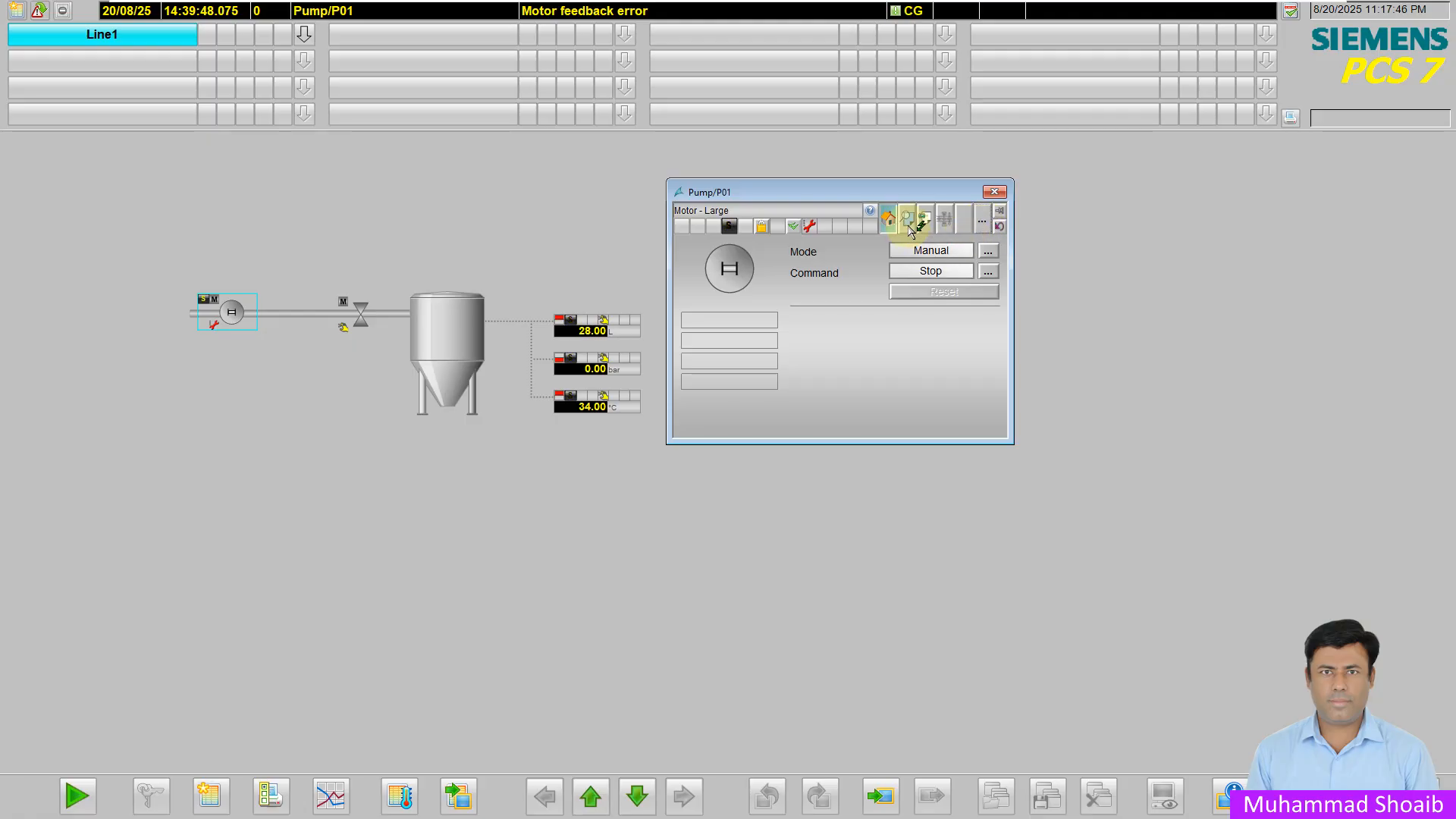
pyautogui.click(908, 221)
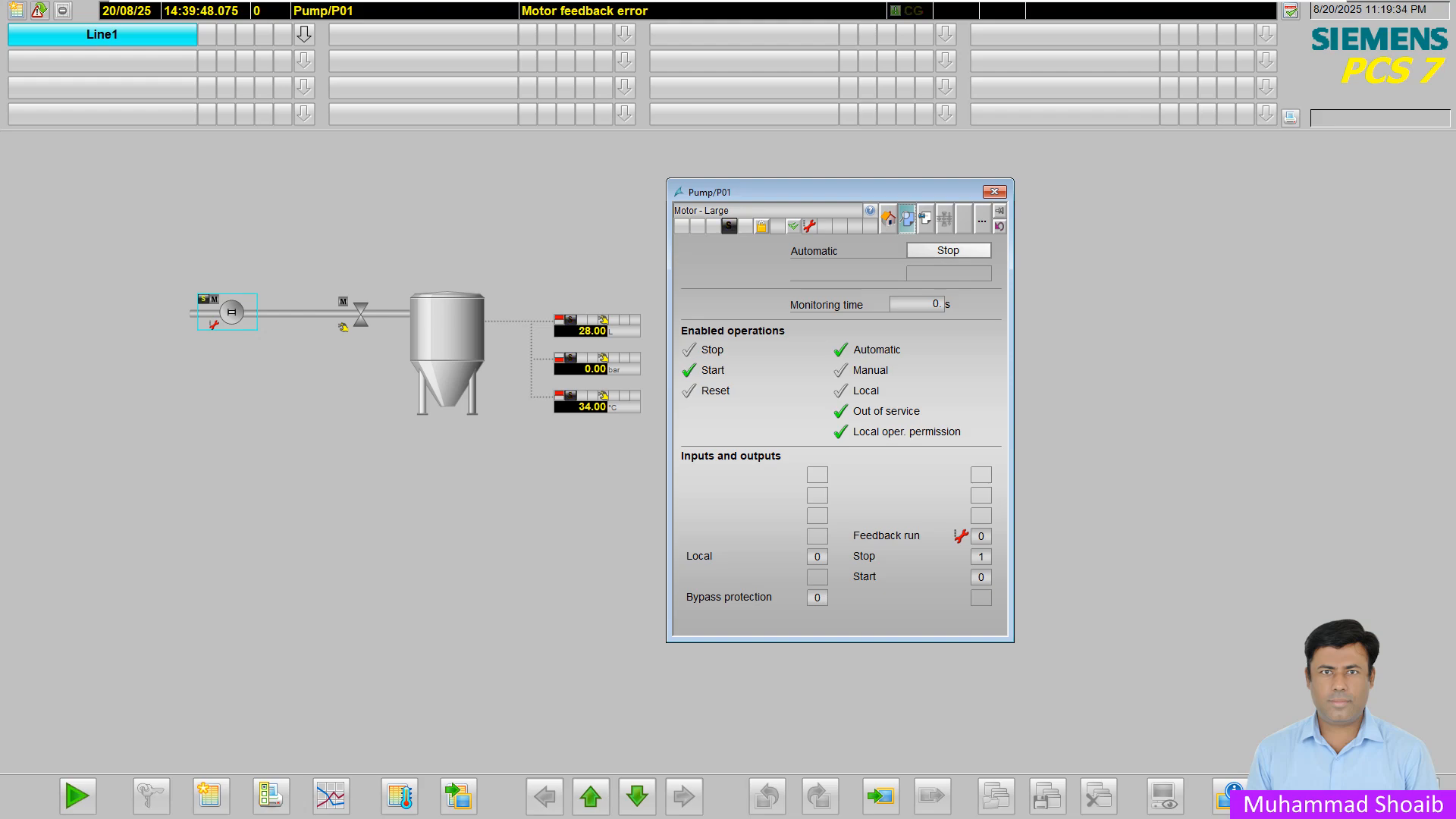
# - Switch to the CFC chart, set OS_Perm Bit4 (operator can stop the motor) to 0, and return to the operator runtime
pyautogui.press('super')
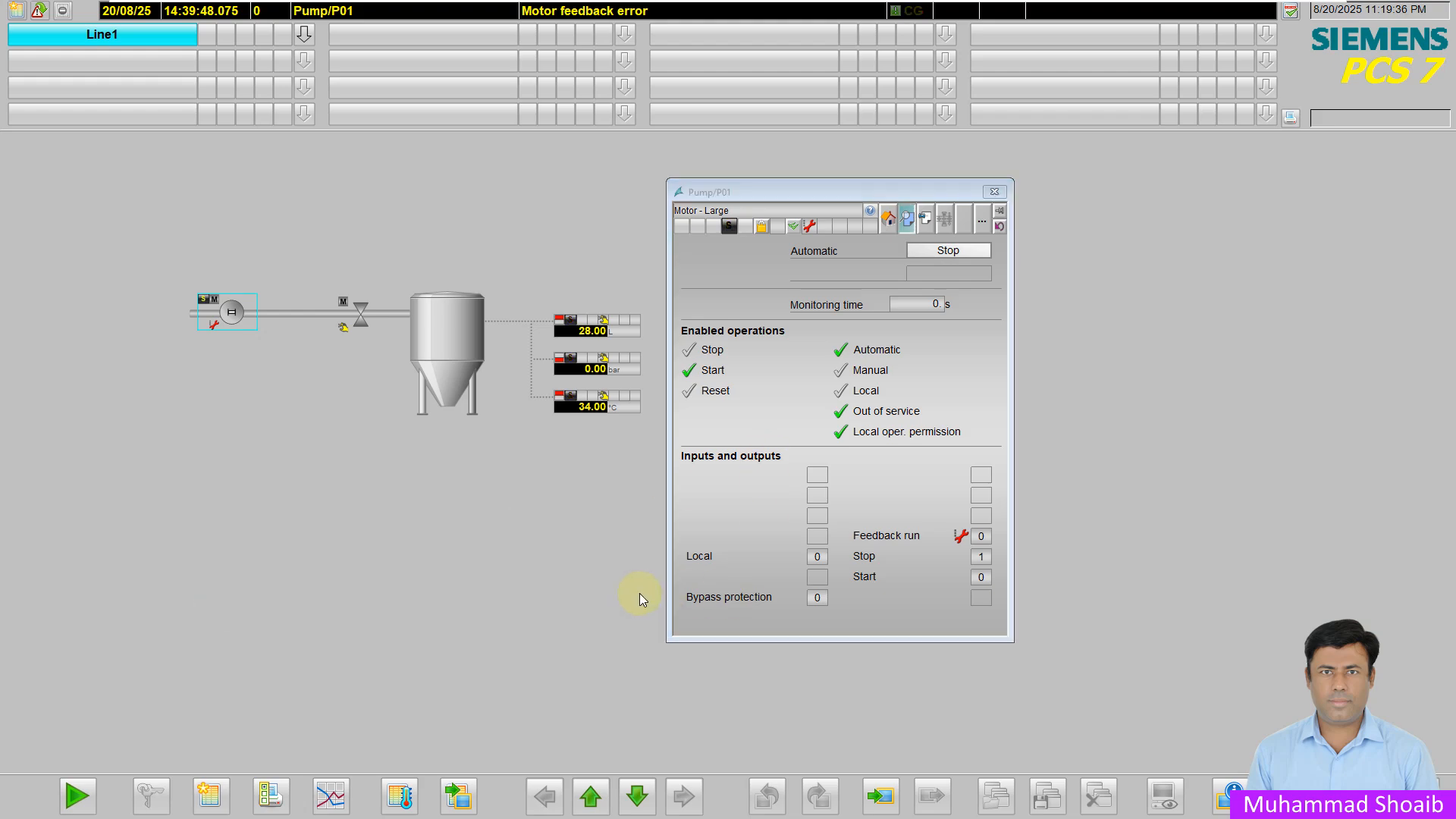
pyautogui.click(315, 803)
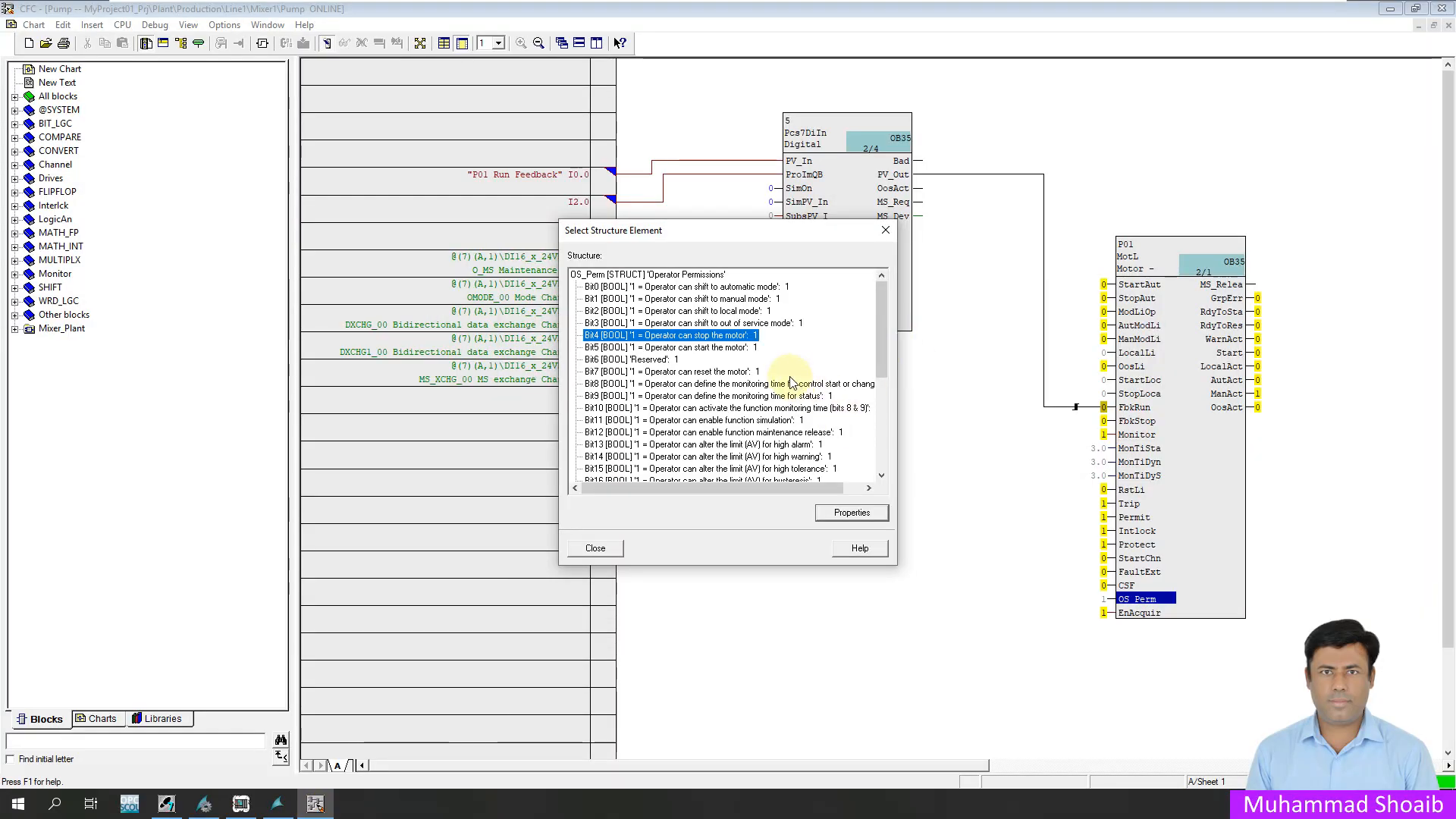
pyautogui.doubleClick(755, 342)
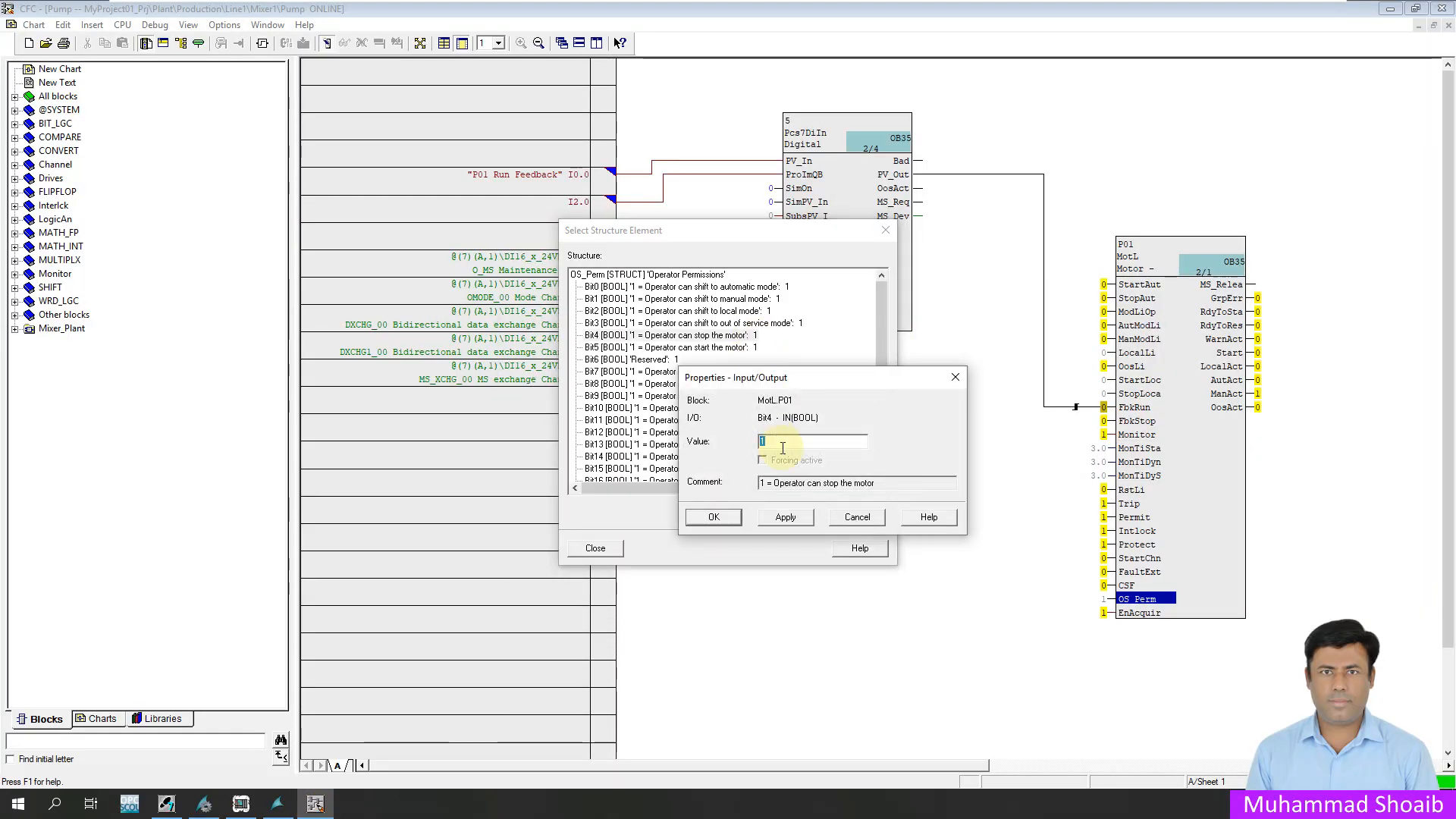
pyautogui.write('0')
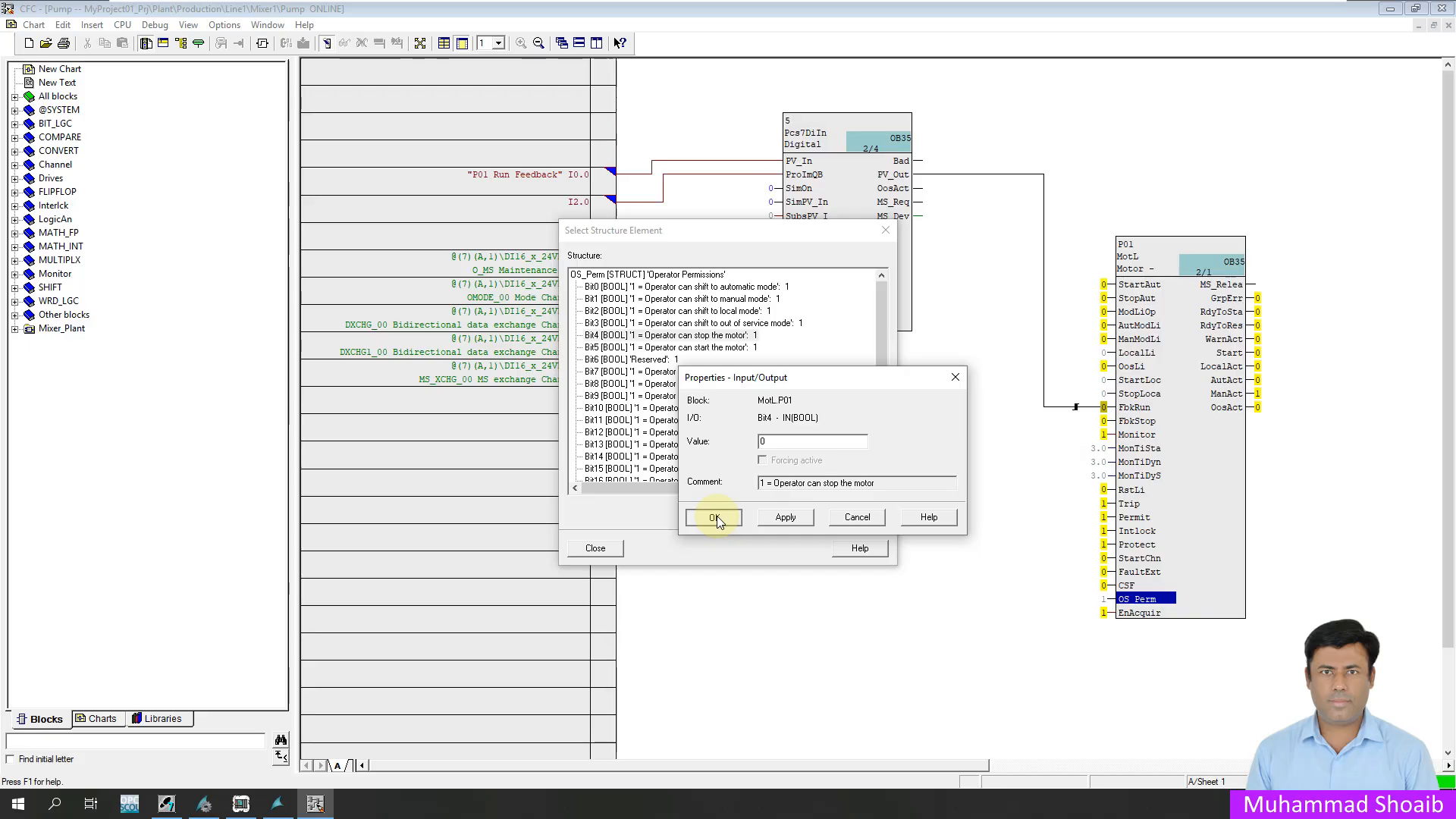
pyautogui.click(725, 519)
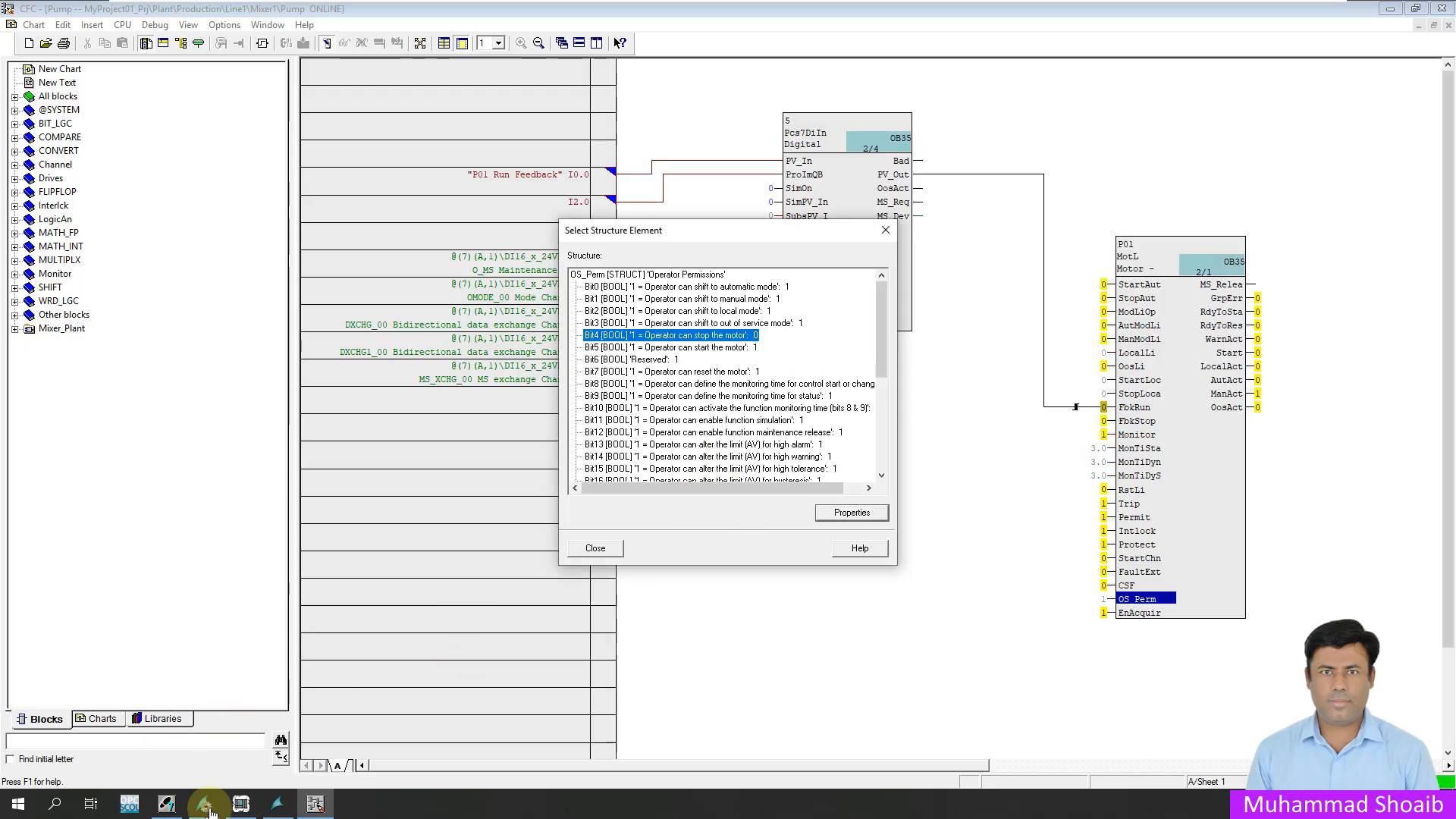
pyautogui.click(278, 804)
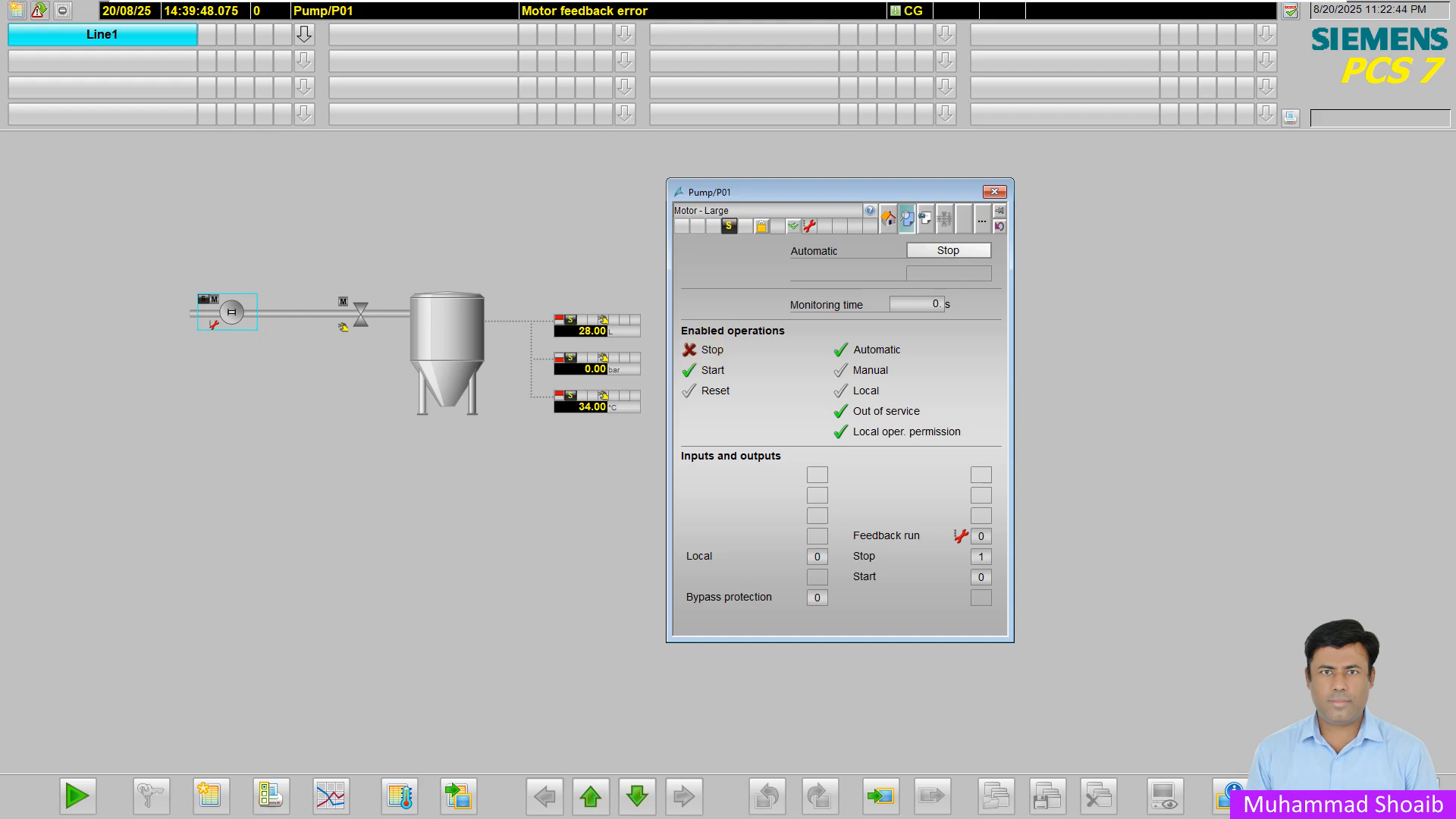
# - Set OS_Perm Bit5 (operator can start the motor) to 0 in the CFC chart and show P01's standard view in the operator runtime
pyautogui.press('super')
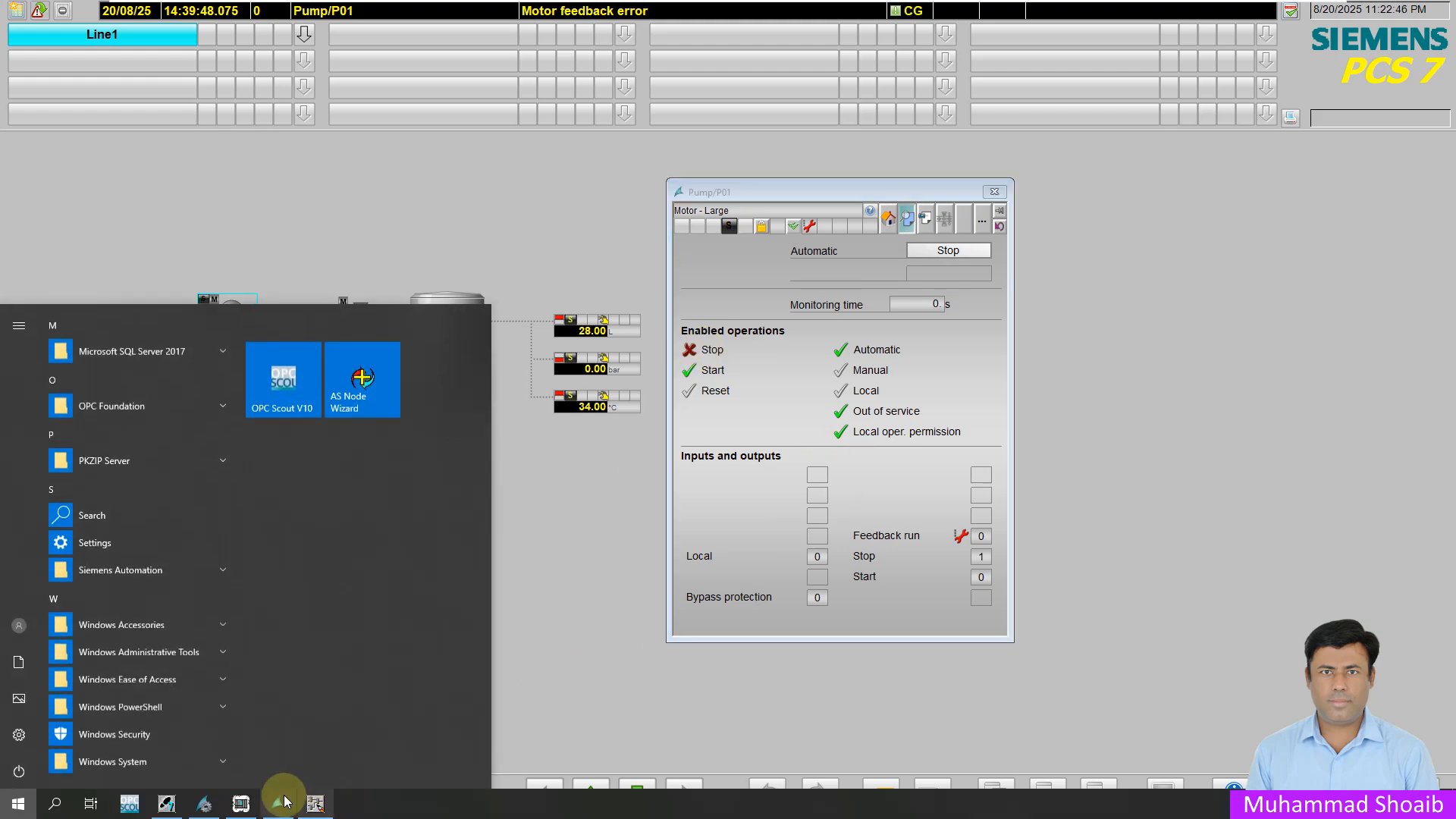
pyautogui.click(314, 806)
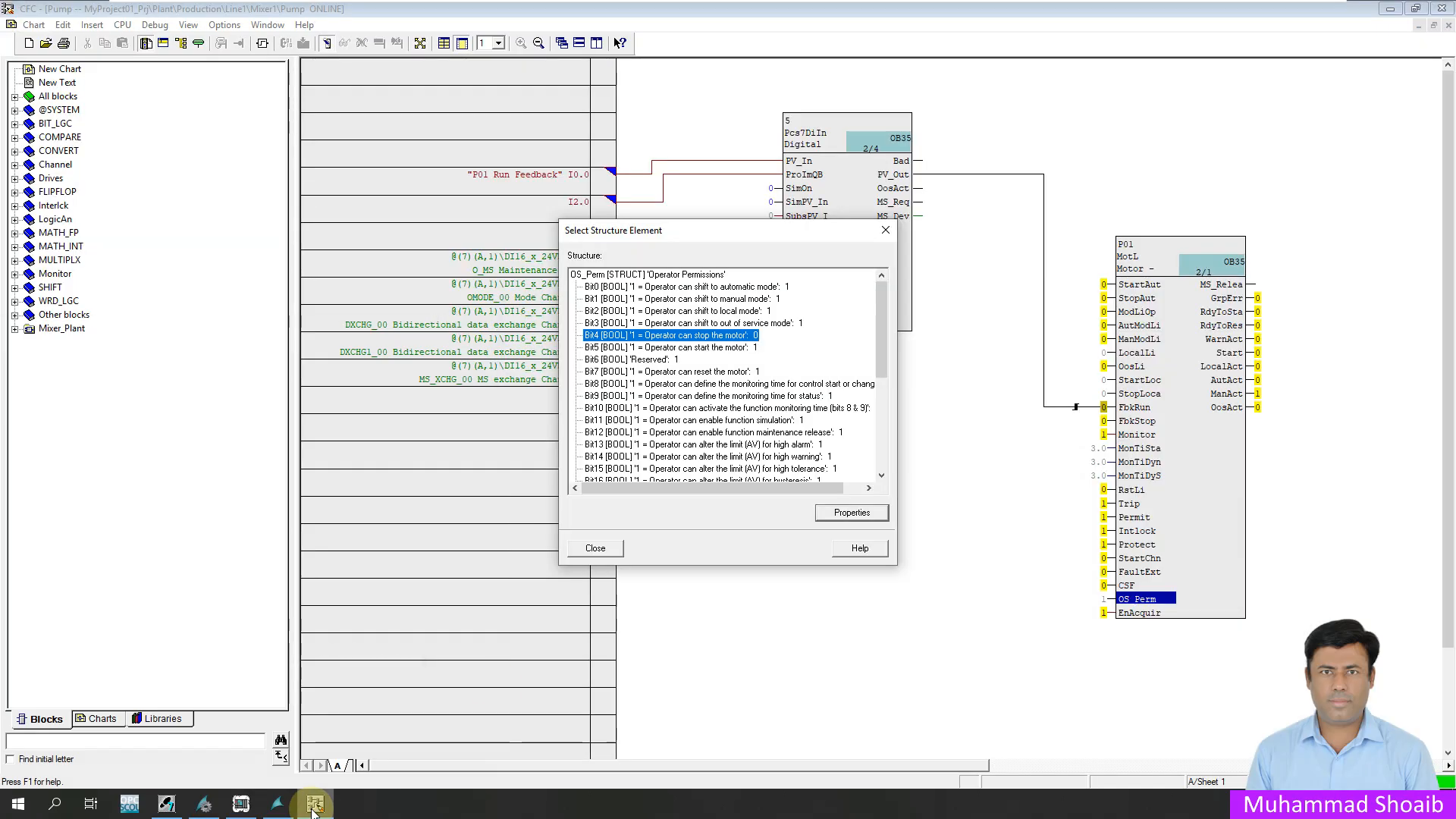
pyautogui.click(754, 349)
pyautogui.doubleClick(755, 348)
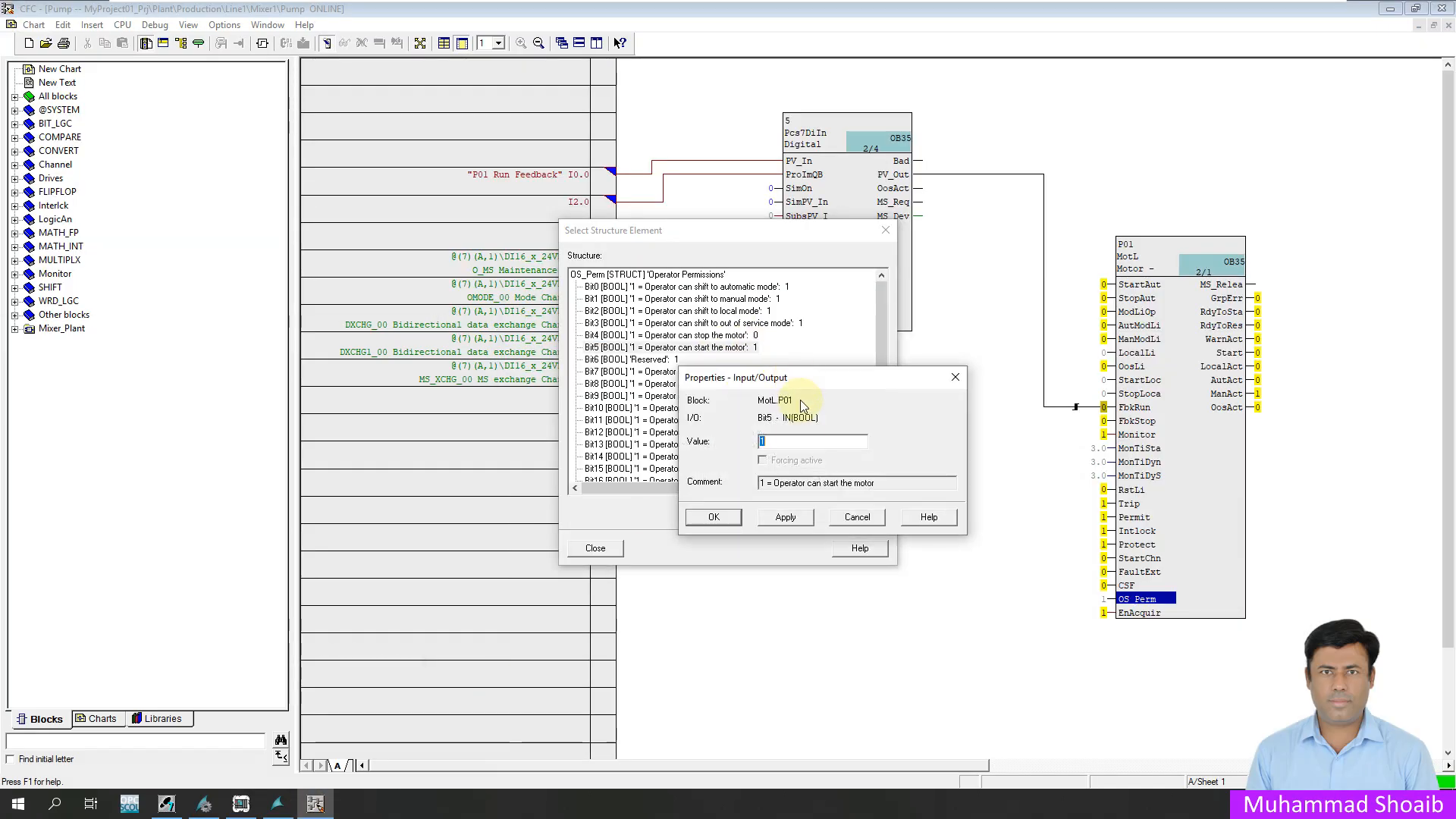
pyautogui.write('0')
pyautogui.click(702, 523)
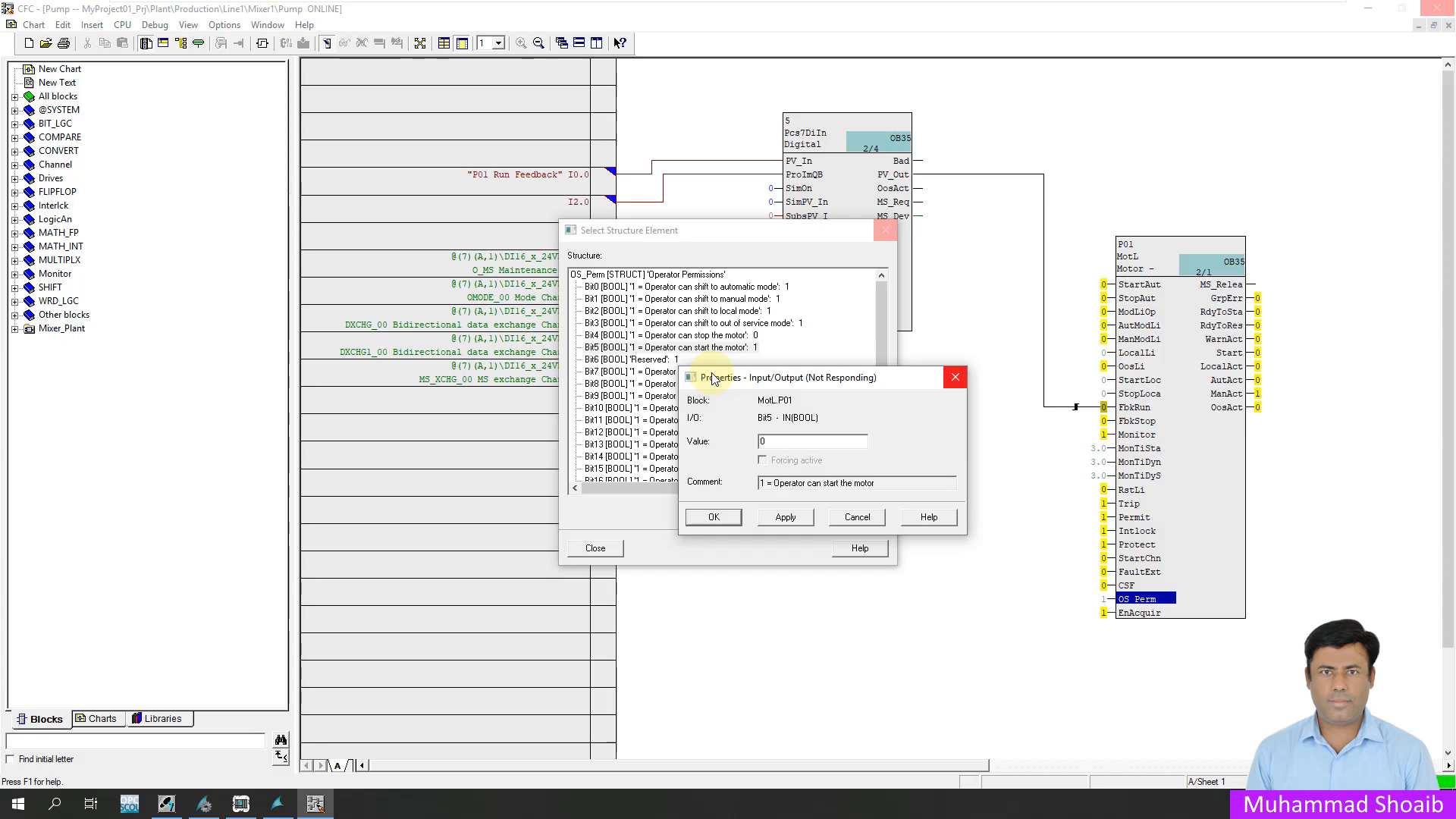
pyautogui.click(277, 806)
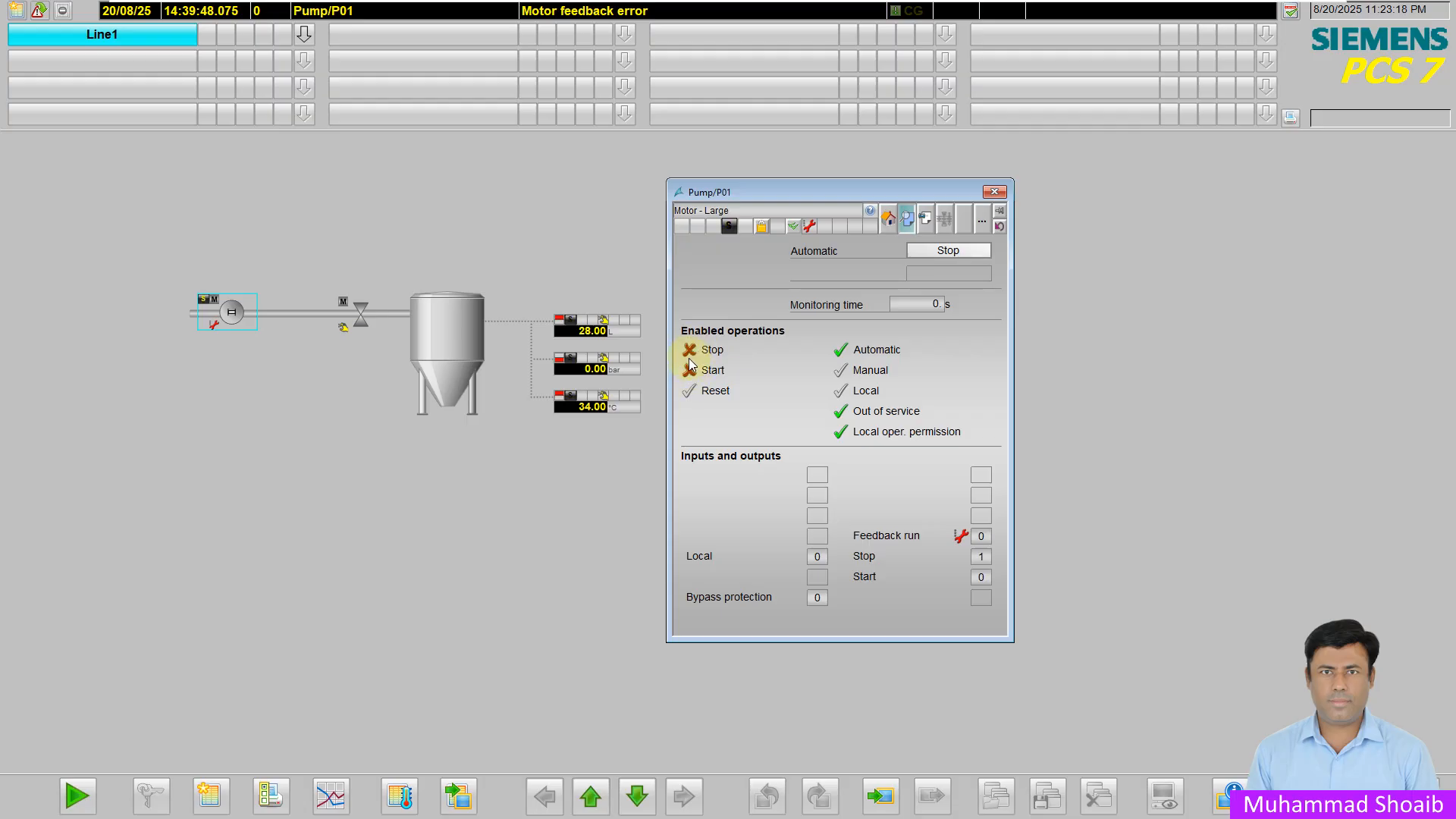
pyautogui.click(887, 220)
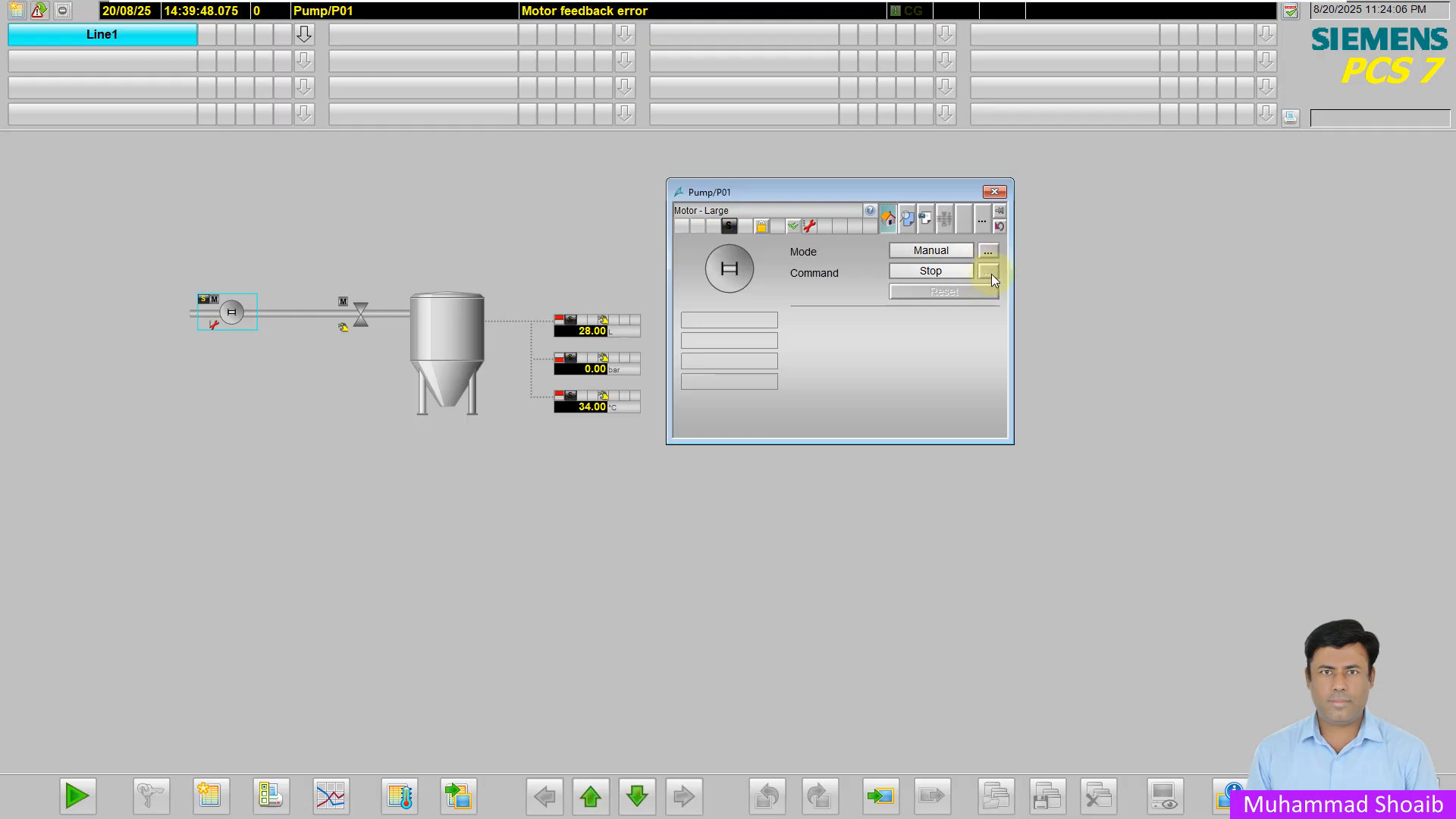
# - Switch to the CFC chart and set OS_Perm Bit4 (operator can stop the motor) and Bit5 (operator can start the motor) to 1
pyautogui.press('super')
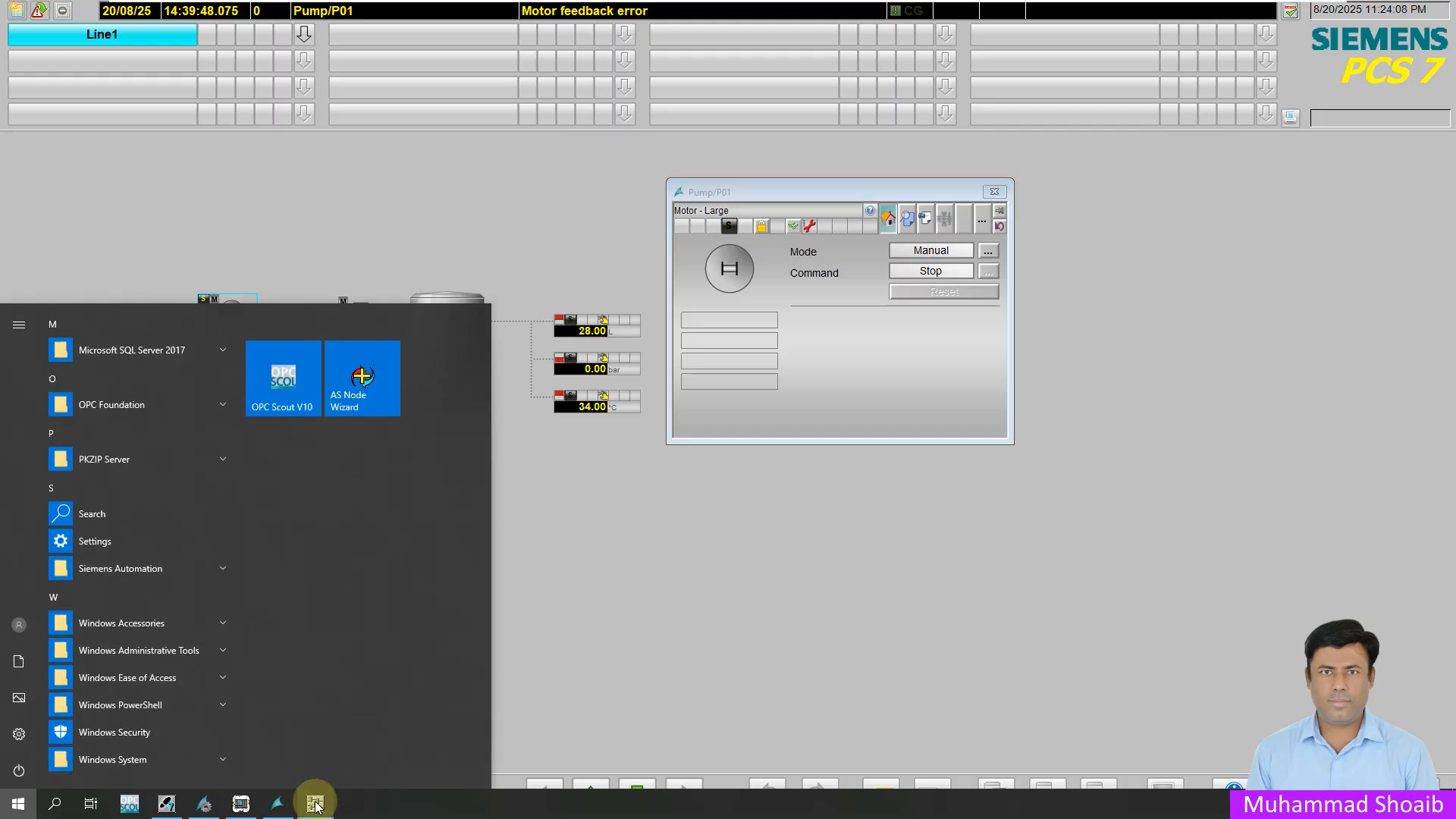
pyautogui.click(314, 806)
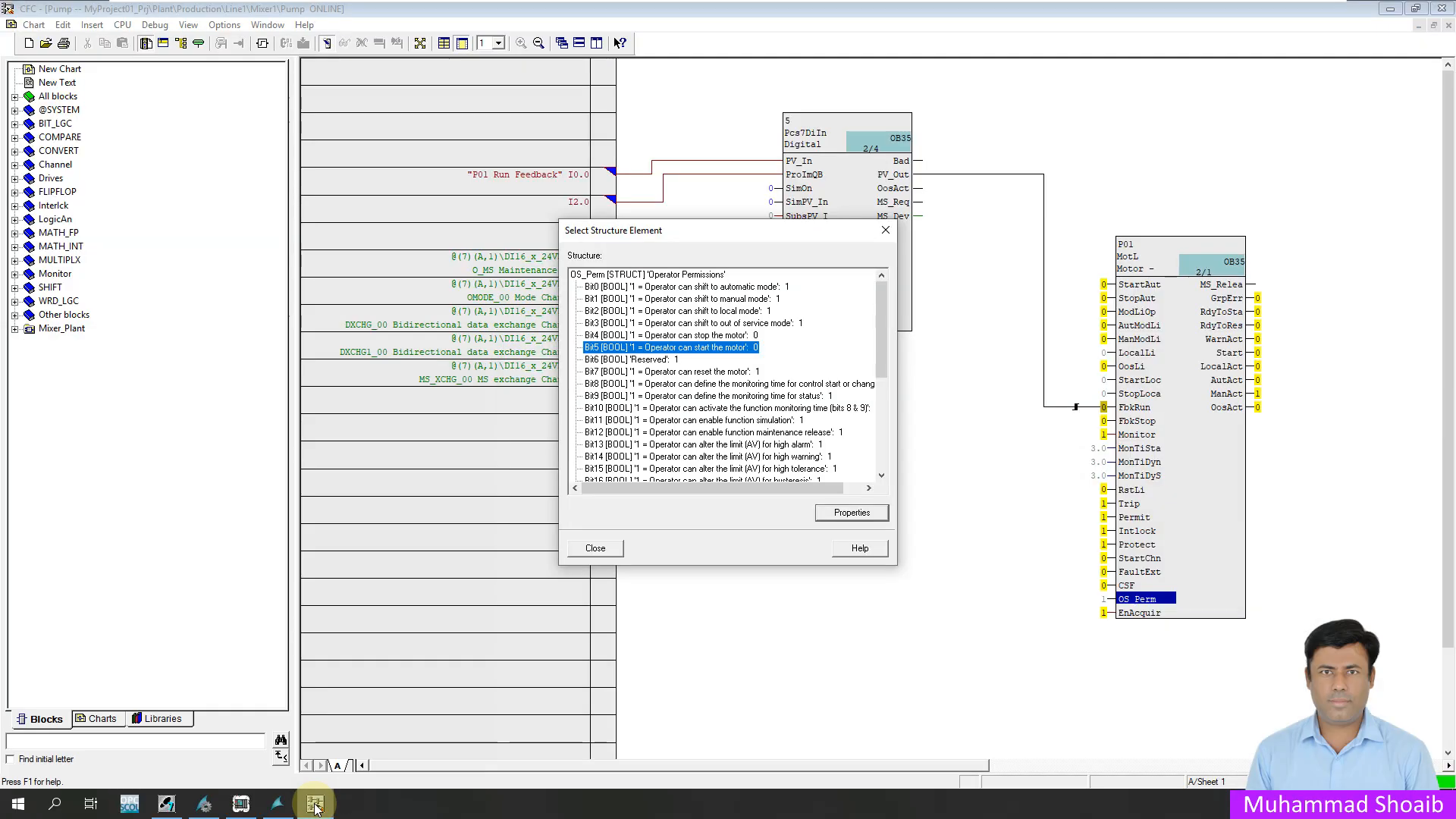
pyautogui.doubleClick(750, 335)
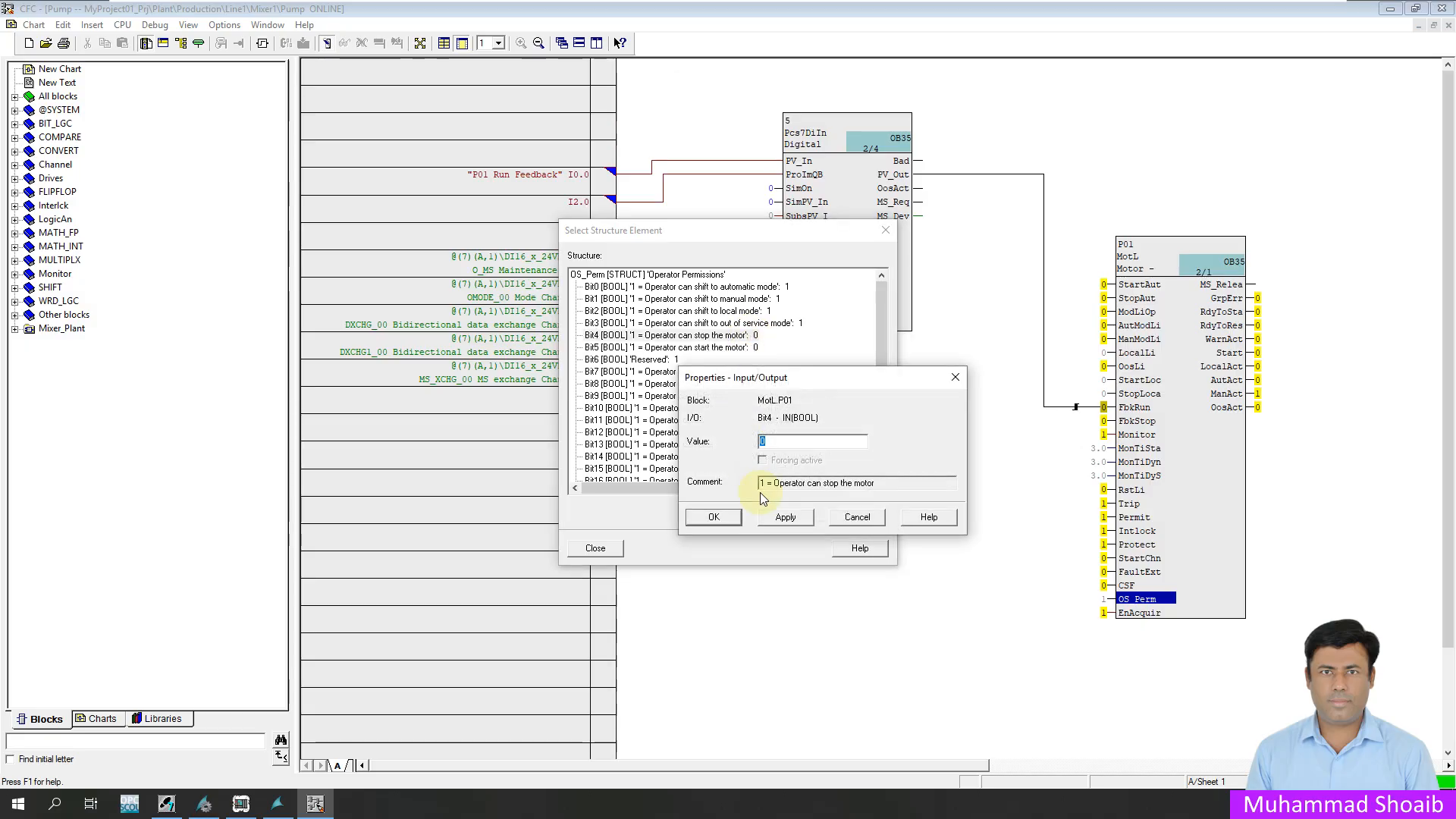
pyautogui.write('1')
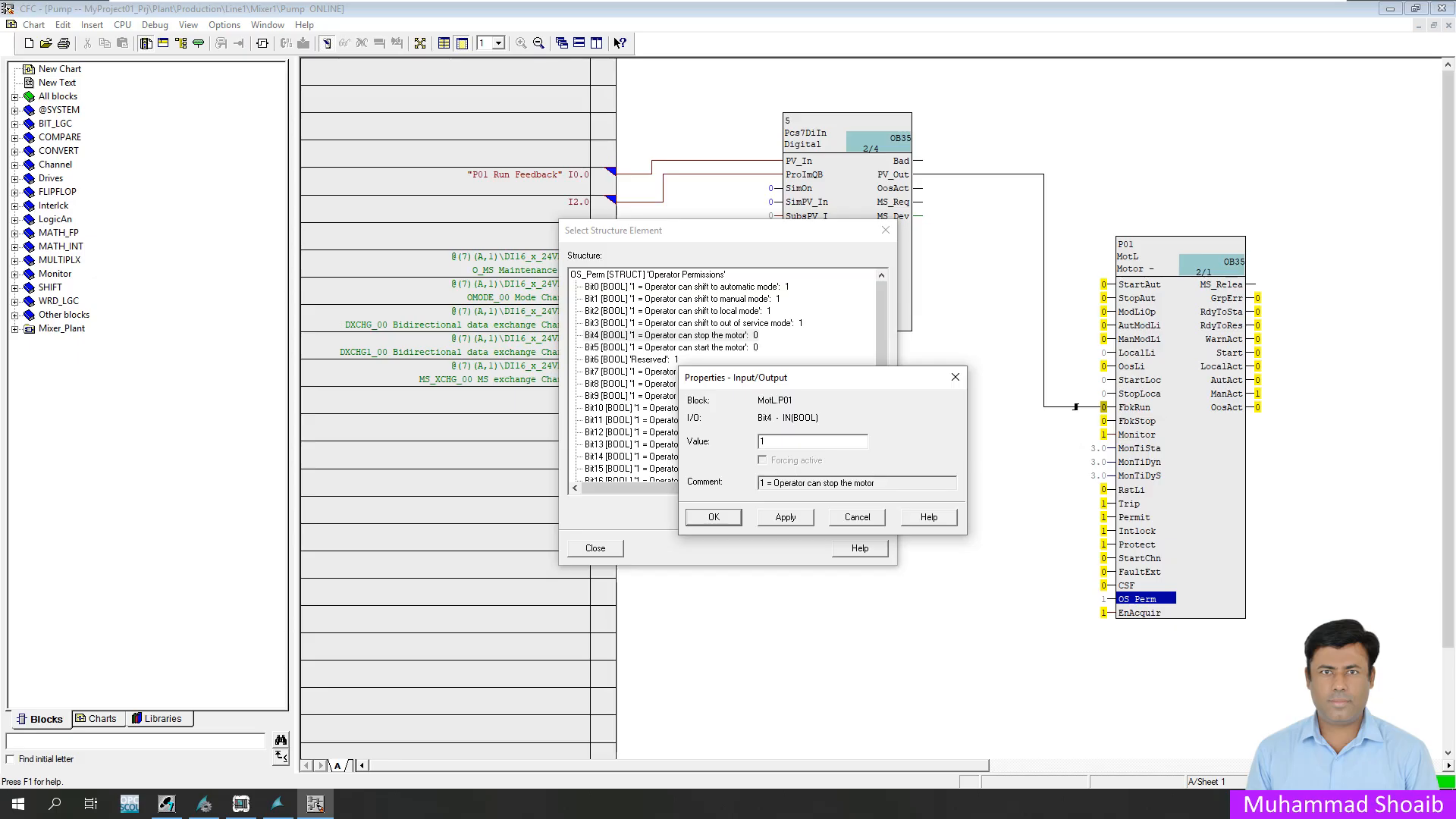
pyautogui.press('Return')
pyautogui.click(755, 348)
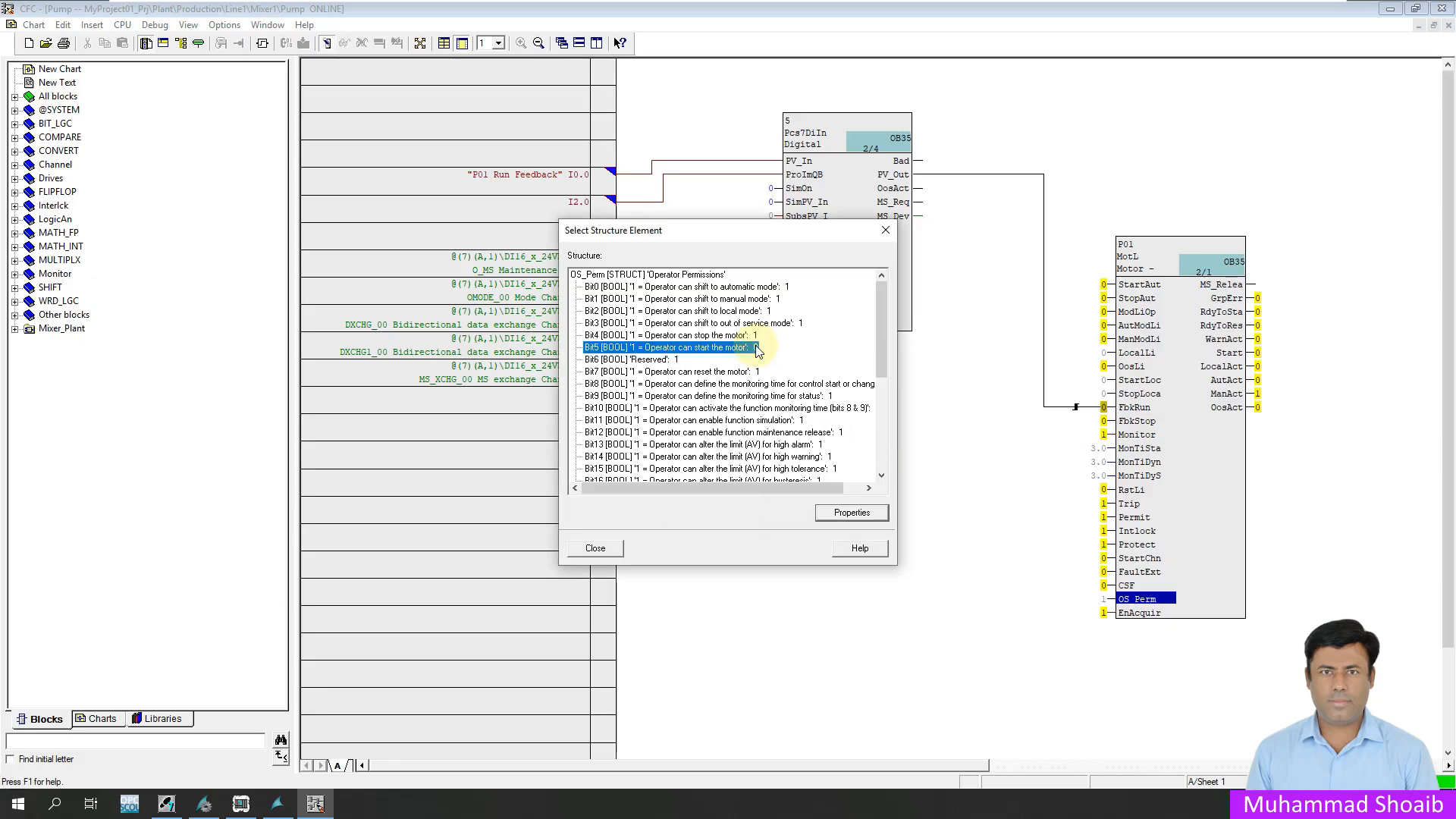
pyautogui.doubleClick(757, 349)
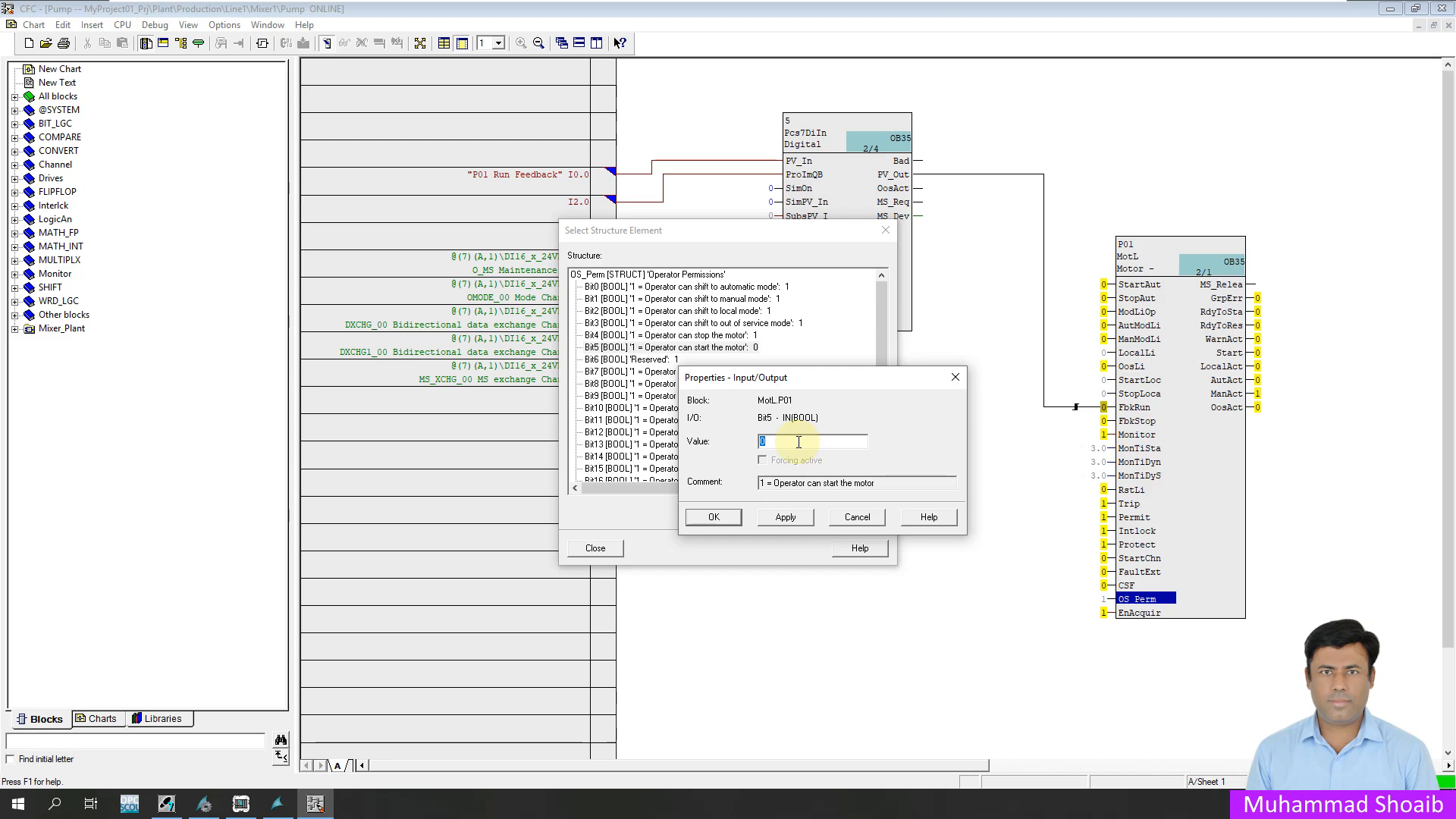
pyautogui.write('1')
# - Return to the operator runtime and check P01's enabled operations in the faceplate's preview view before reopening the standard view
pyautogui.click(278, 804)
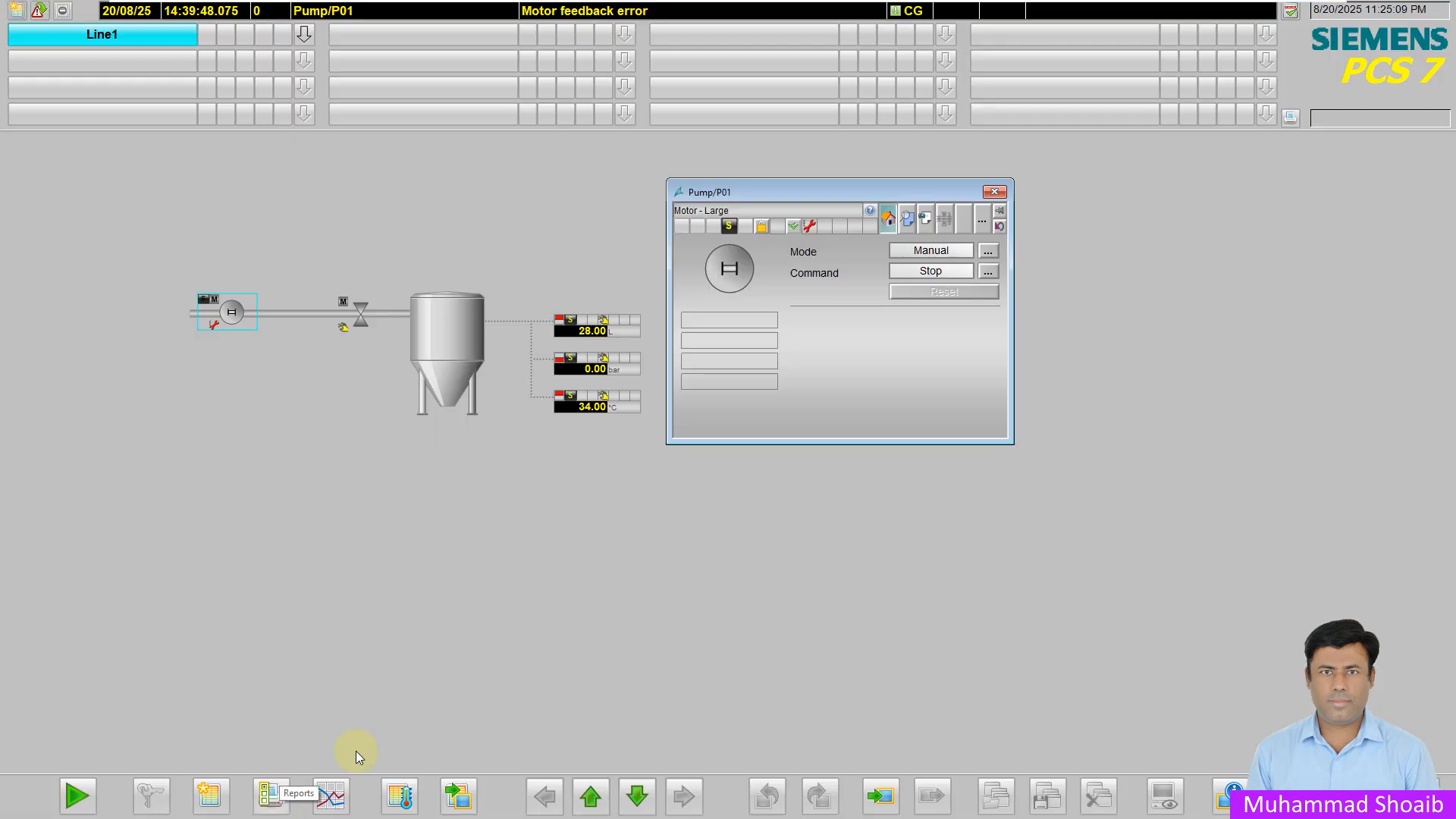
pyautogui.click(907, 219)
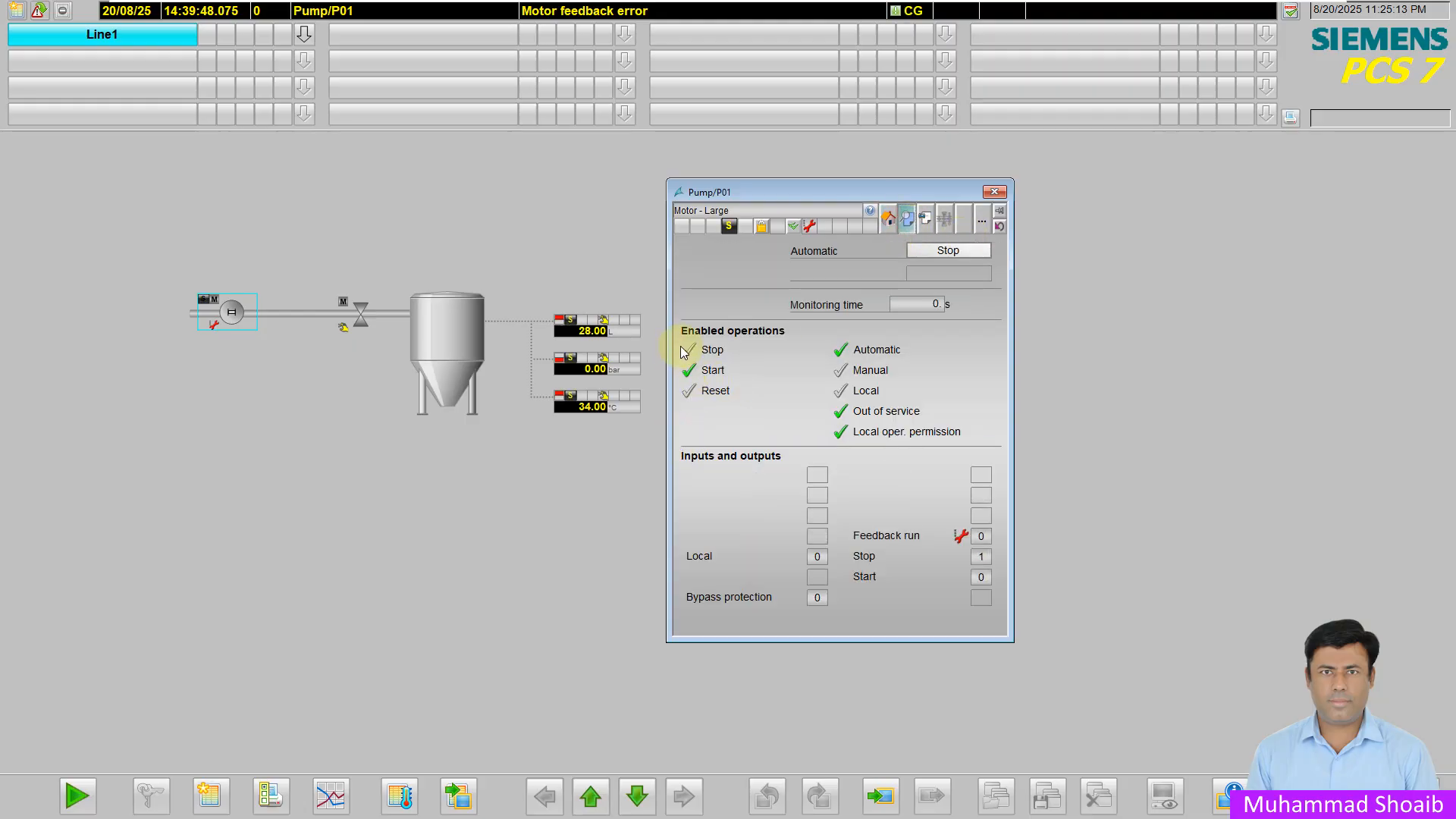
pyautogui.click(888, 219)
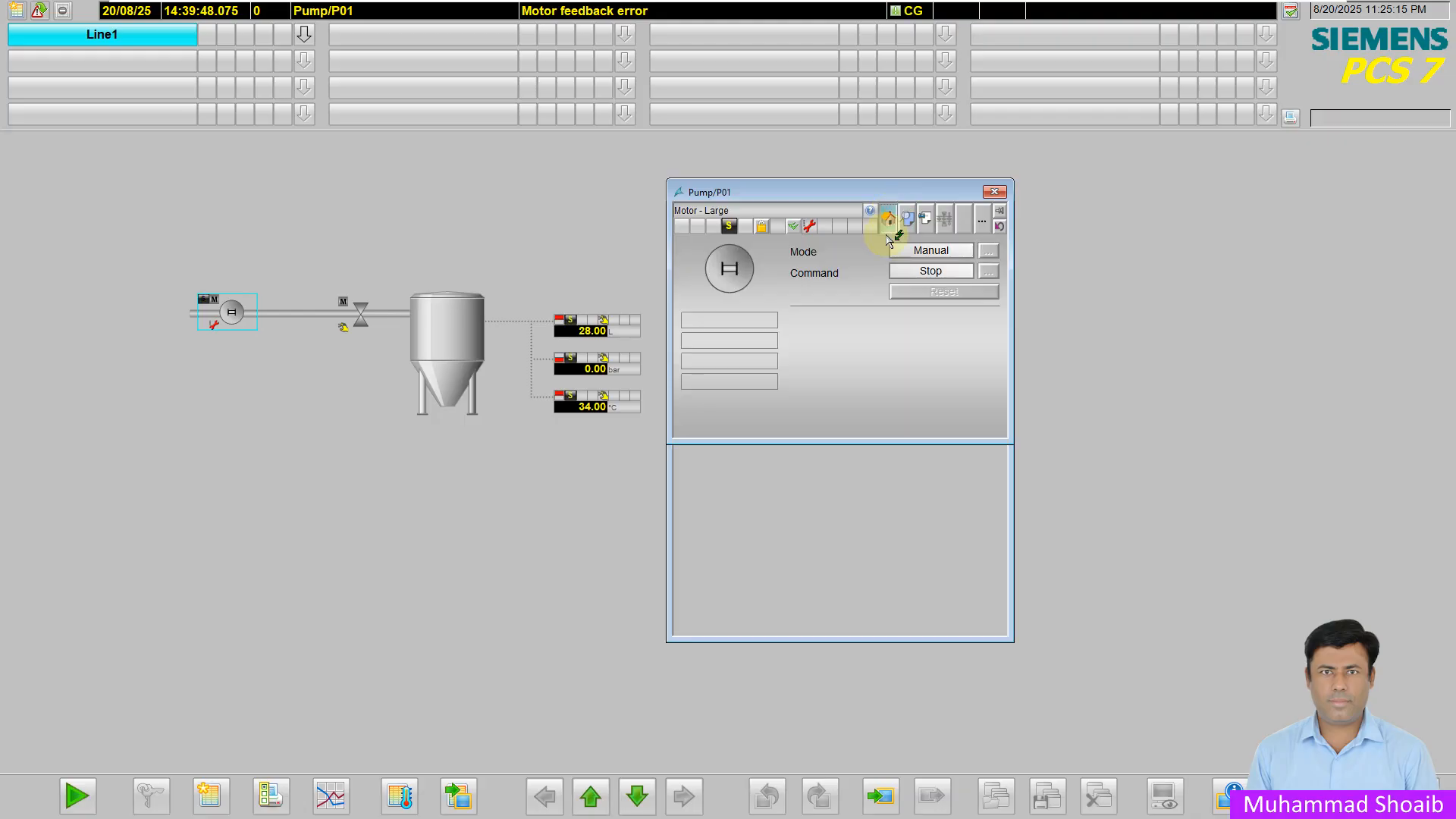
# - Start the P01 motor with a manual command from its faceplate, and stop it again
pyautogui.click(987, 271)
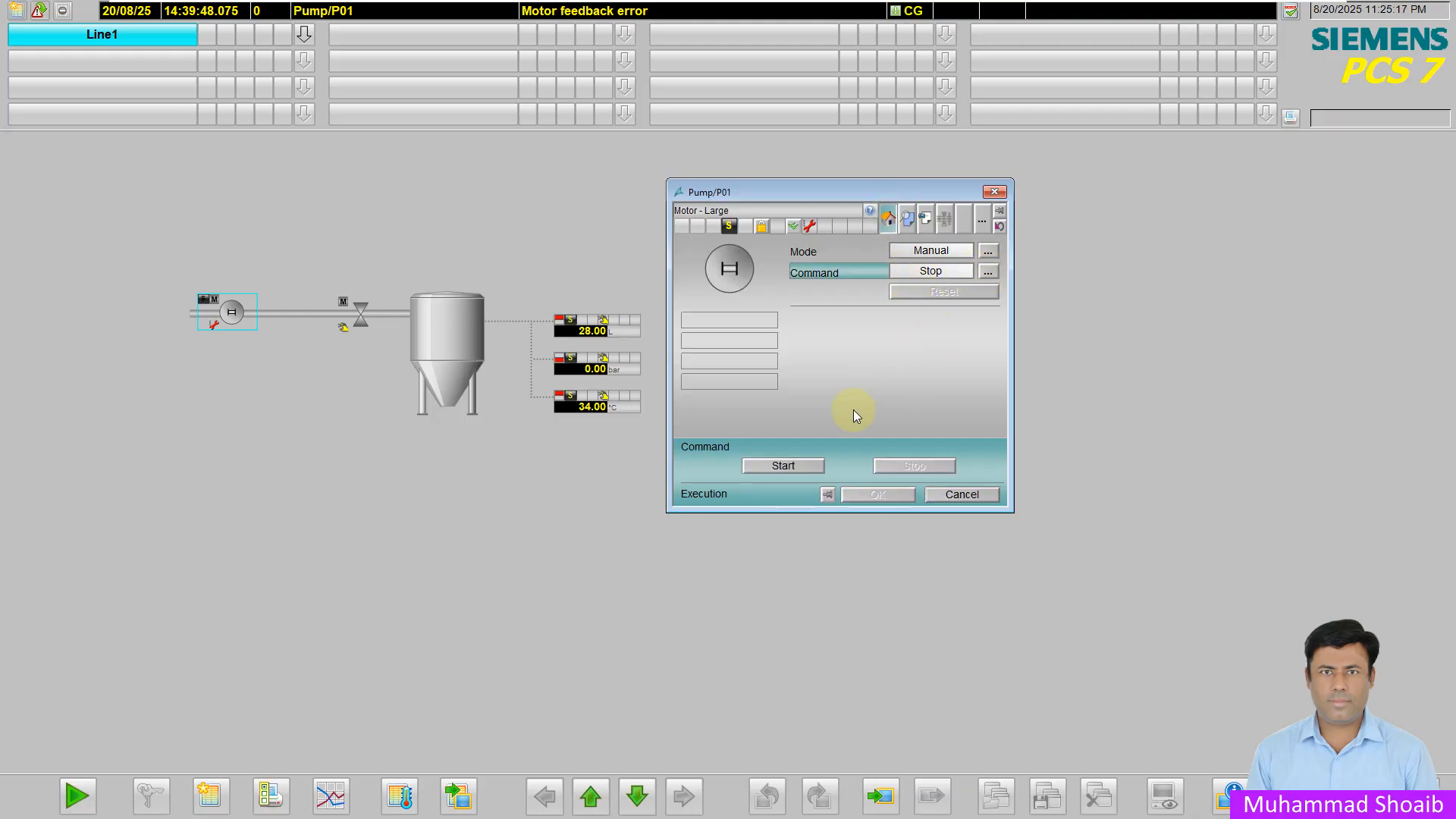
pyautogui.click(809, 469)
pyautogui.click(857, 494)
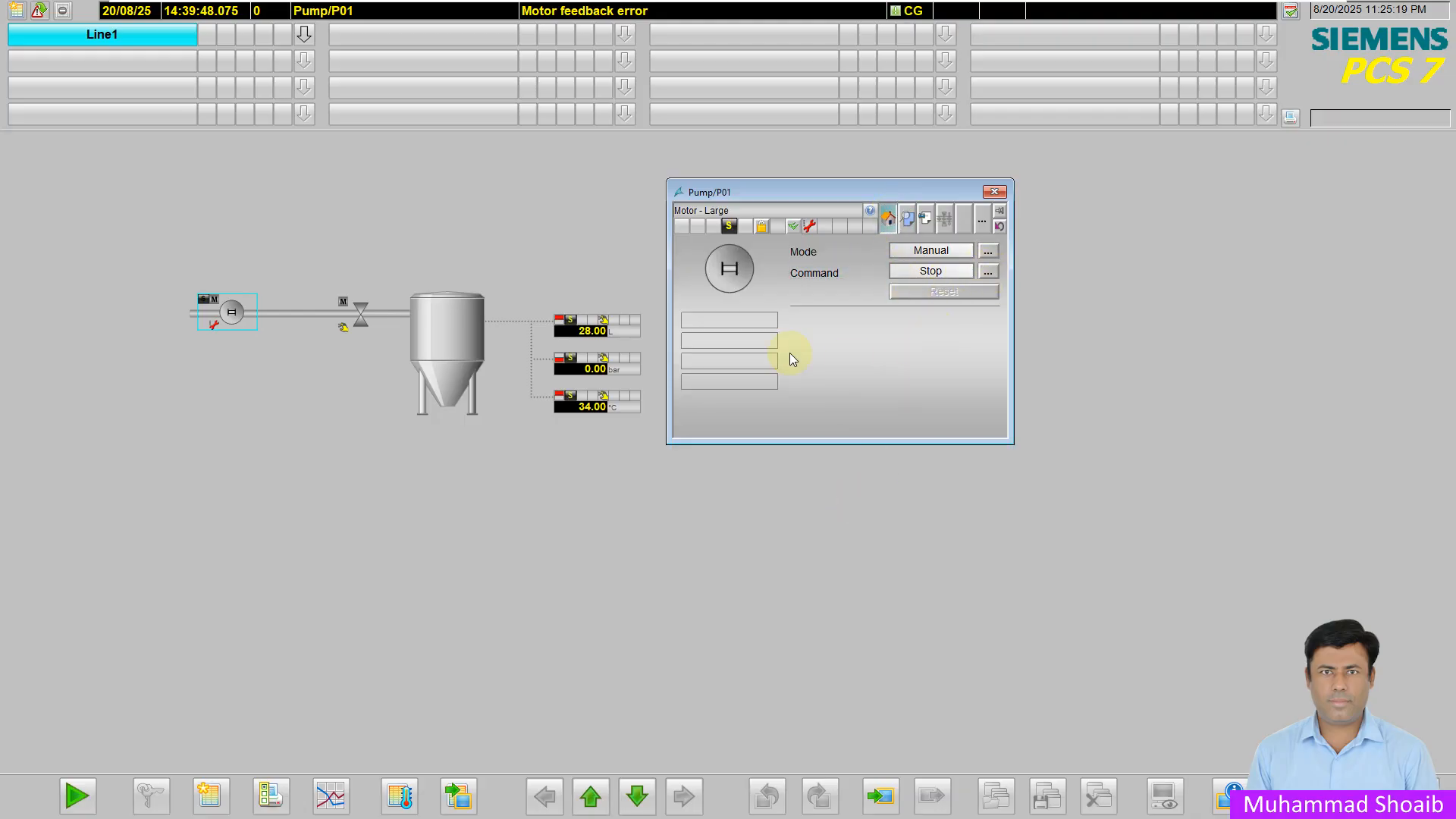
pyautogui.click(989, 272)
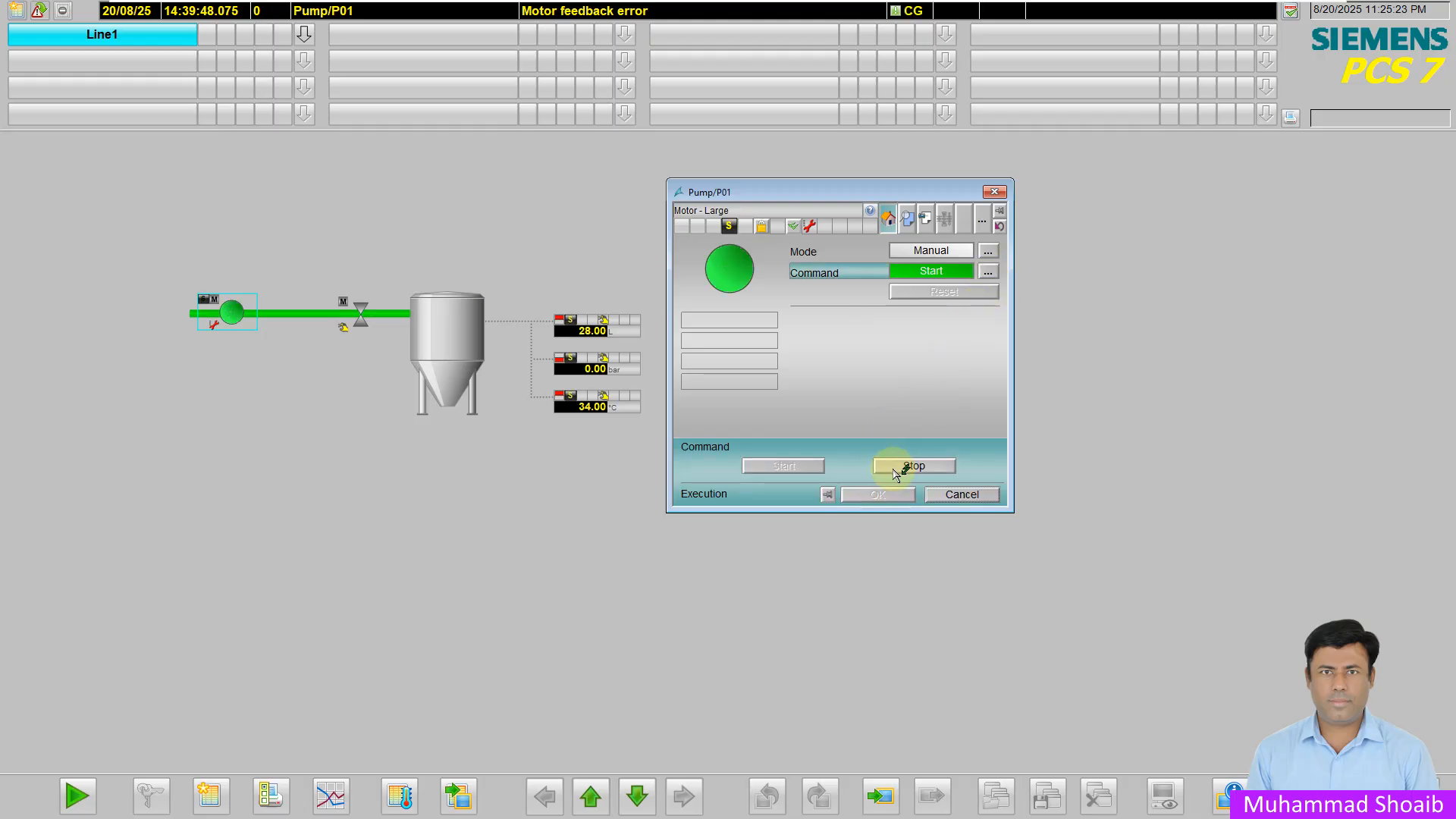
pyautogui.click(885, 466)
pyautogui.click(885, 494)
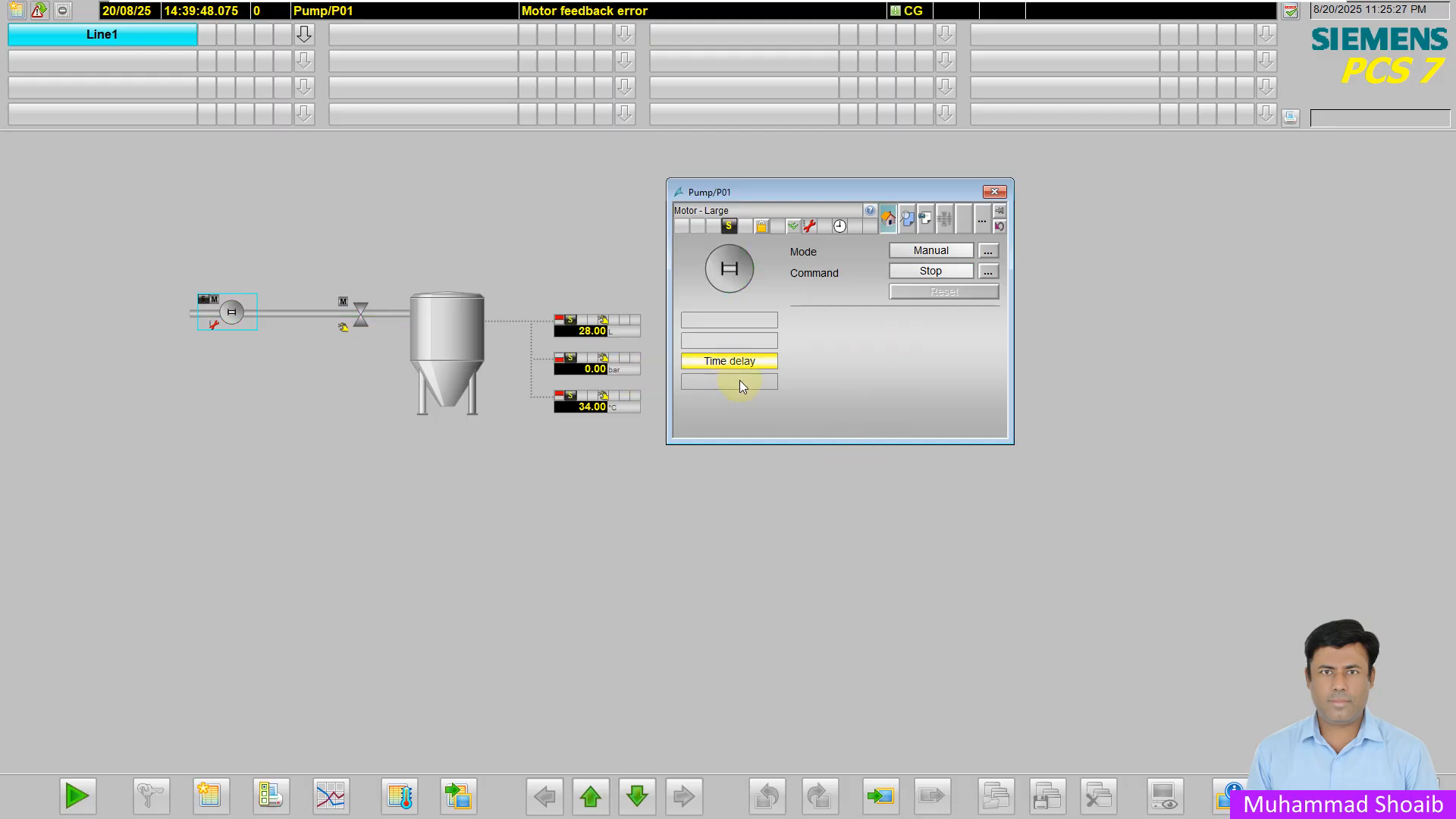
pyautogui.click(446, 635)
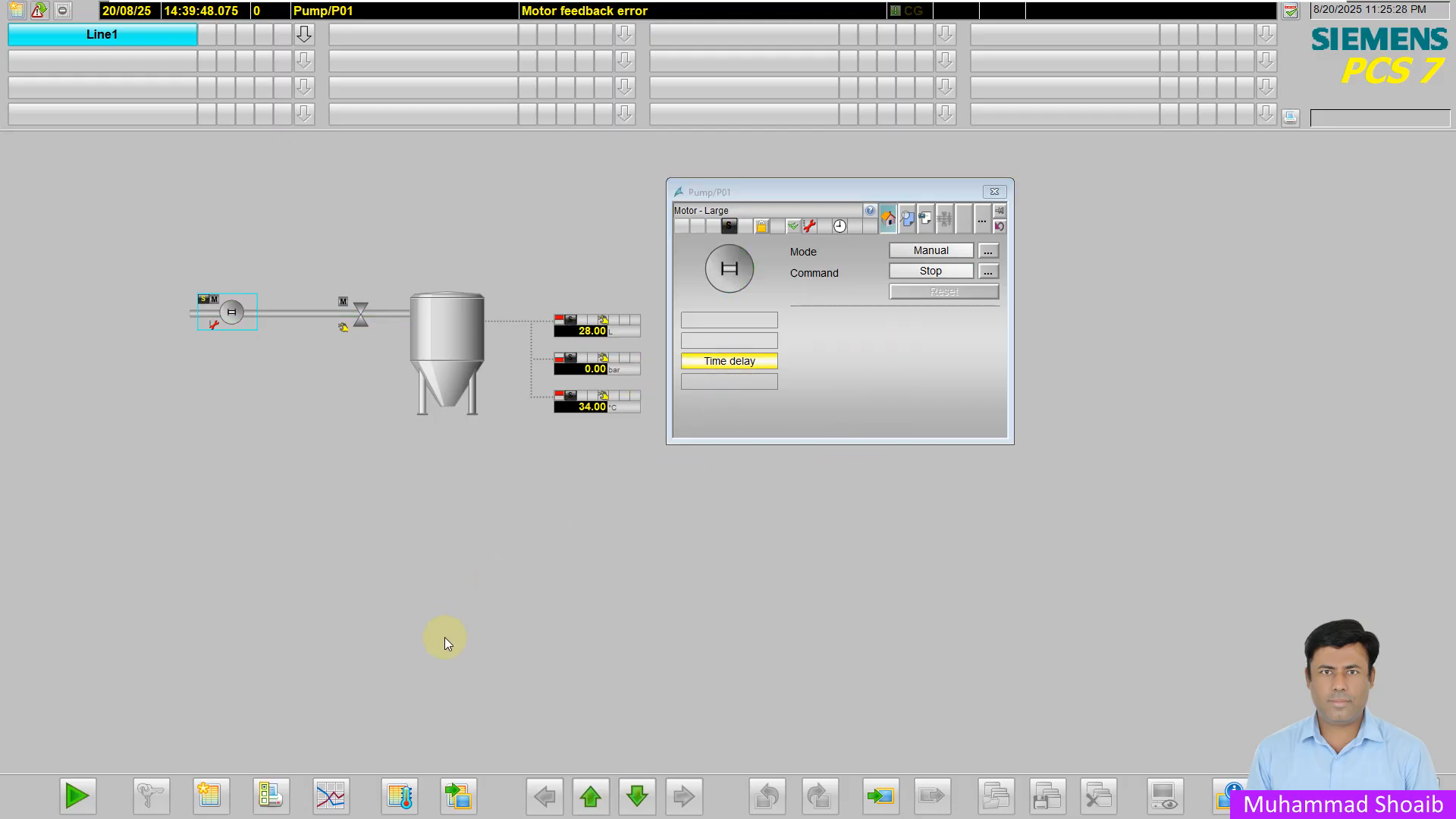
# - Check P01's selectable modes in the faceplate, and set OS_Perm Bit0 (operator can shift to automatic mode) to 0 in the CFC chart
pyautogui.click(988, 250)
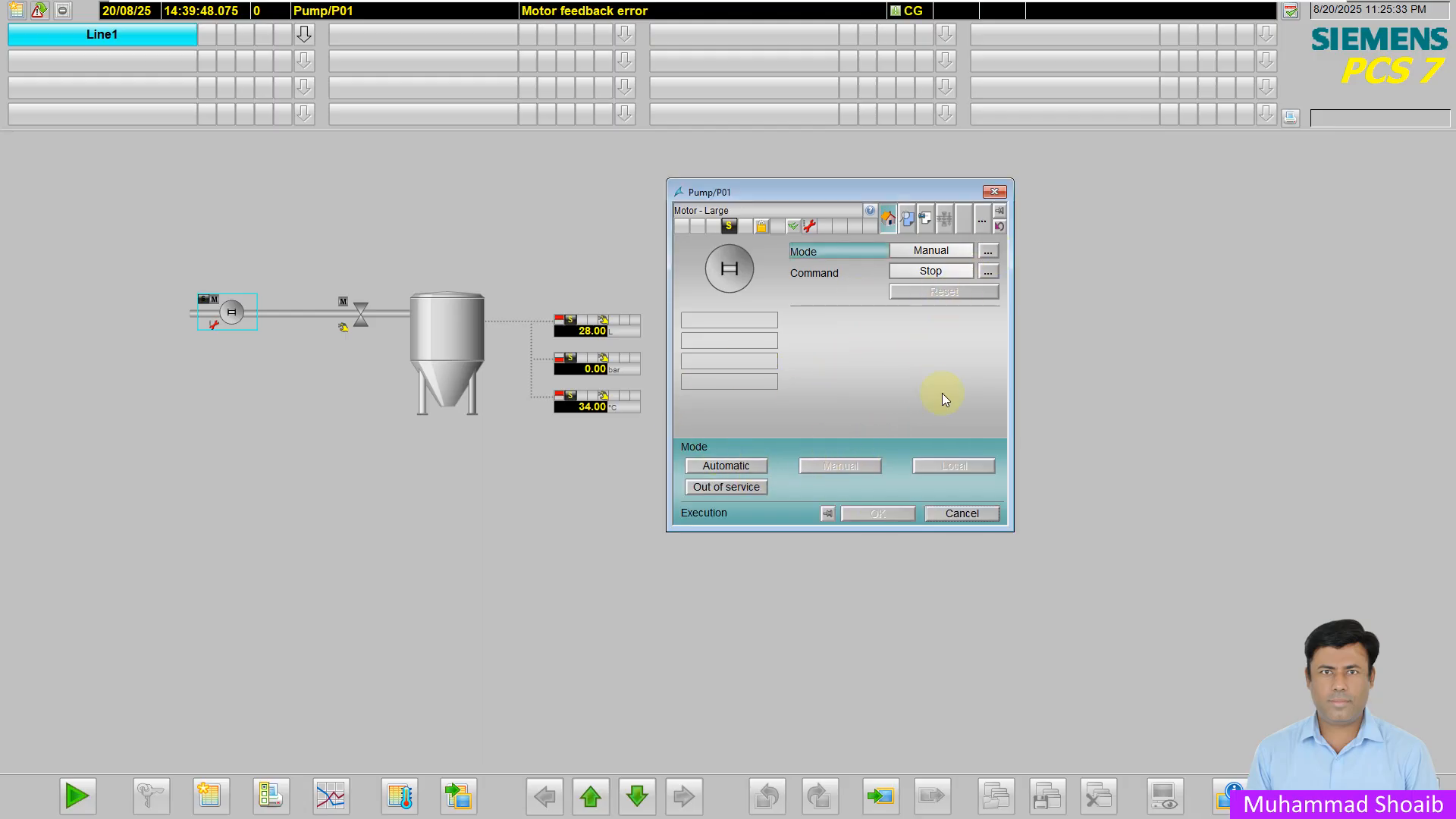
pyautogui.click(942, 510)
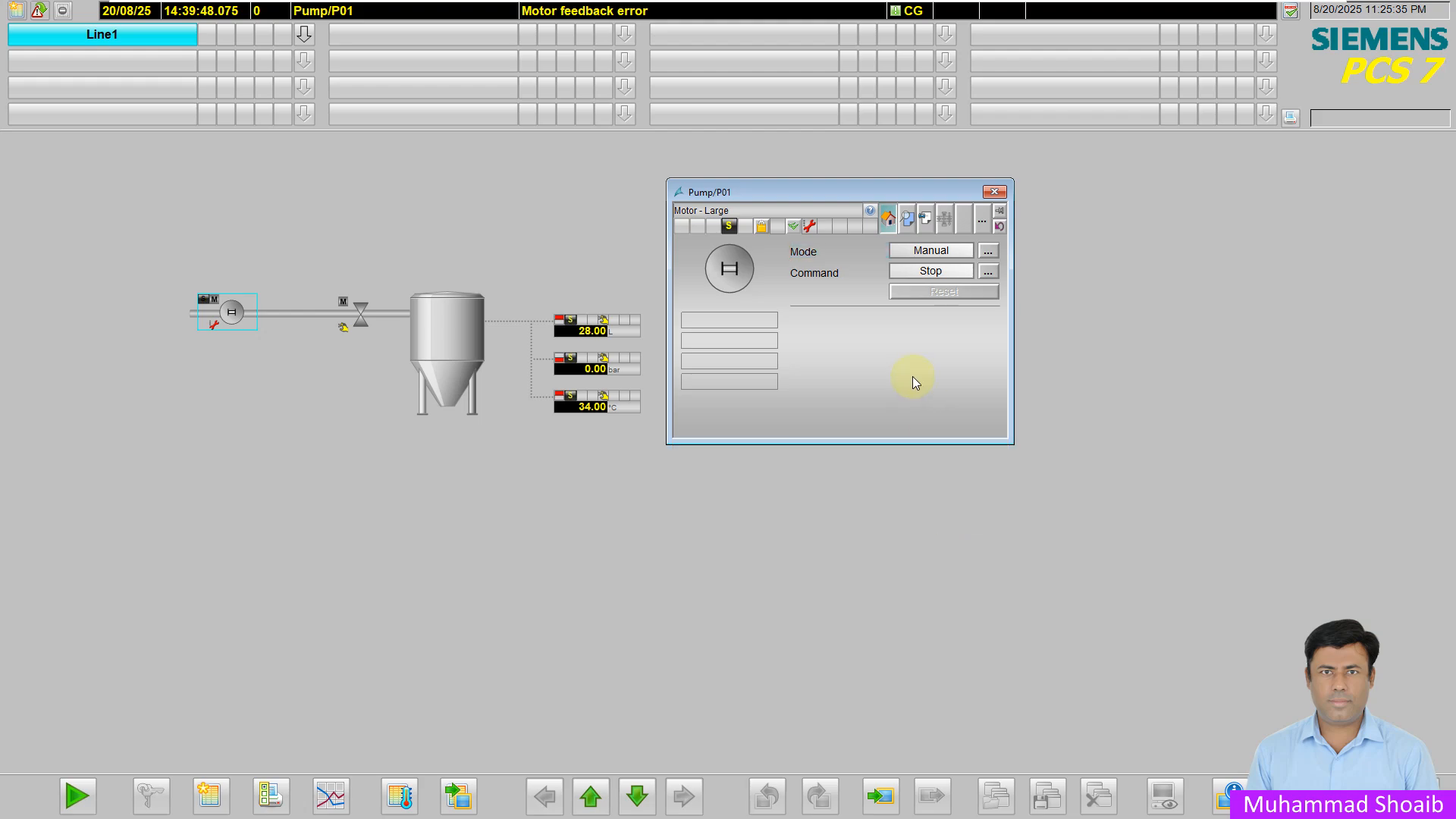
pyautogui.press('super')
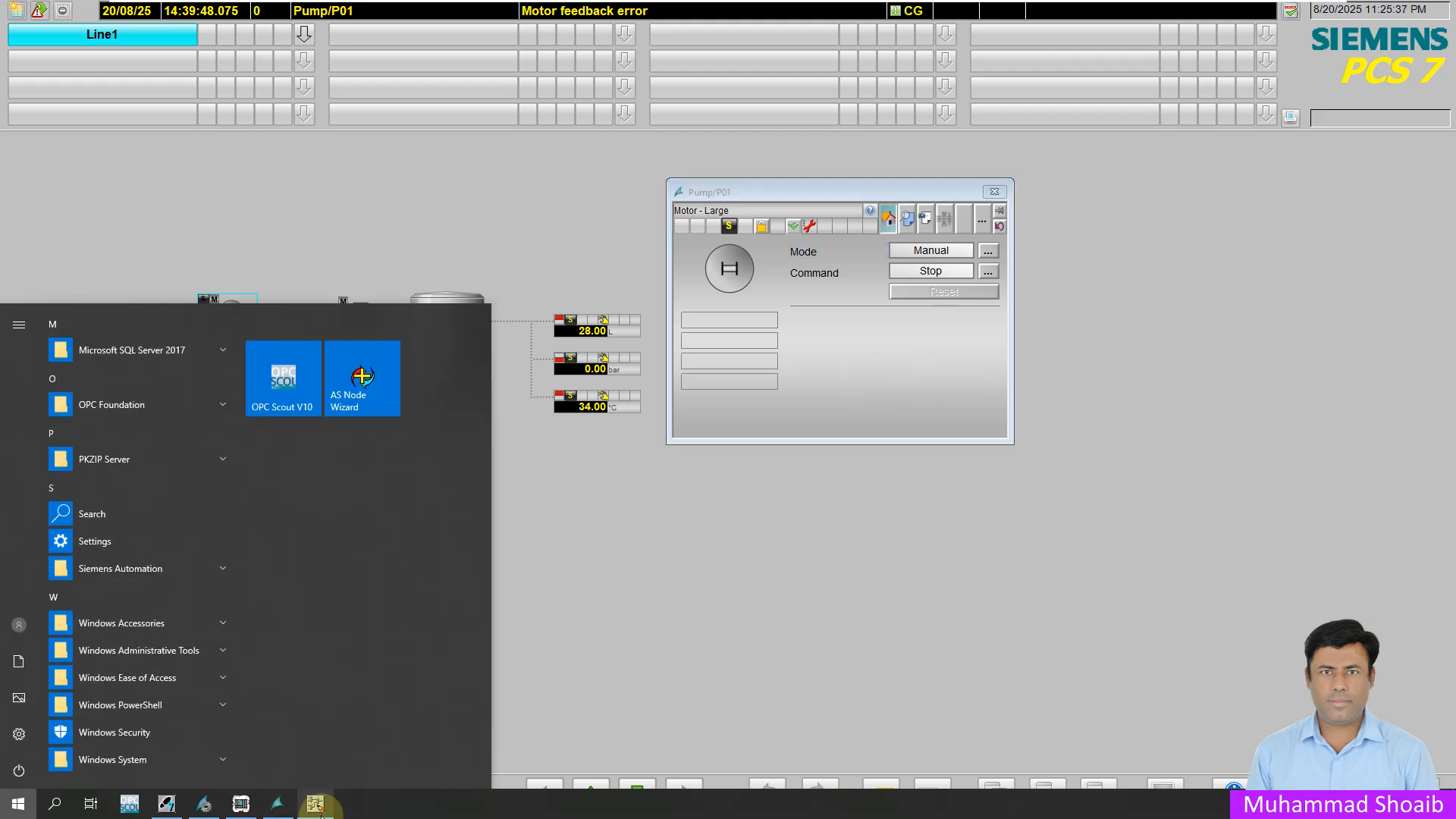
pyautogui.click(315, 804)
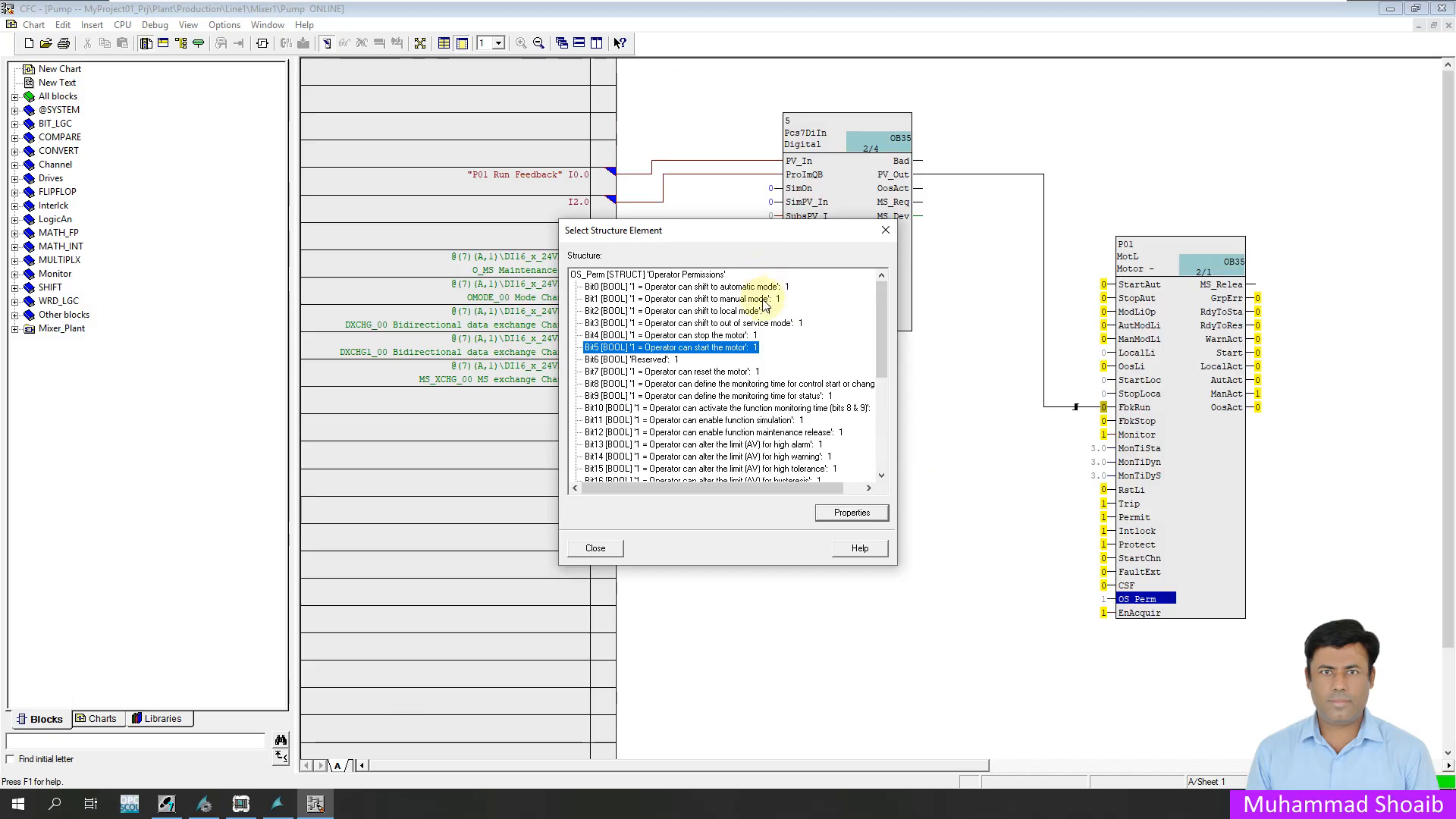
pyautogui.doubleClick(781, 286)
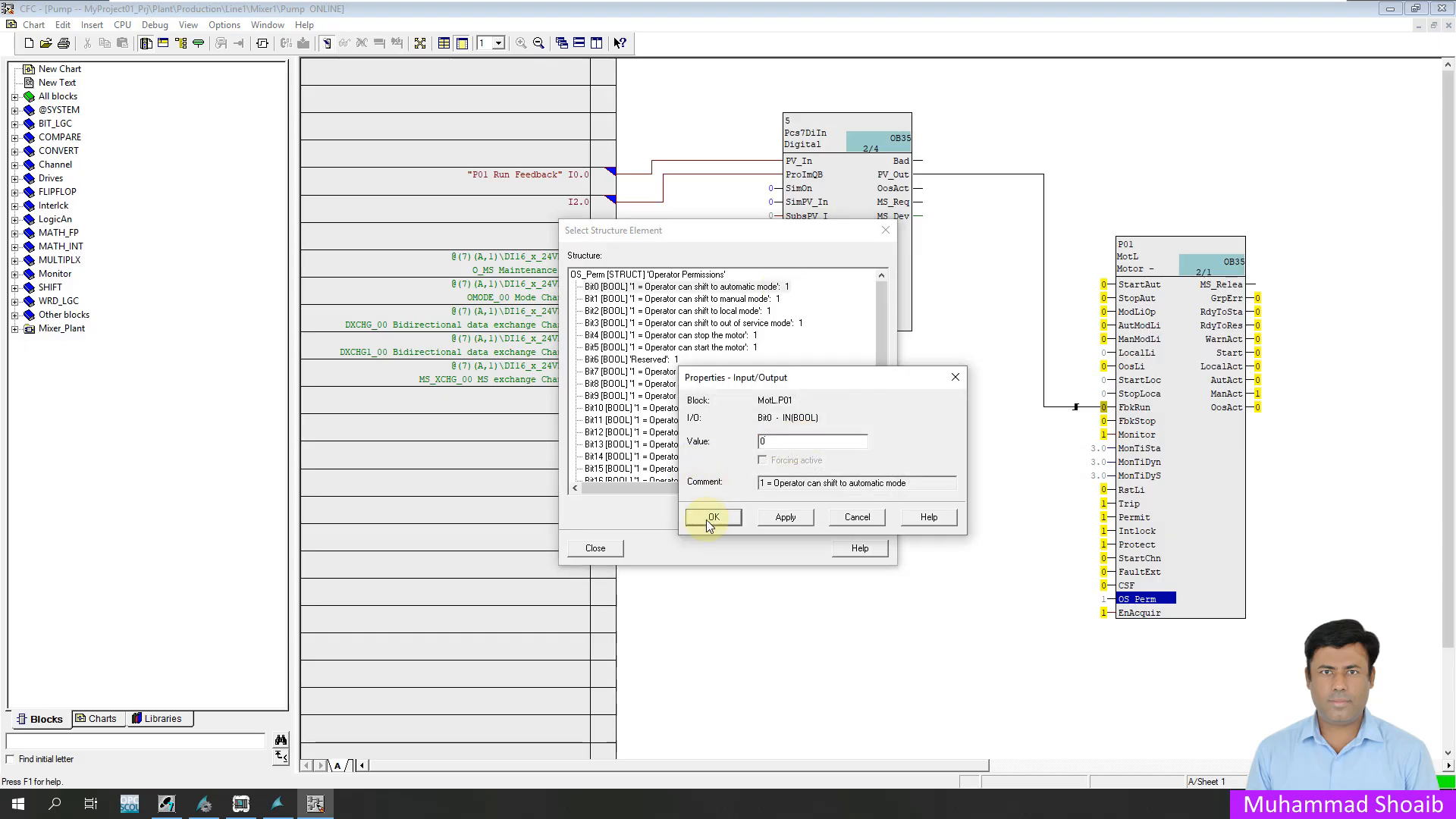
# - Return to the operator runtime, check P01's enabled operations in the preview view, and open the mode selection in the standard view
pyautogui.click(279, 807)
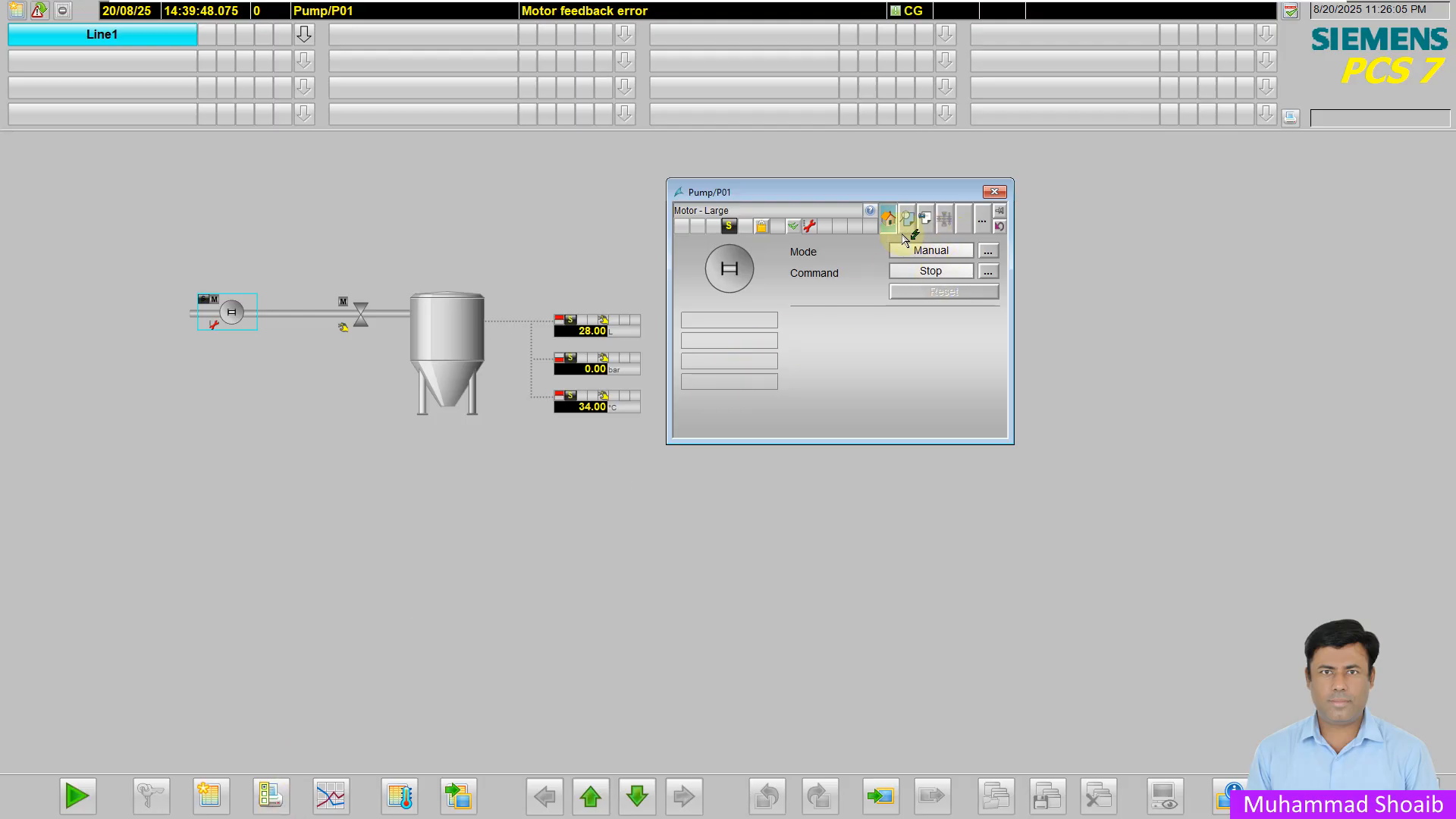
pyautogui.click(907, 219)
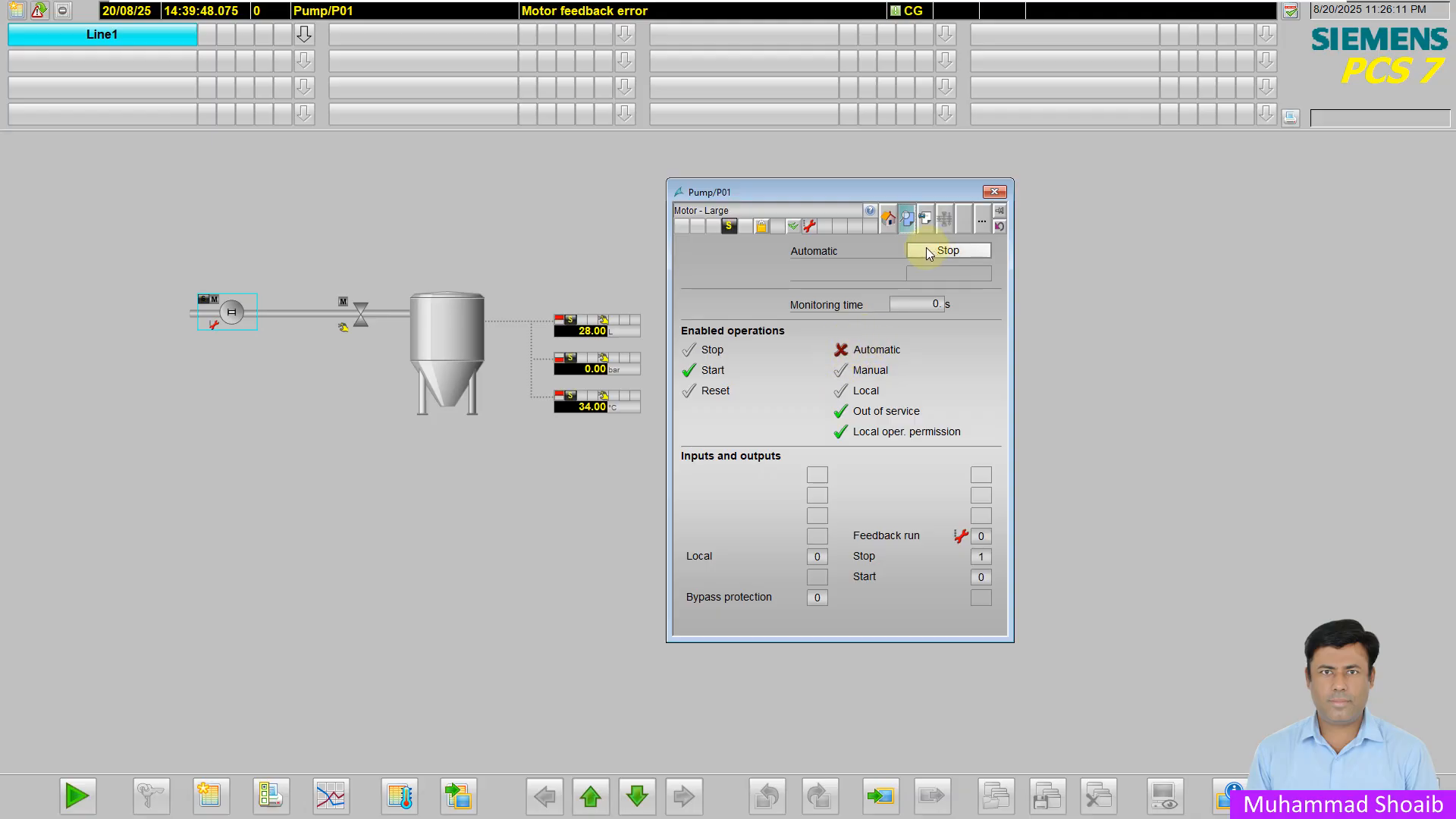
pyautogui.click(889, 220)
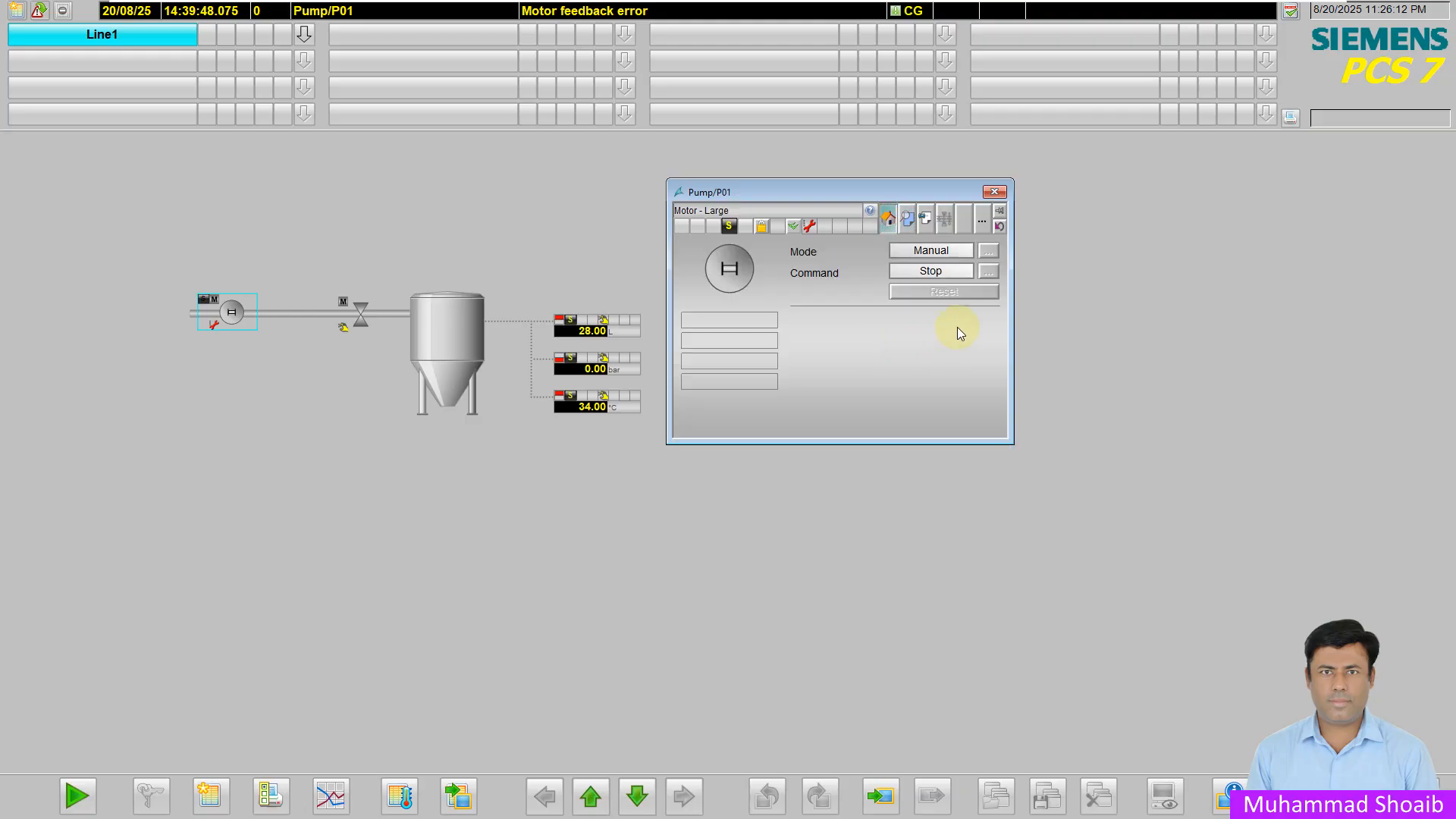
pyautogui.click(988, 251)
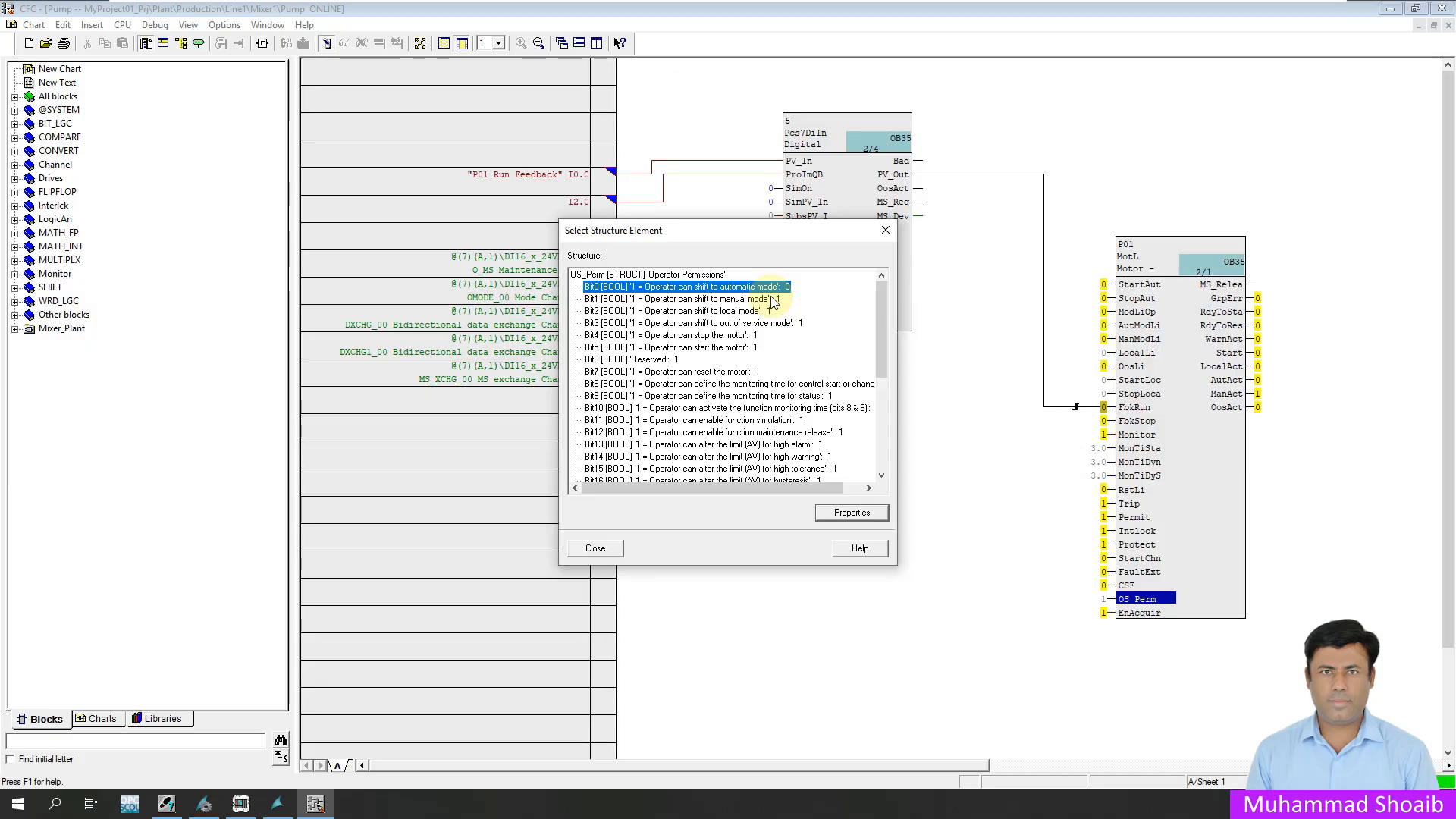
# - Set OS_Perm Bit1 (manual mode) and Bit2 (local mode) to 0 in the CFC chart and show P01's enabled operations in the operator runtime
pyautogui.click(769, 300)
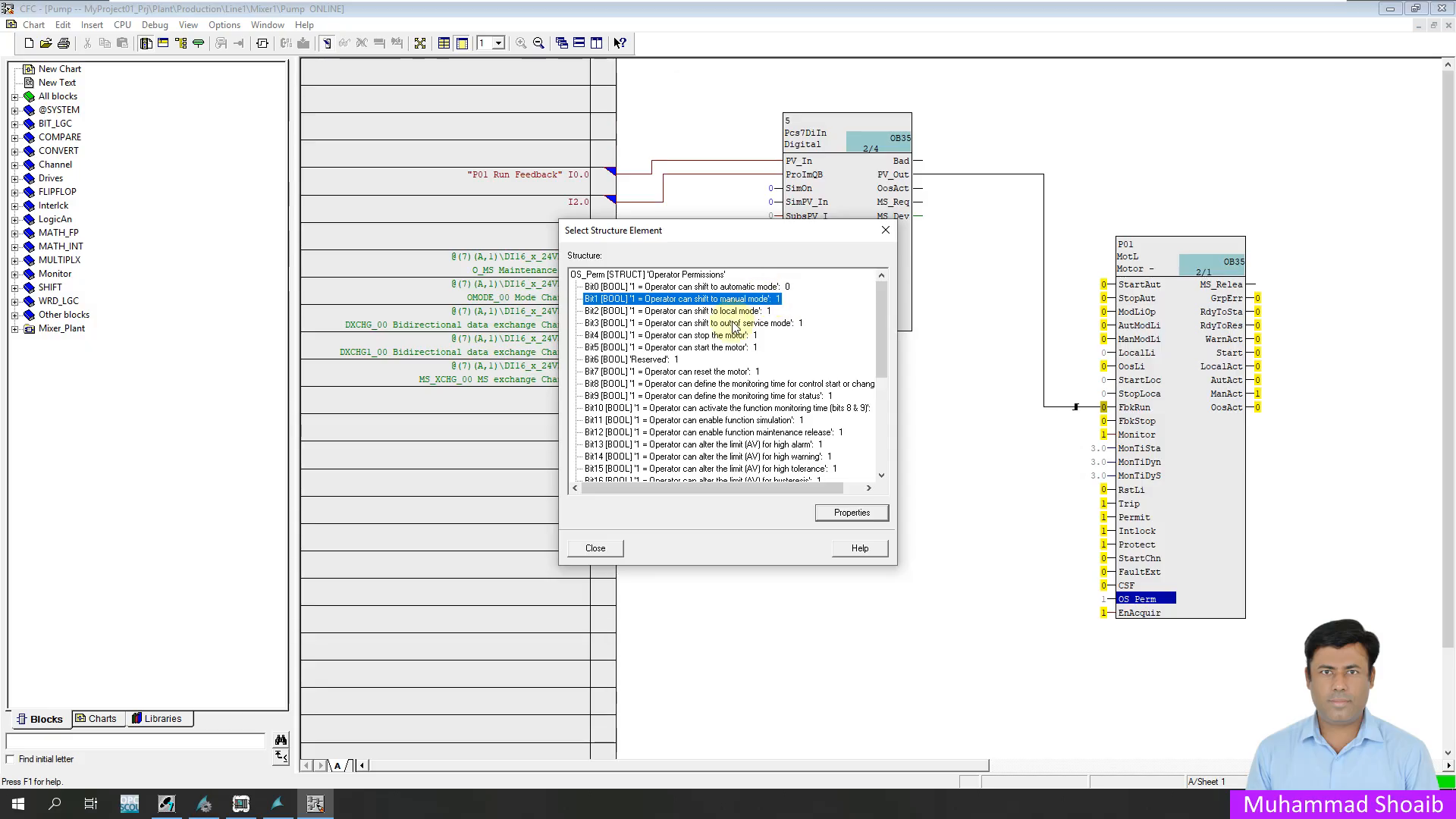
pyautogui.doubleClick(775, 303)
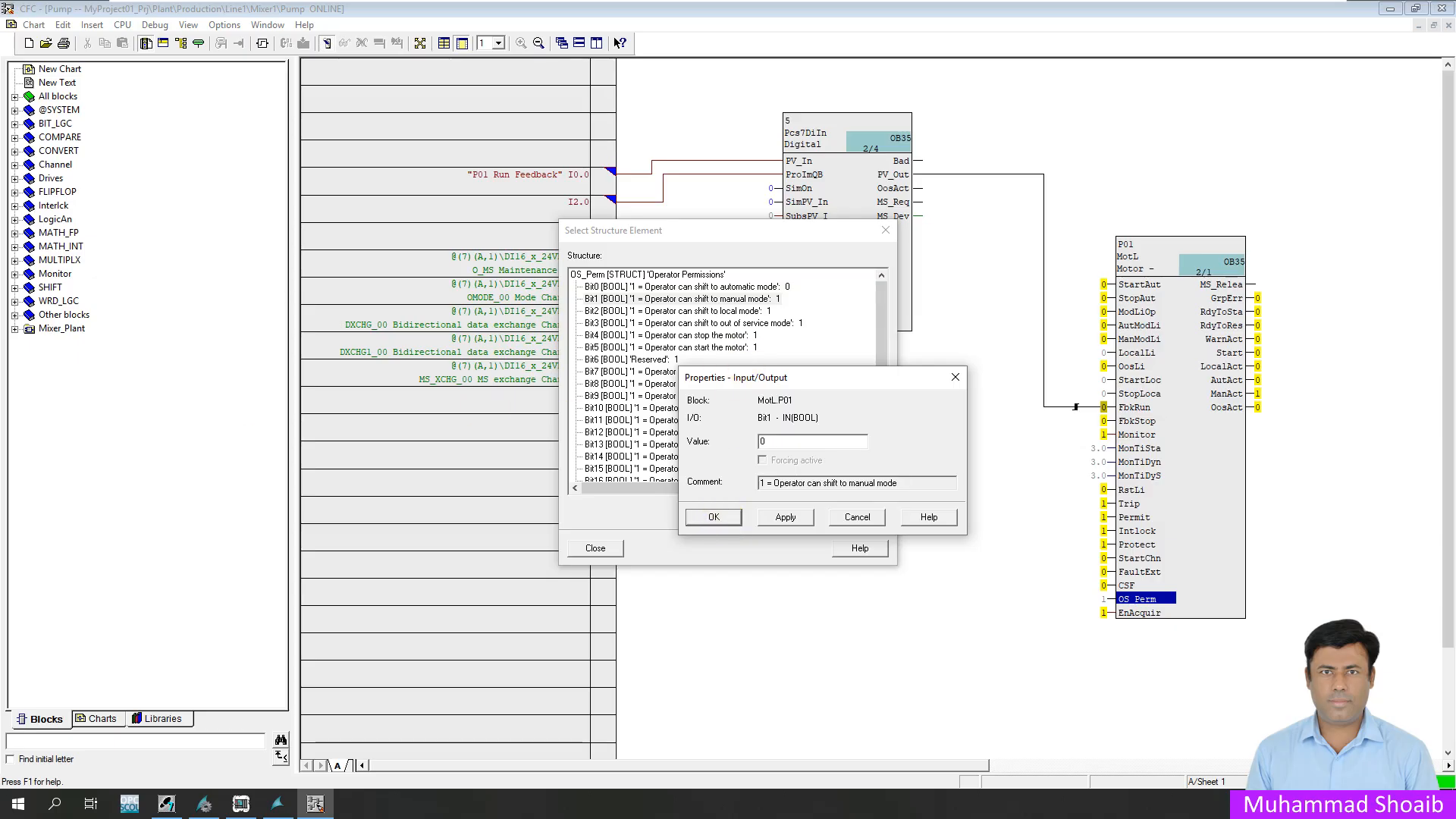
pyautogui.click(732, 518)
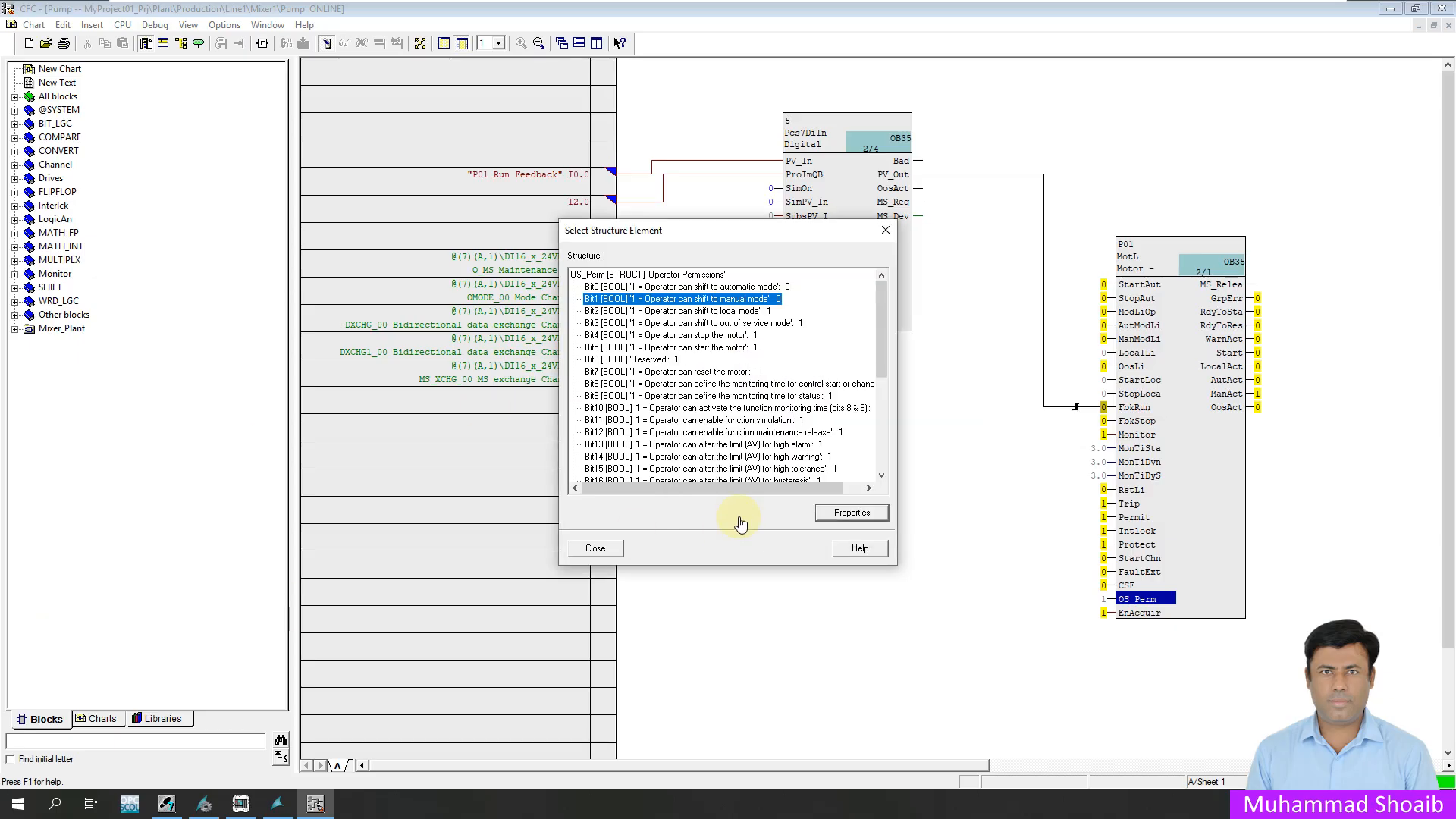
pyautogui.click(771, 314)
pyautogui.doubleClick(770, 314)
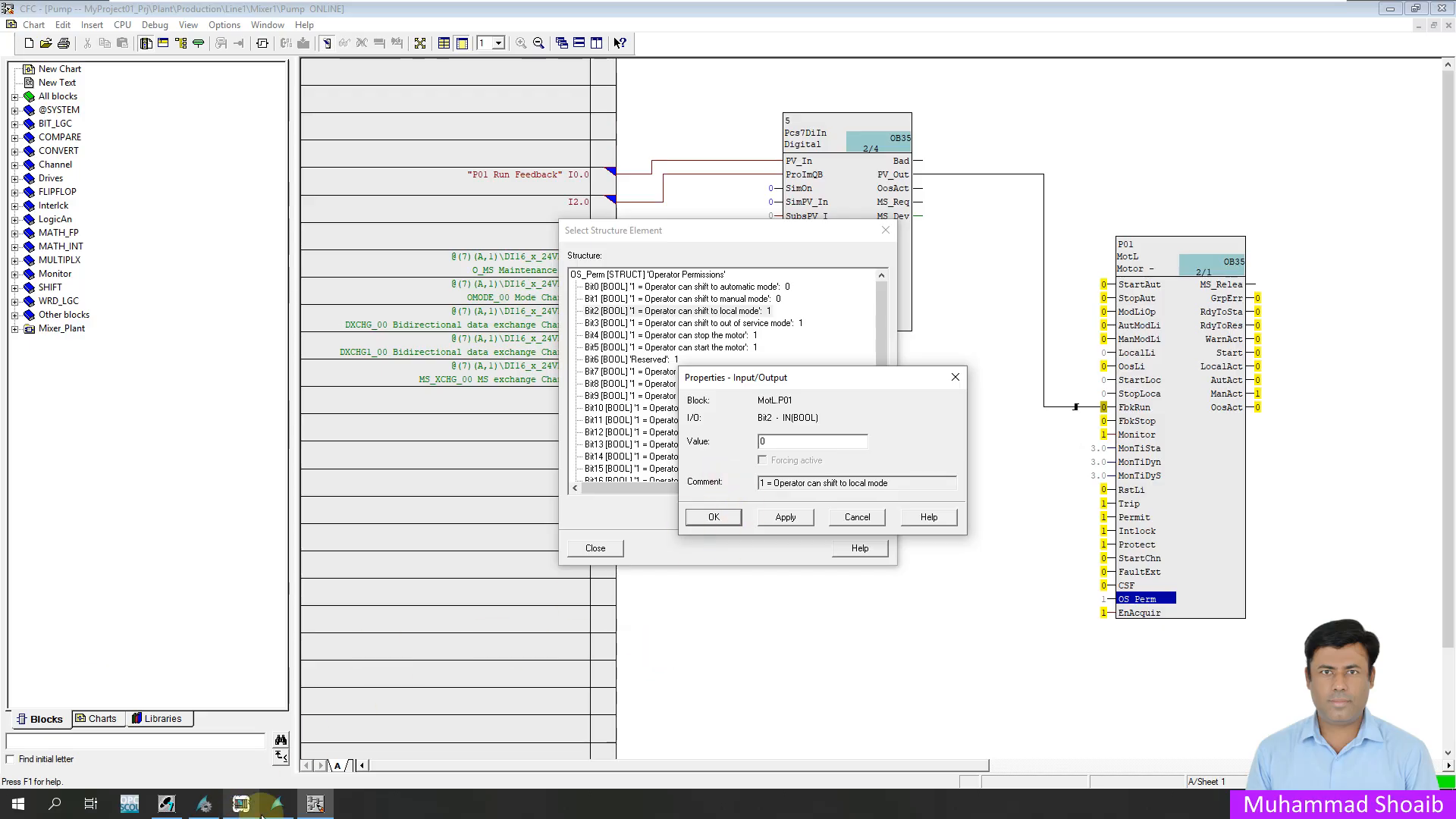
pyautogui.click(282, 804)
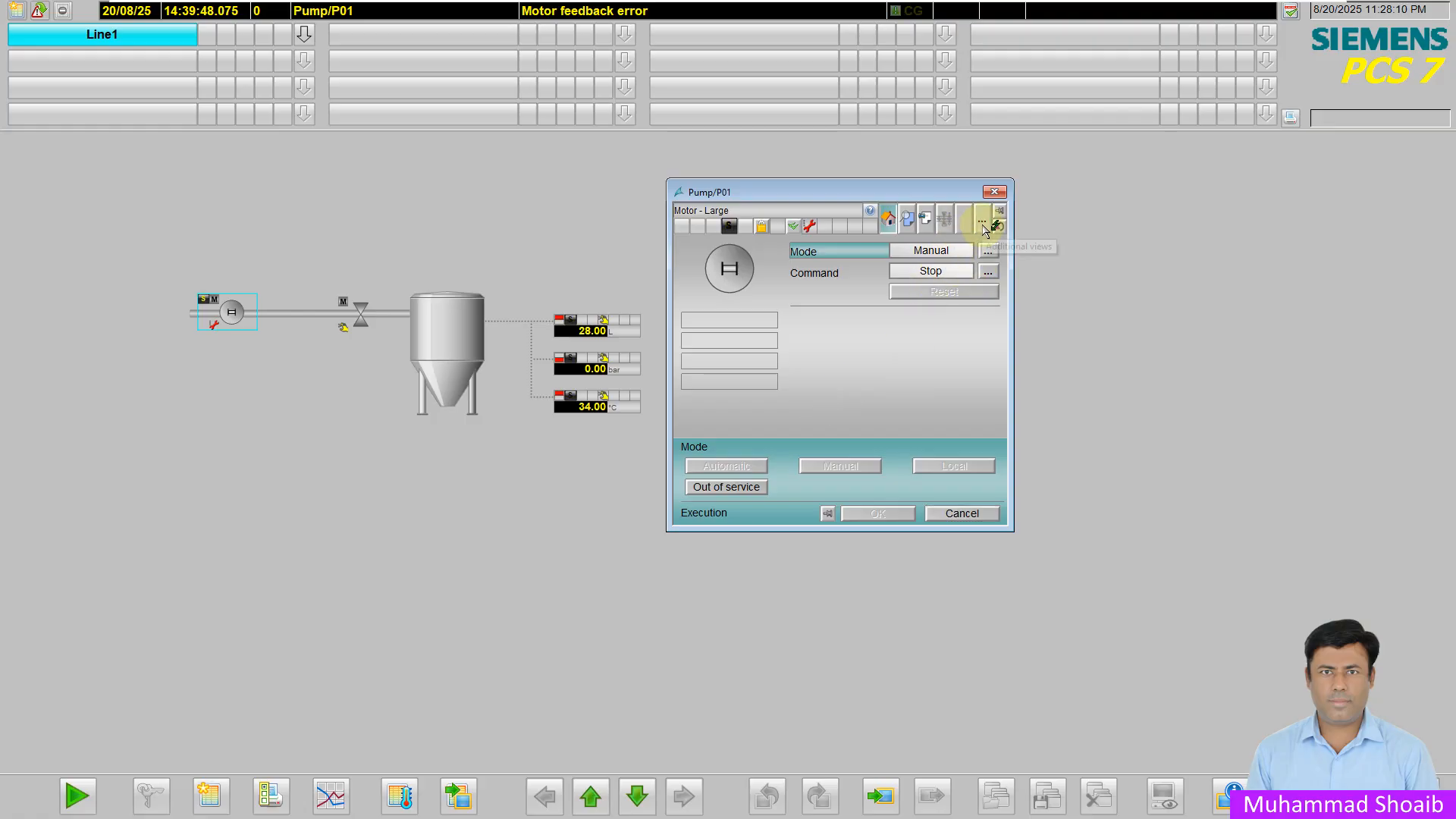
pyautogui.click(909, 219)
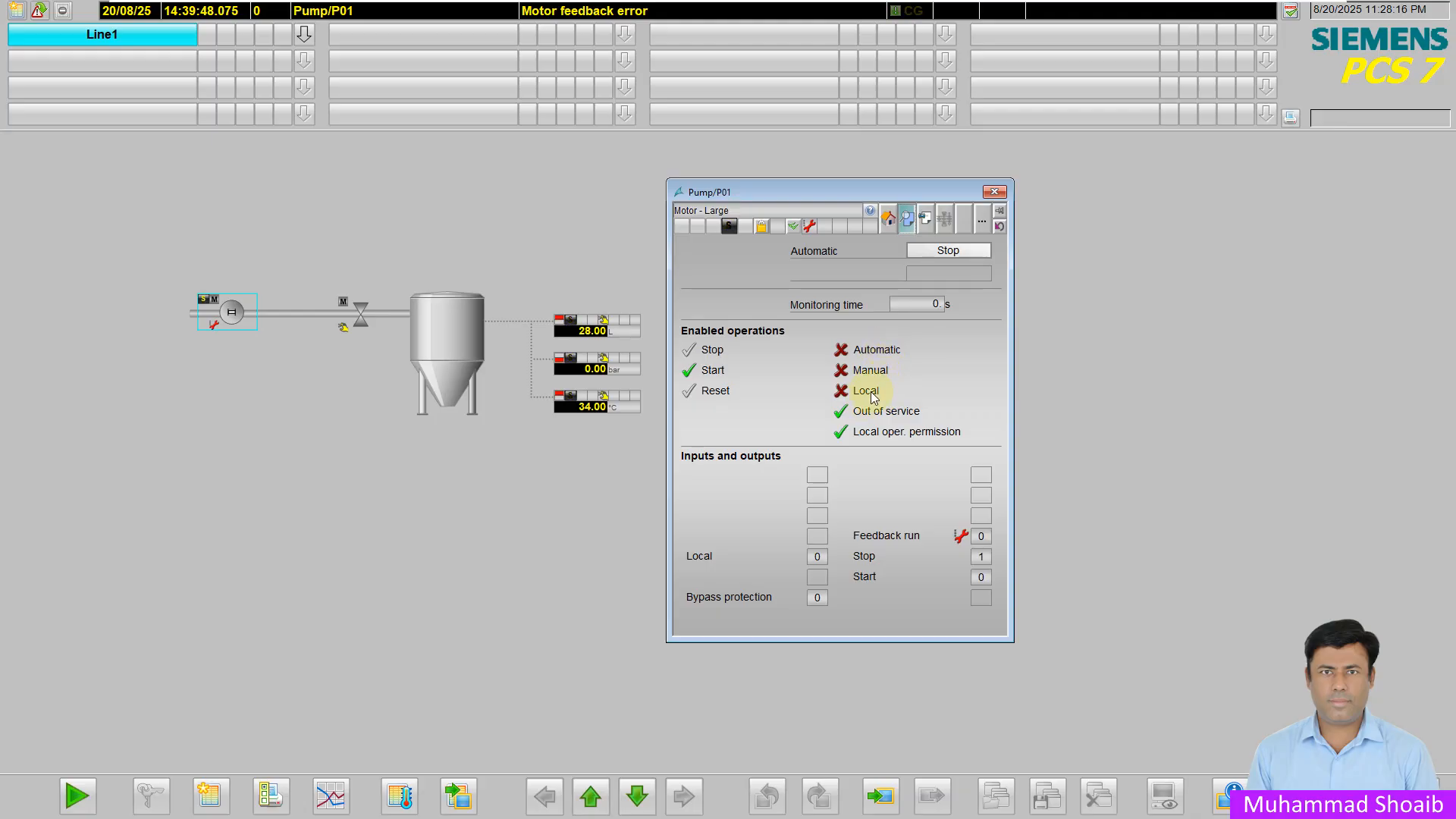
# - Open the mode selection in the standard view of P01's faceplate to check which modes the operator can select
pyautogui.click(888, 221)
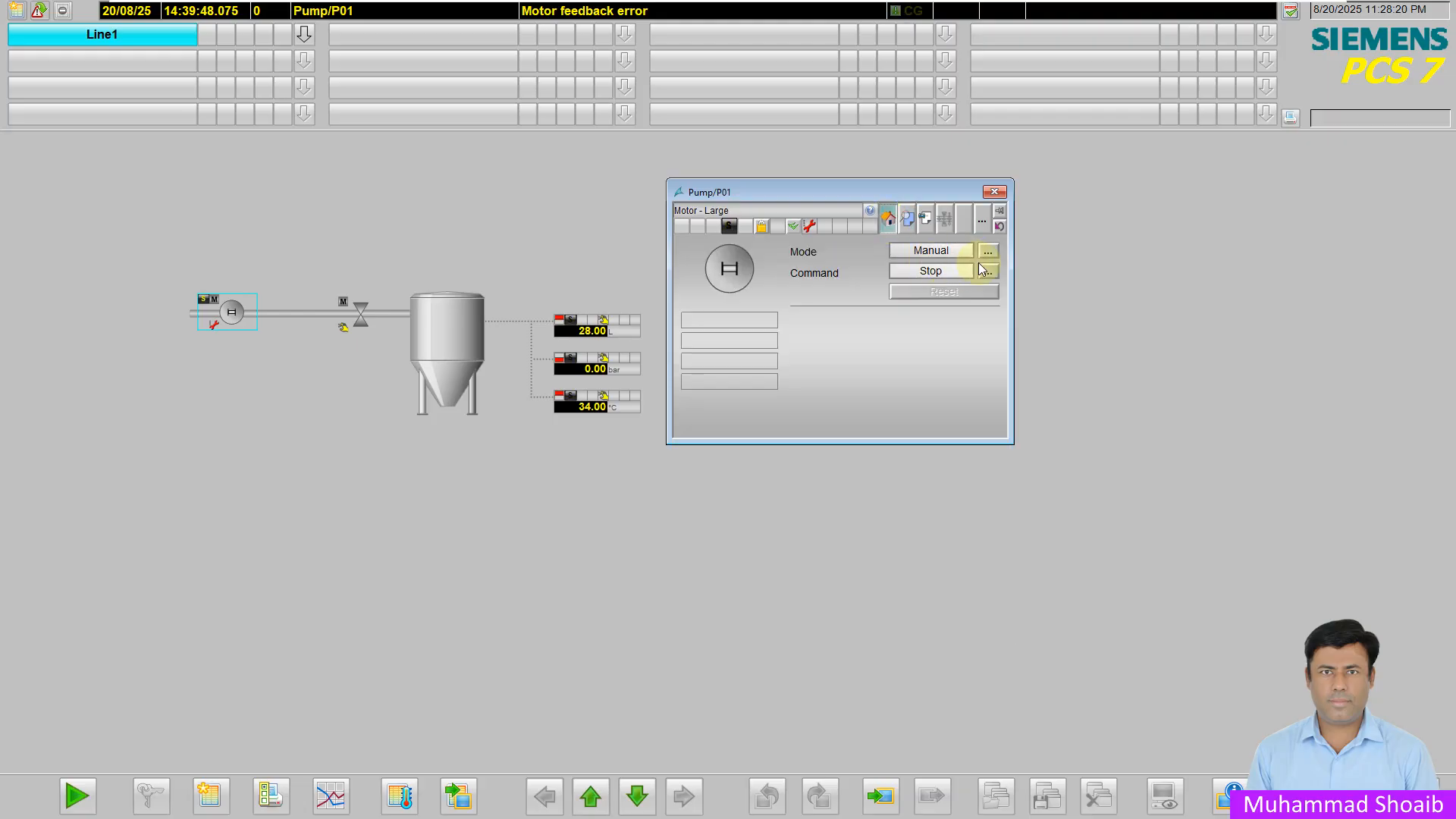
pyautogui.click(989, 251)
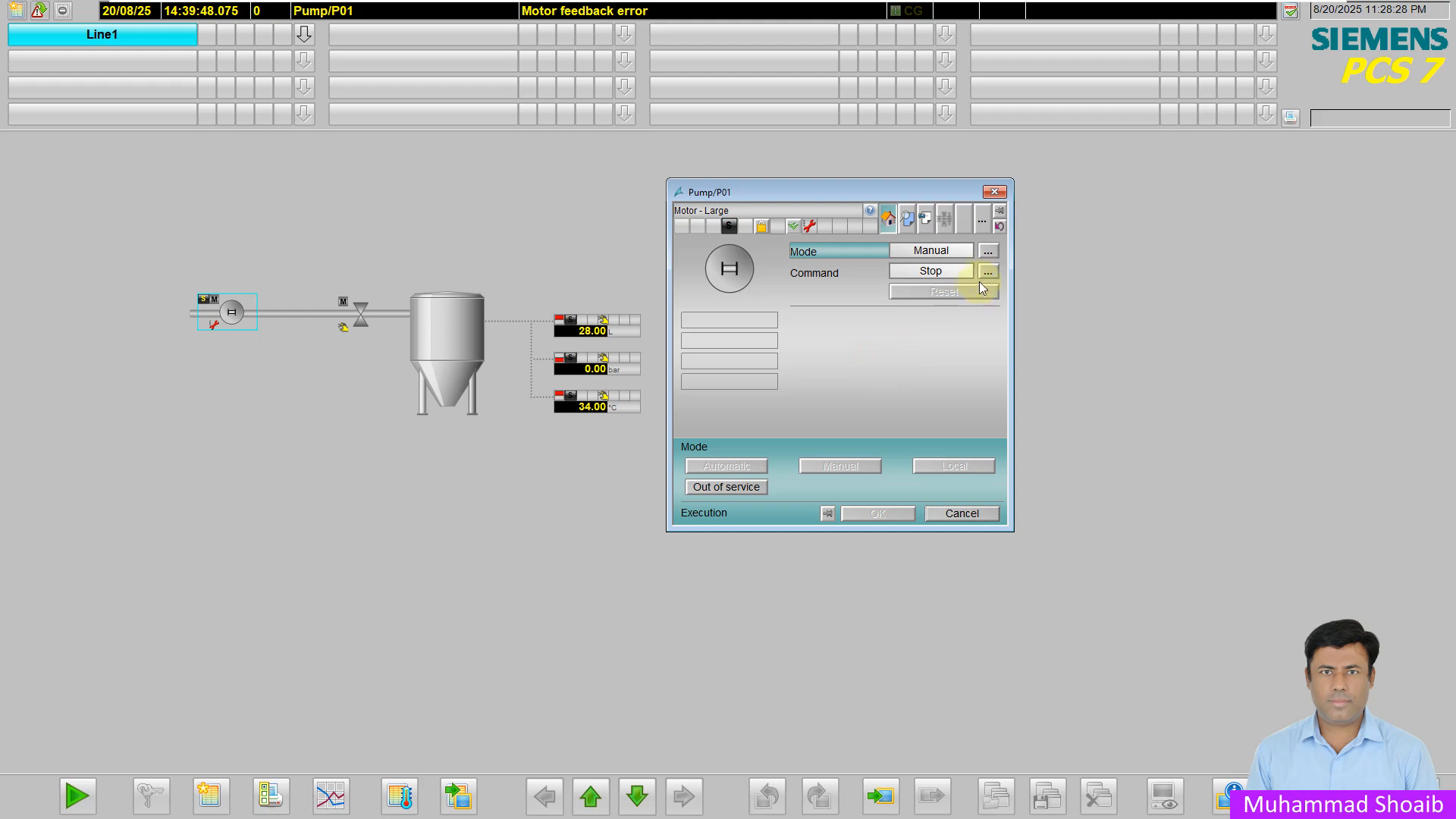
pyautogui.click(987, 251)
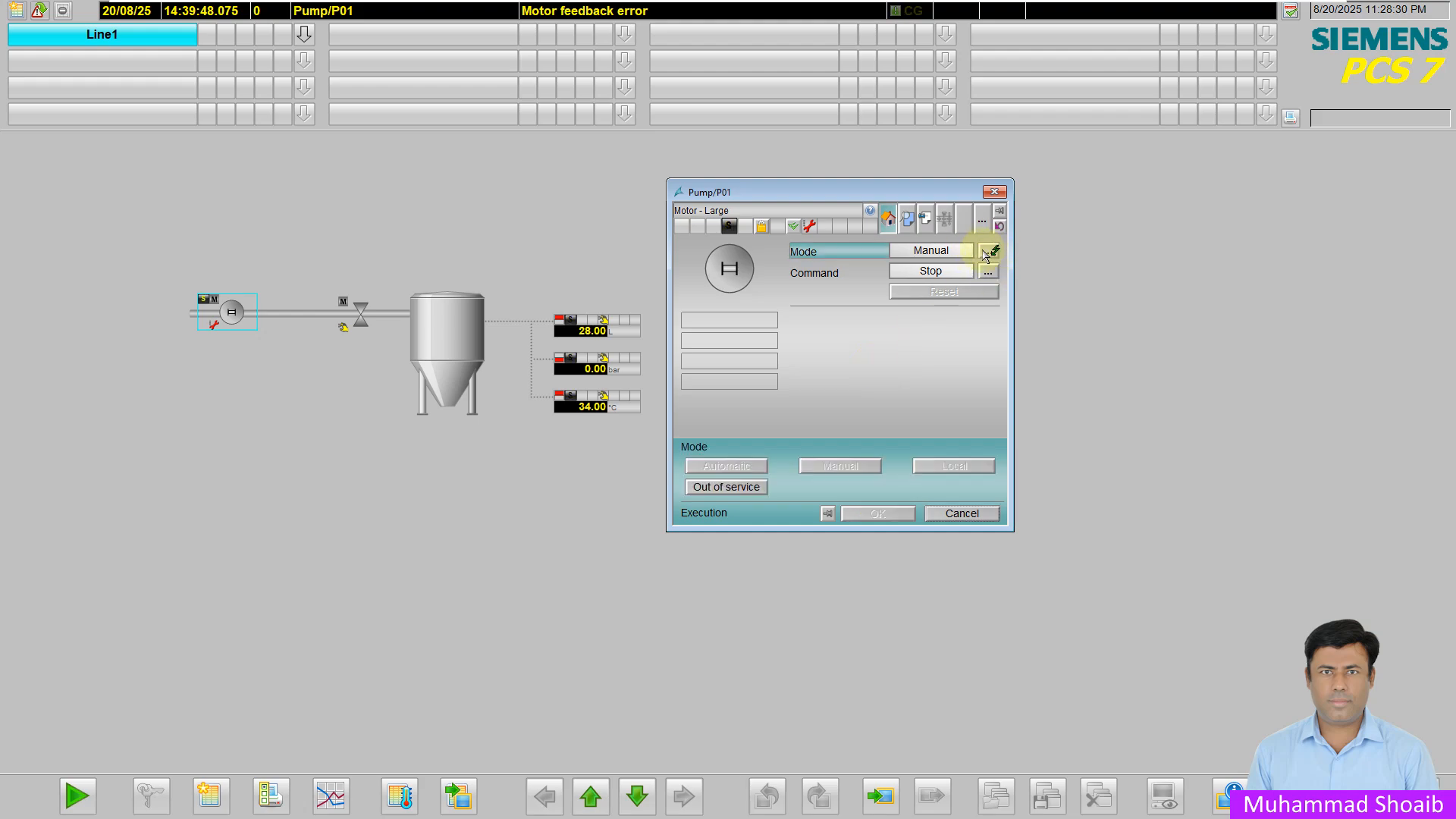
# - Set OS_Perm Bit3 (operator can shift to out of service mode) to 0 in the CFC chart and return to the operator runtime
pyautogui.click(400, 627)
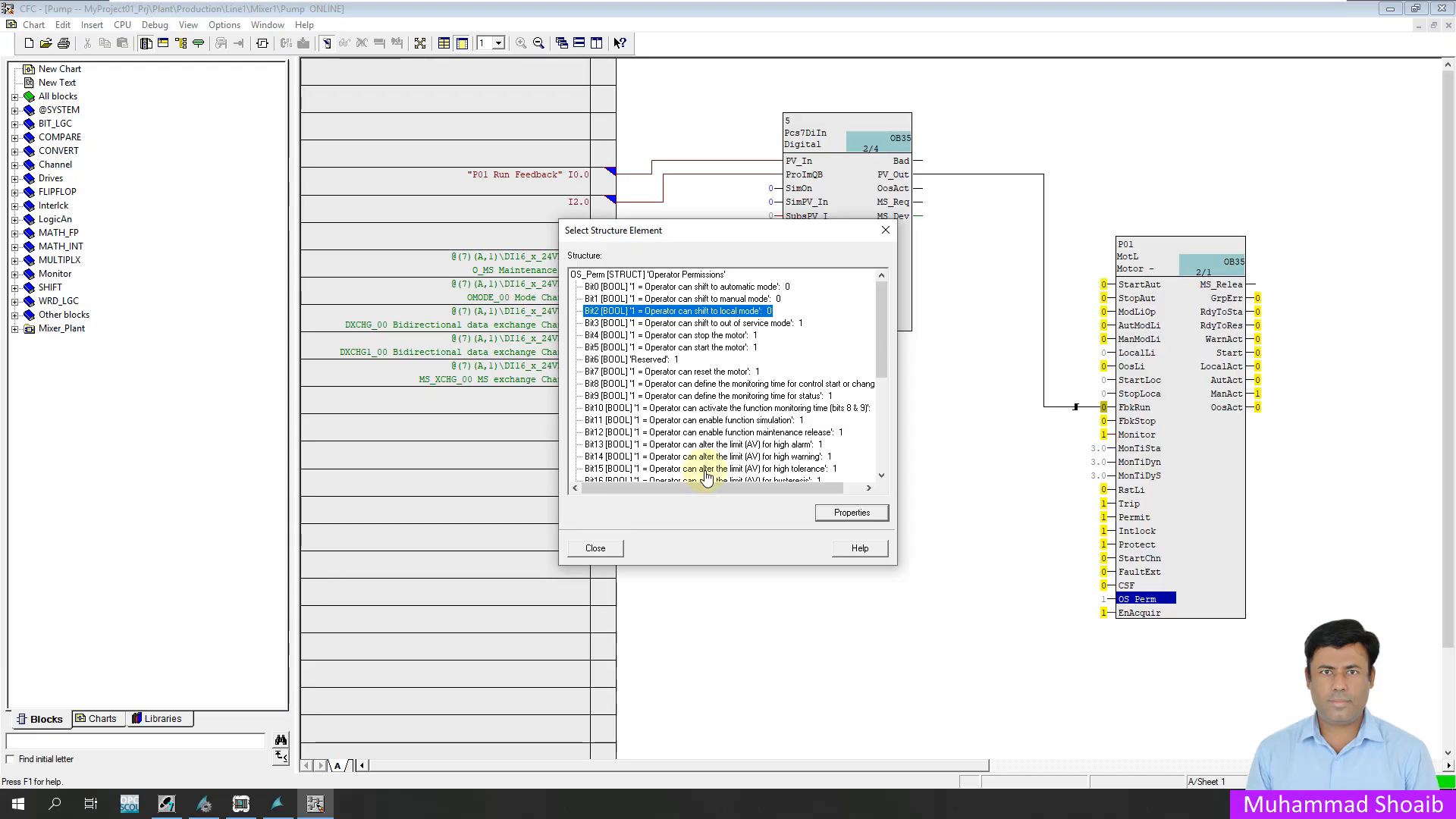
pyautogui.doubleClick(801, 326)
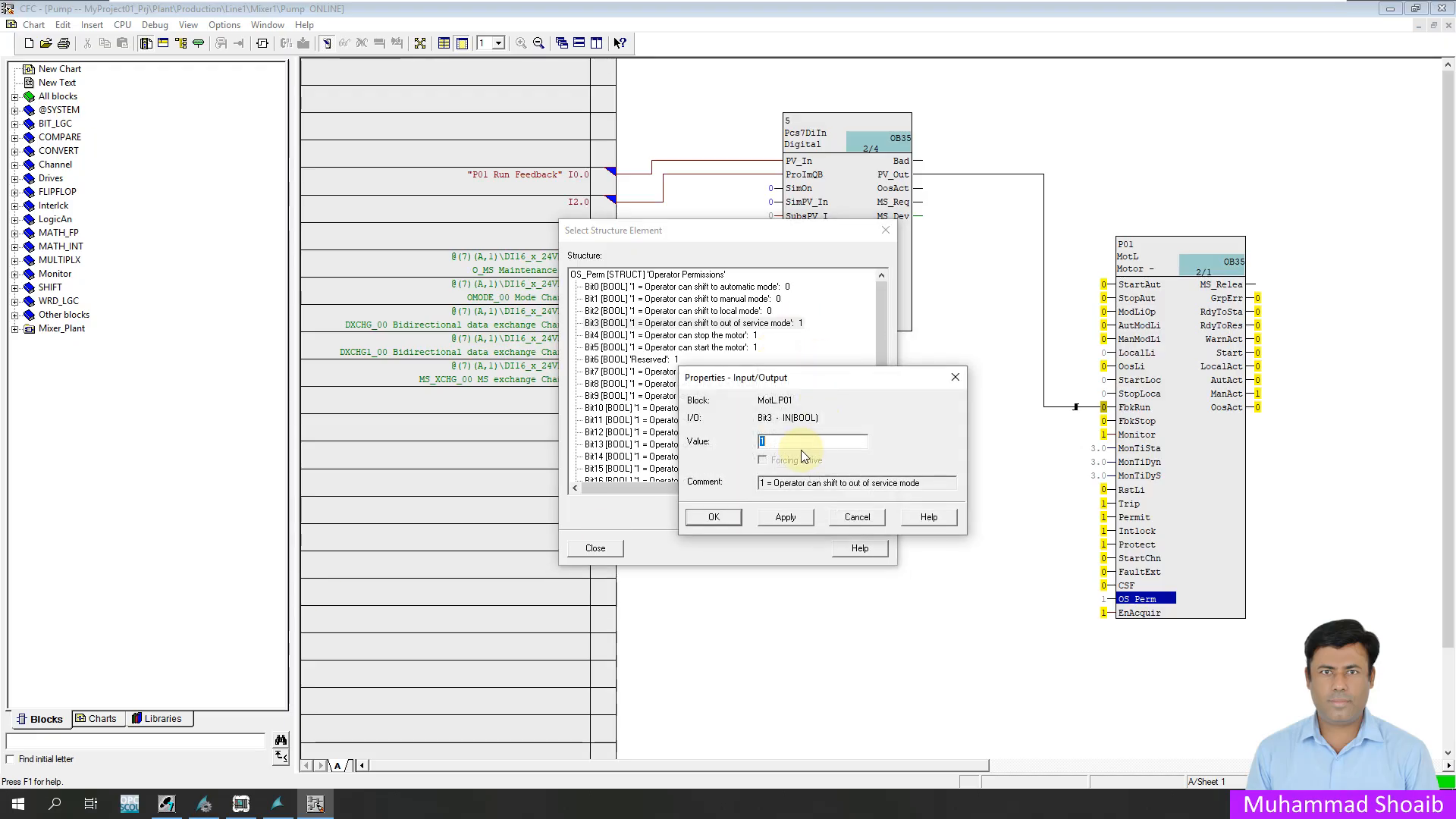
pyautogui.write('0')
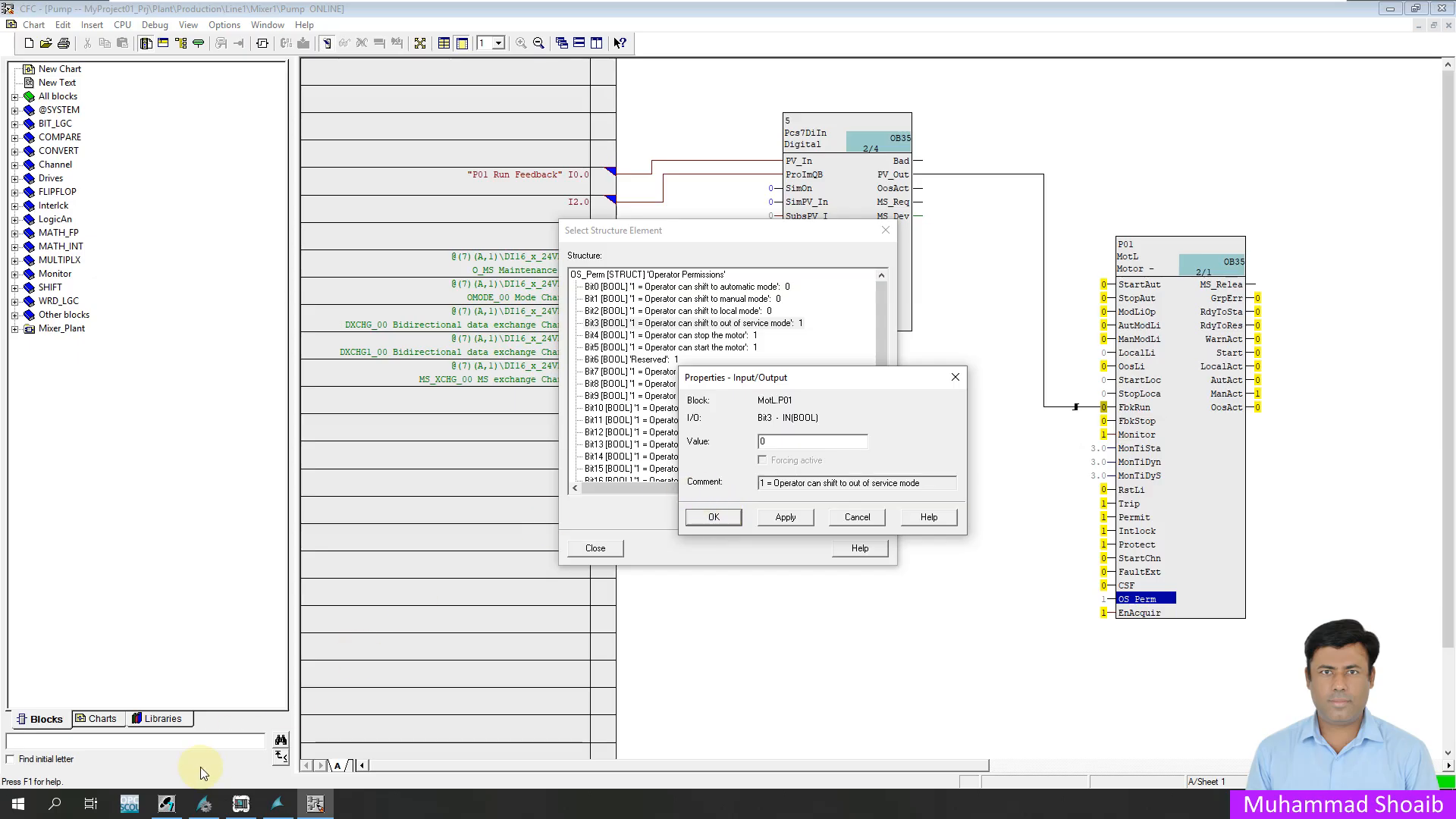
pyautogui.click(273, 804)
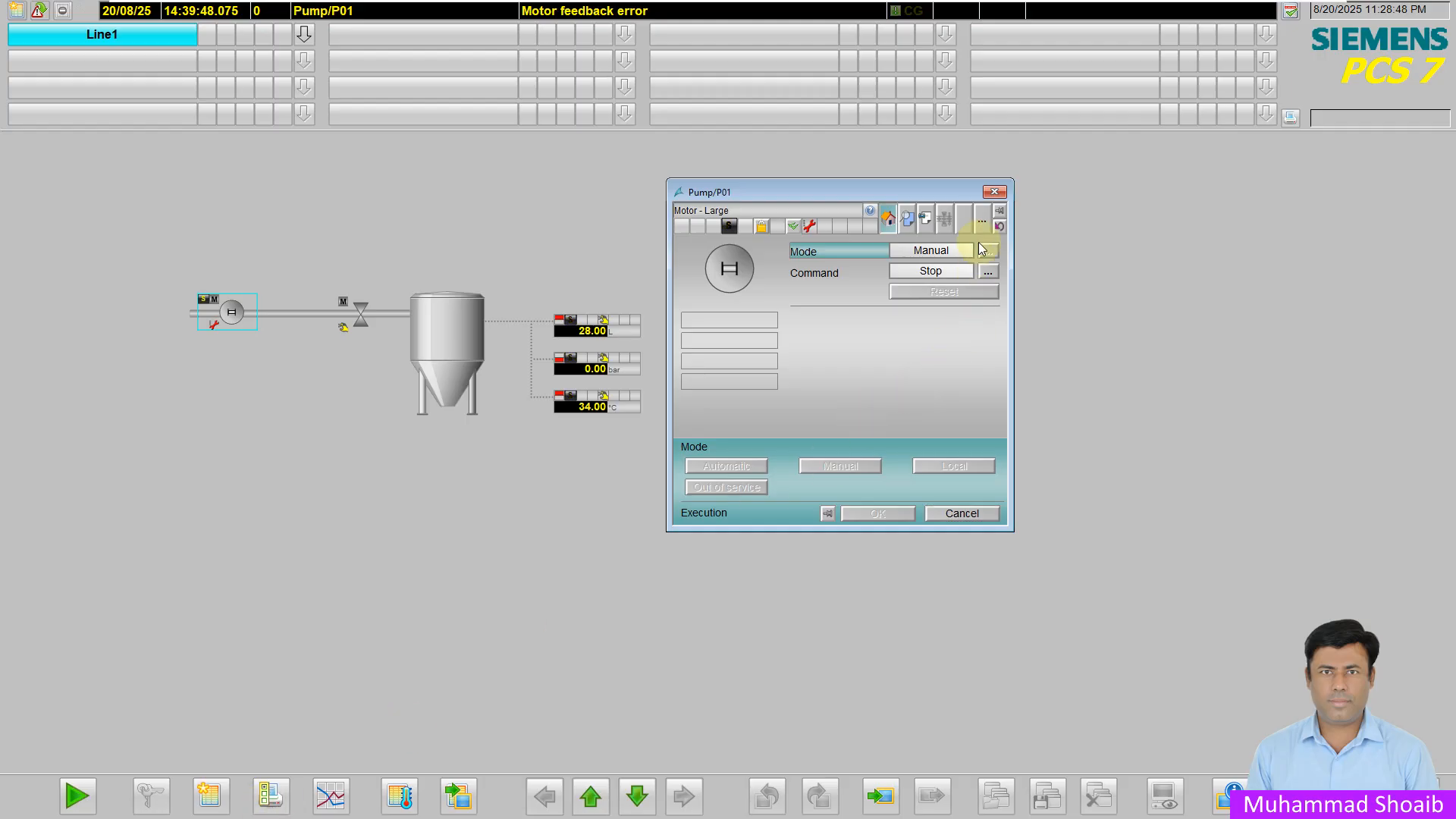
# - Compare P01's enabled operations in the preview view with the mode controls in the standard view
pyautogui.click(907, 219)
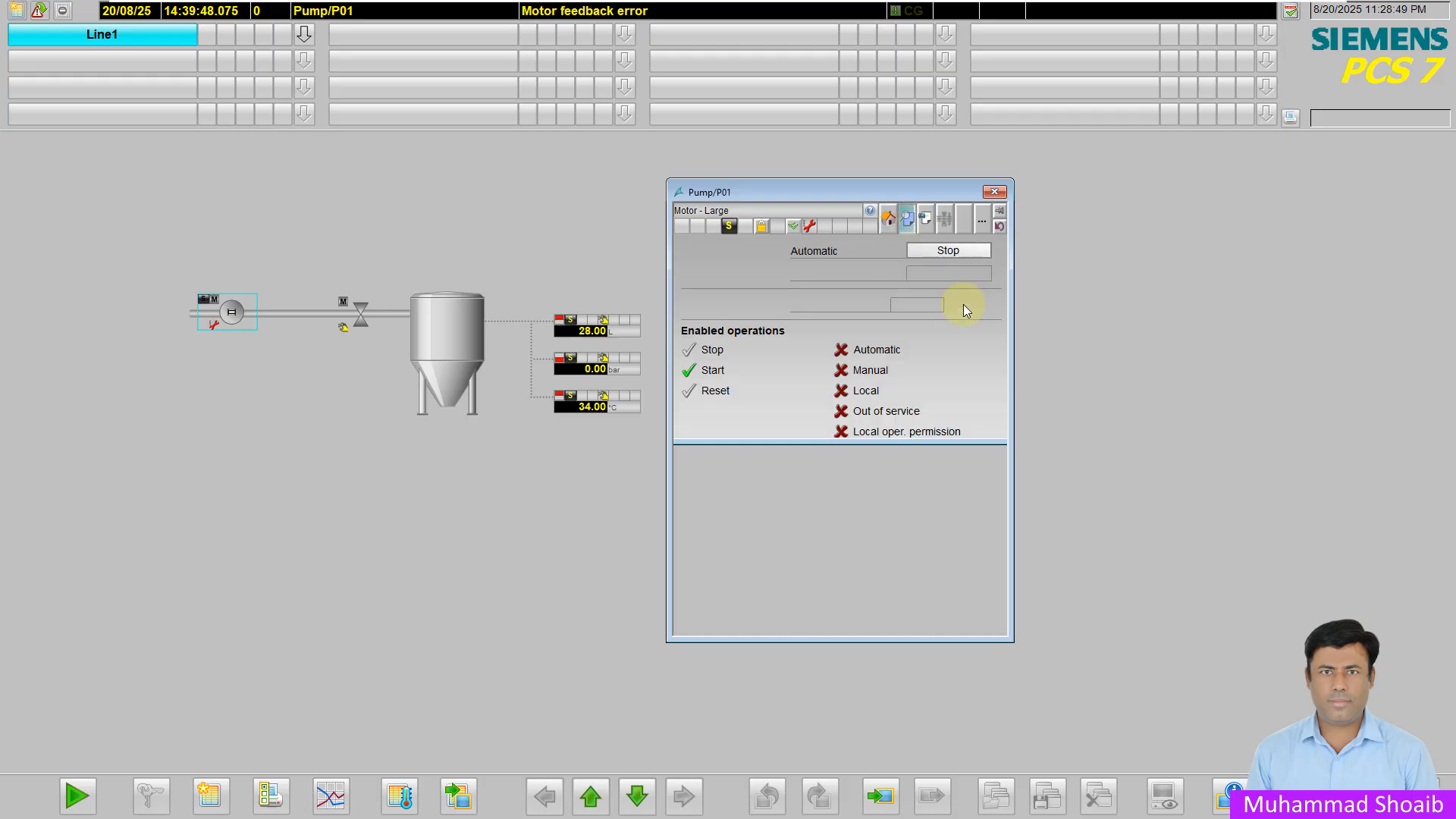
pyautogui.click(888, 219)
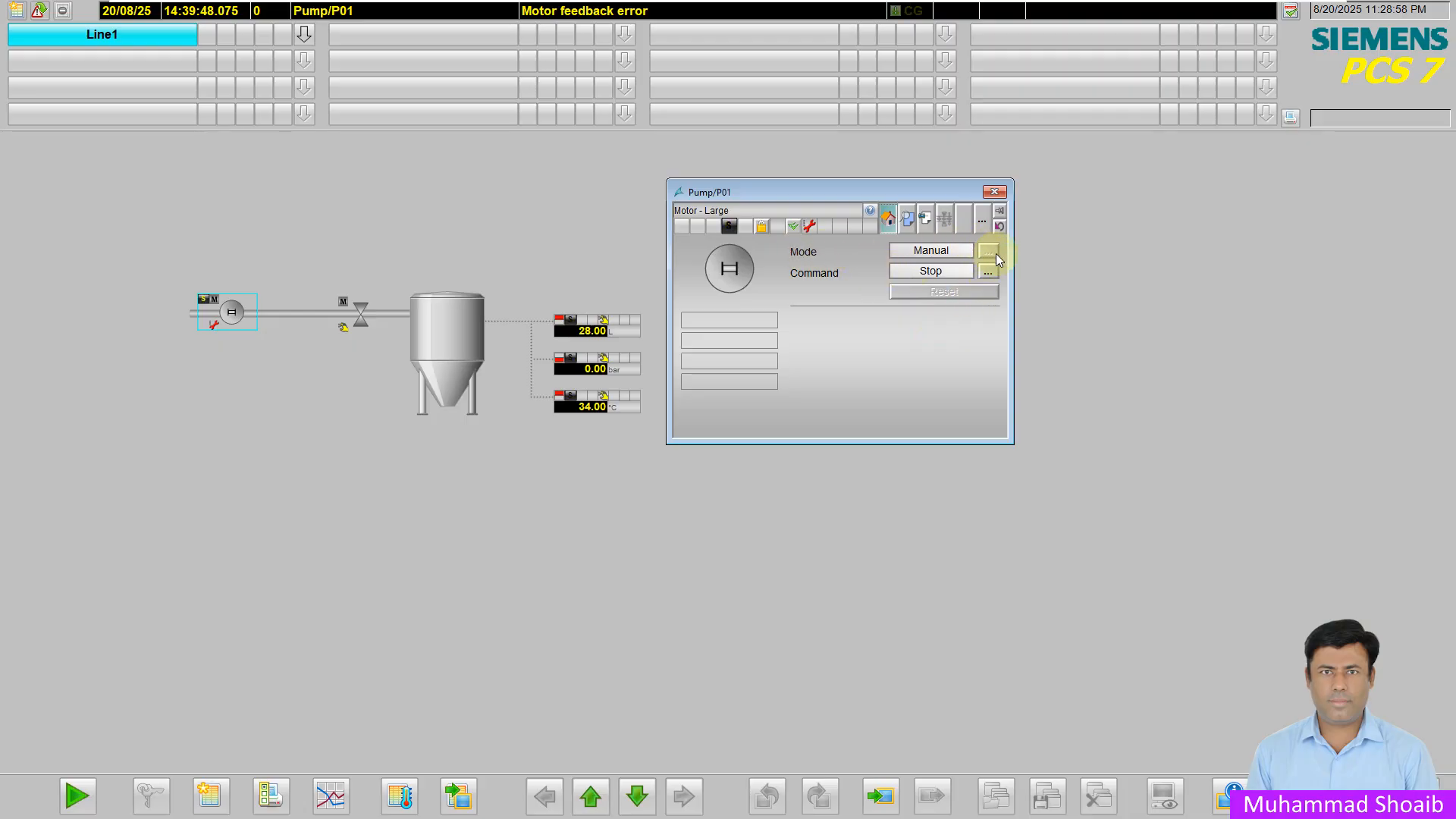
pyautogui.click(907, 219)
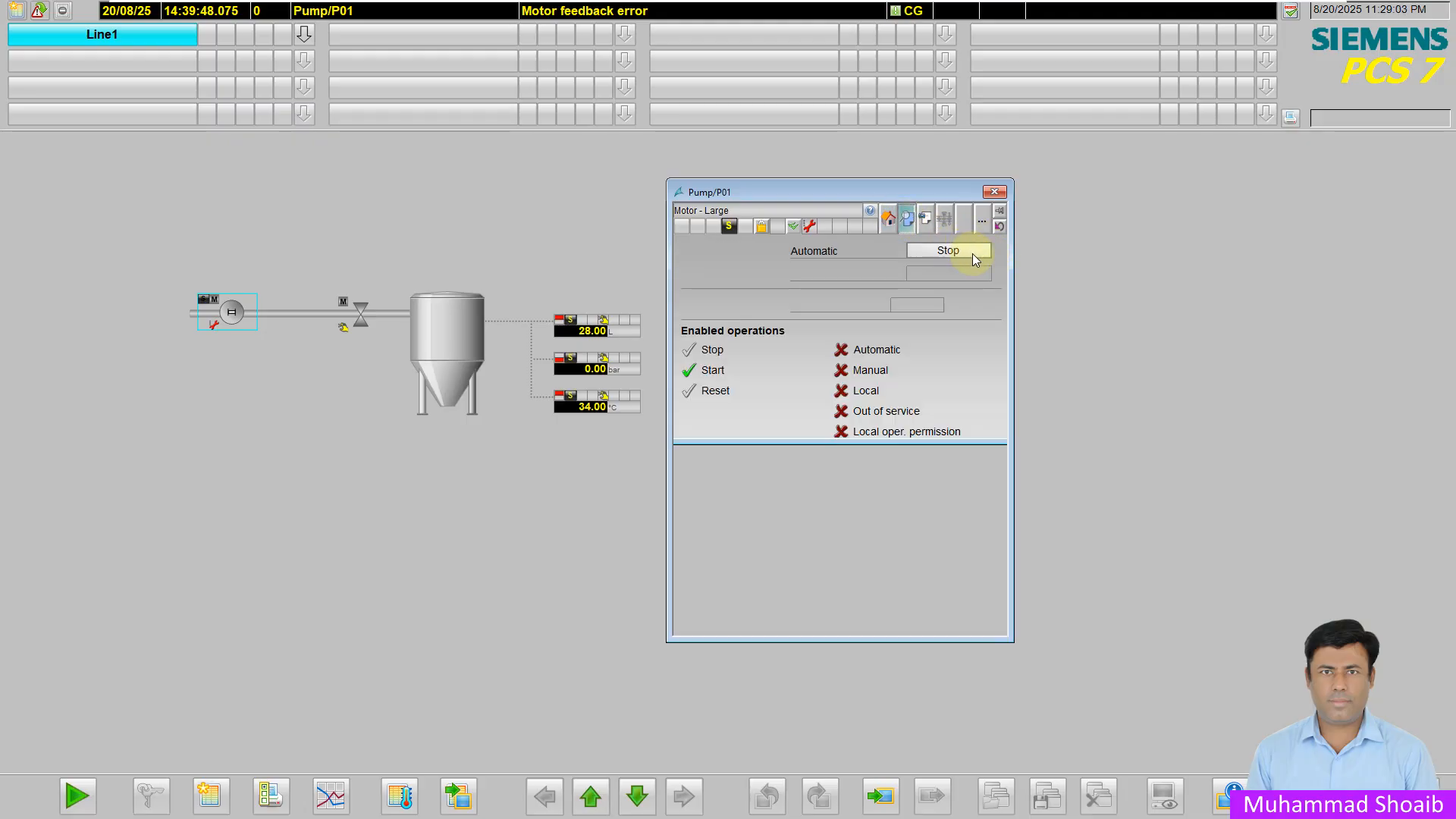
pyautogui.click(888, 219)
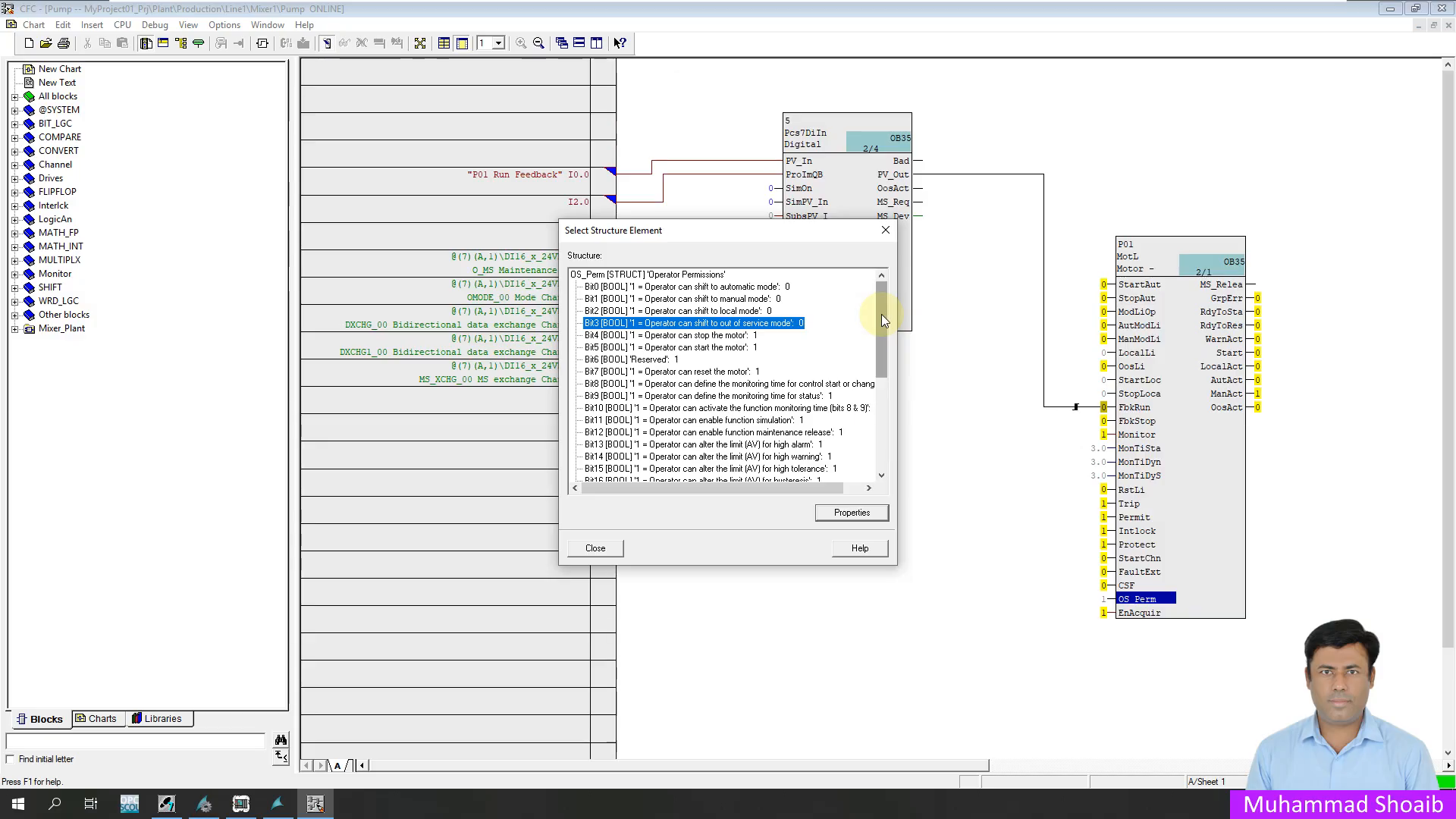
# - Locate OS_Perm Bit11 (function simulation) in the CFC chart, and view the simulation options in the parameter view of P01's runtime faceplate
pyautogui.click(768, 421)
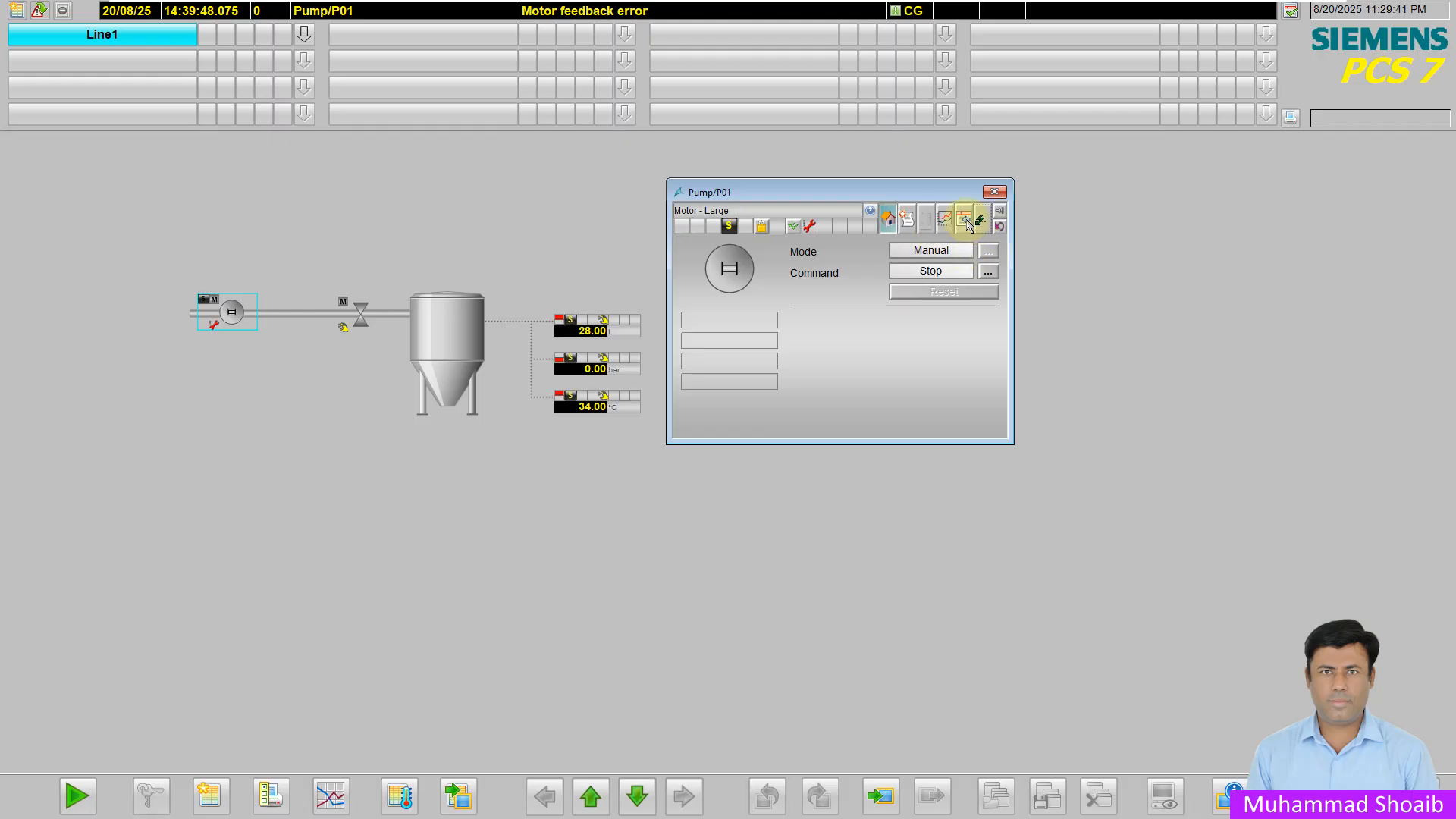
pyautogui.click(964, 219)
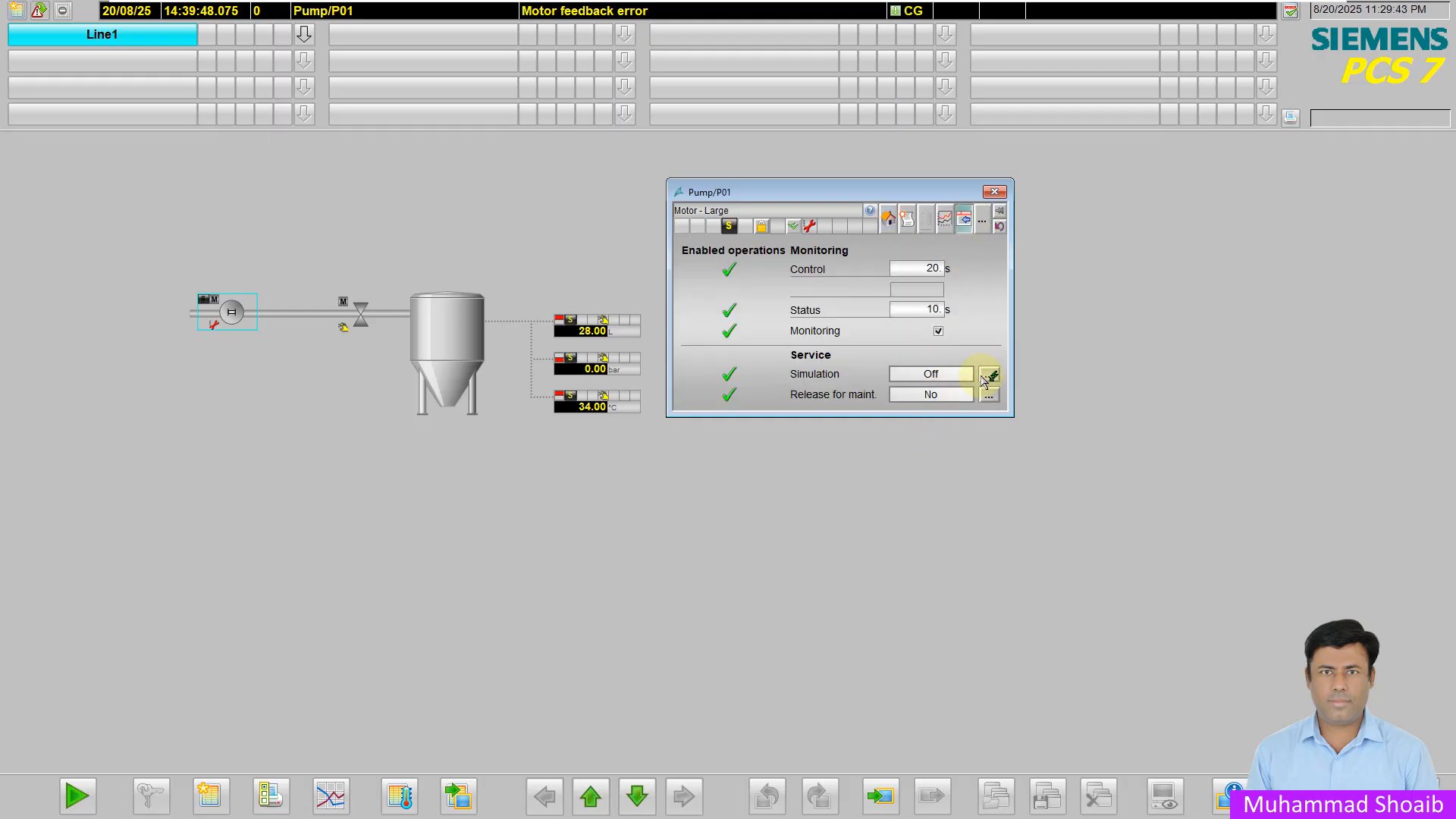
pyautogui.click(989, 374)
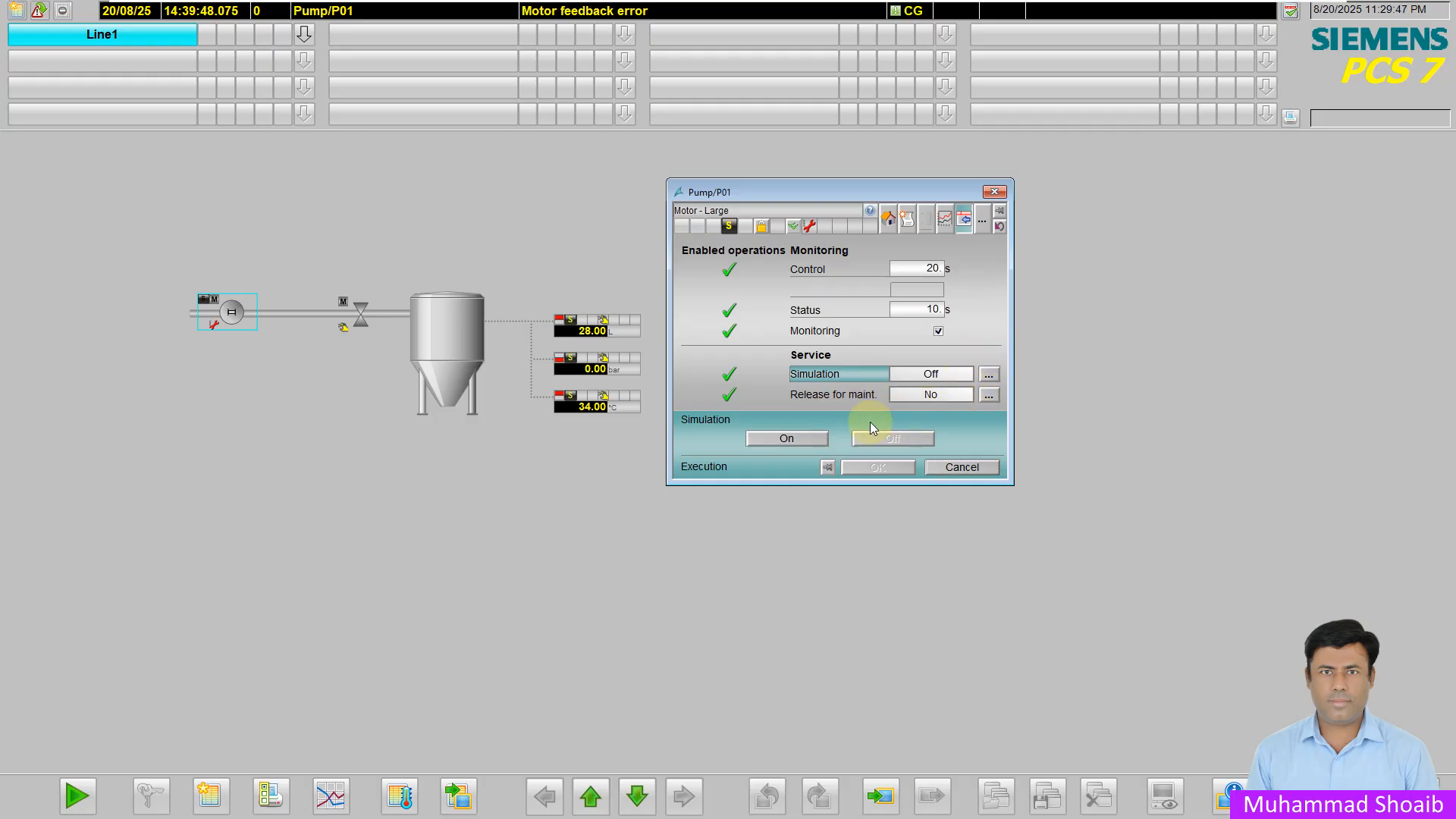
pyautogui.click(960, 466)
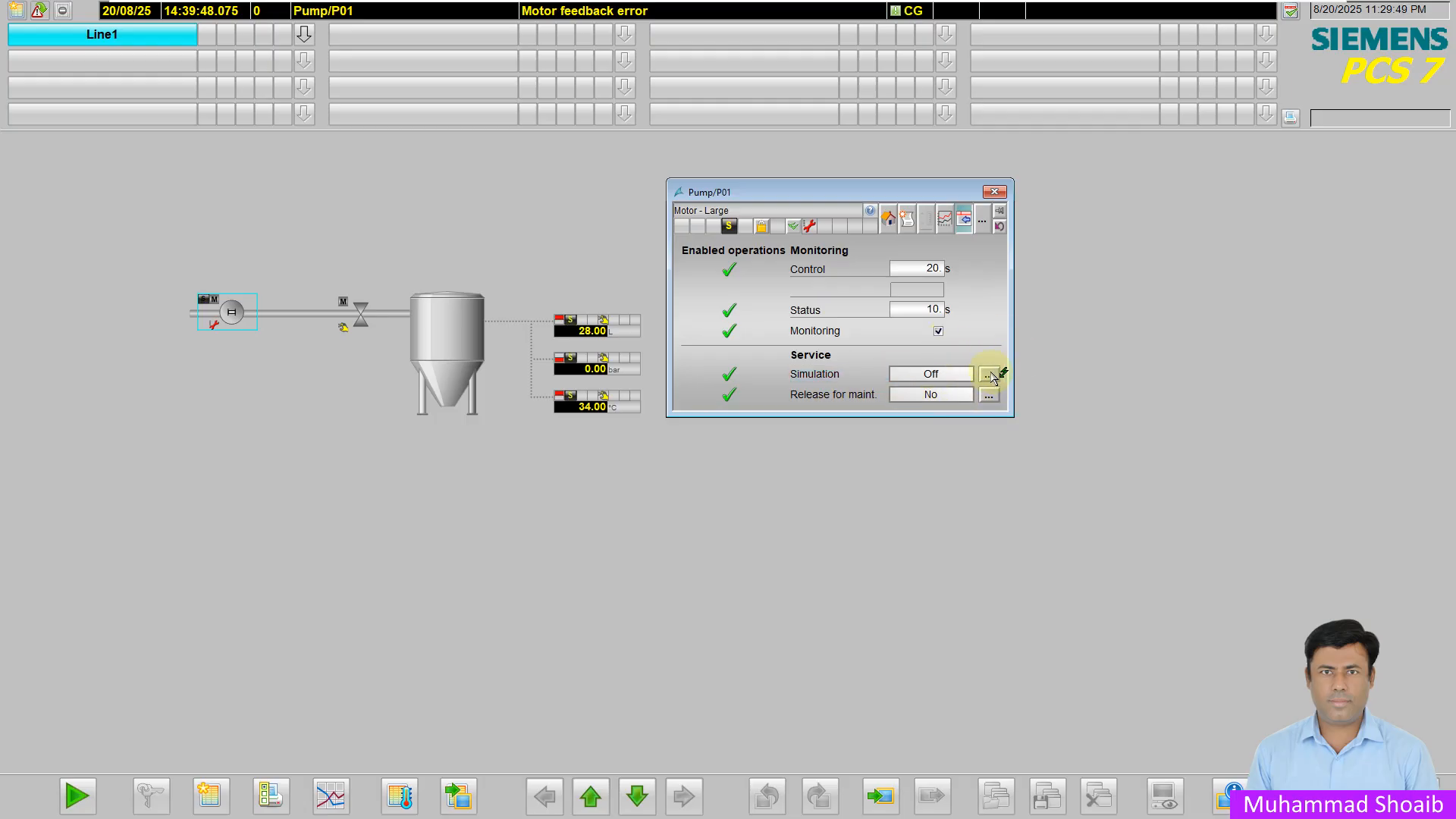
# - Set OS_Perm Bit11 (operator can enable function simulation) to 0 in the CFC chart and return to P01's parameter view in the runtime
pyautogui.press('super')
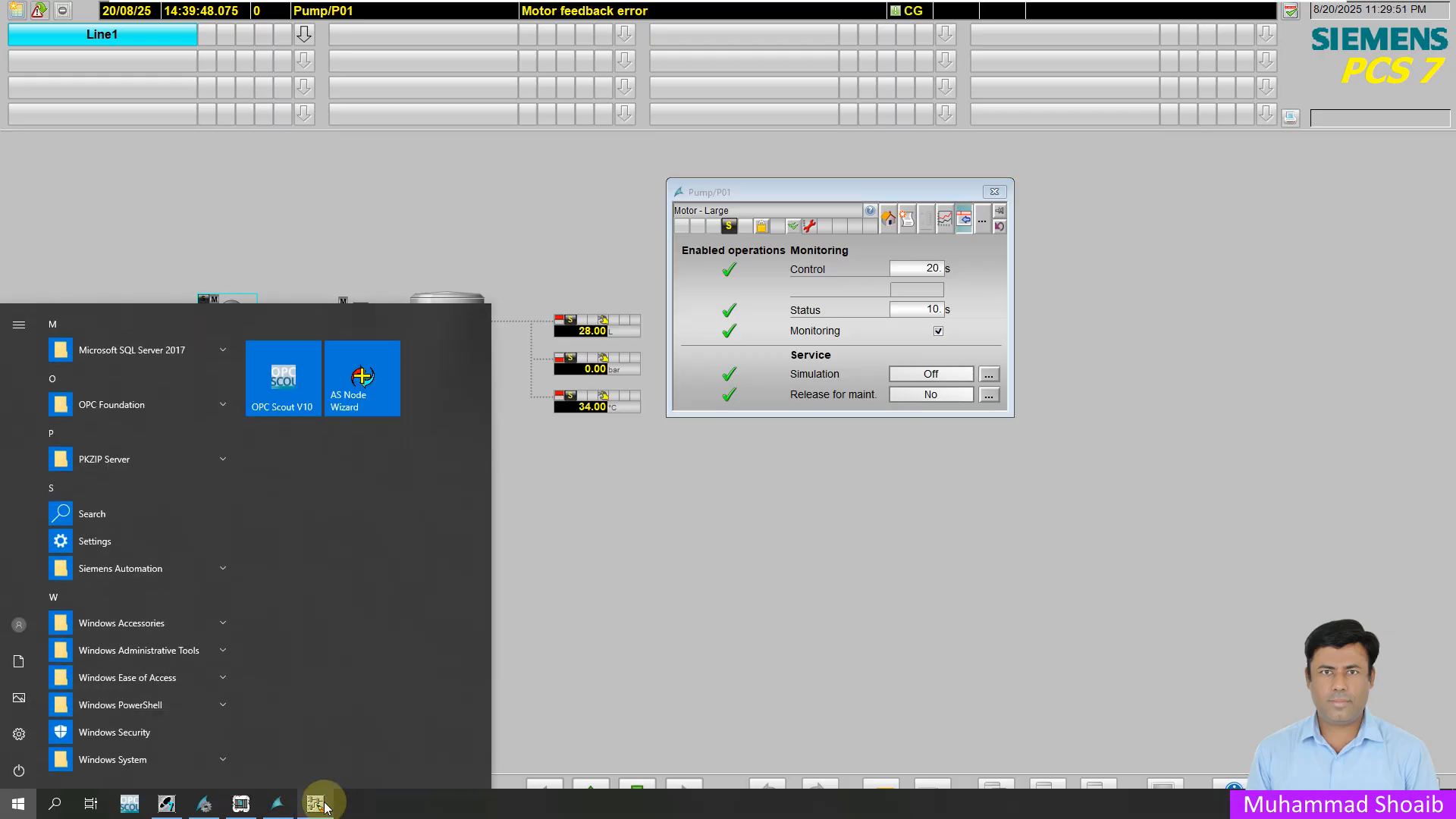
pyautogui.click(317, 803)
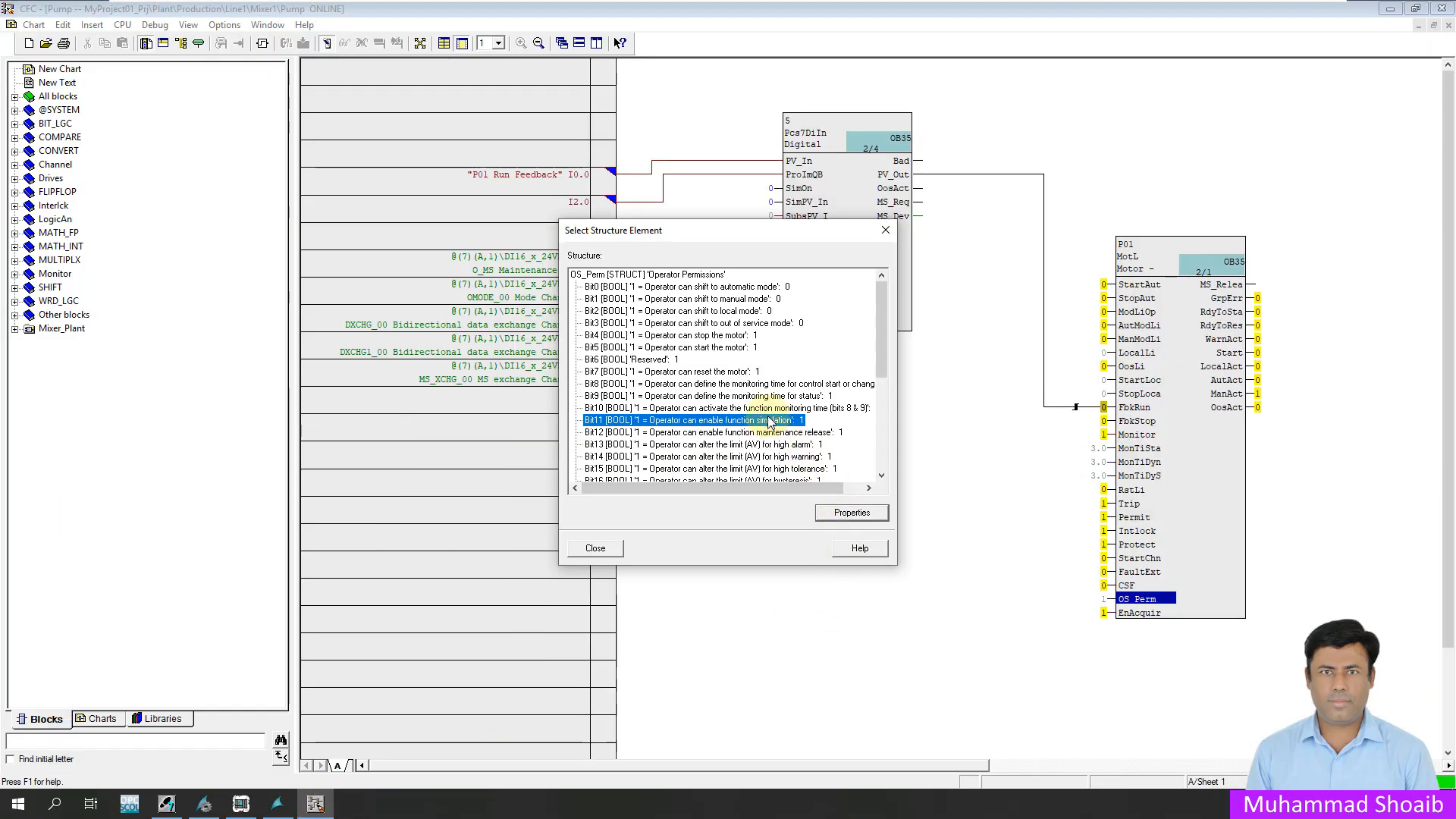
pyautogui.doubleClick(757, 423)
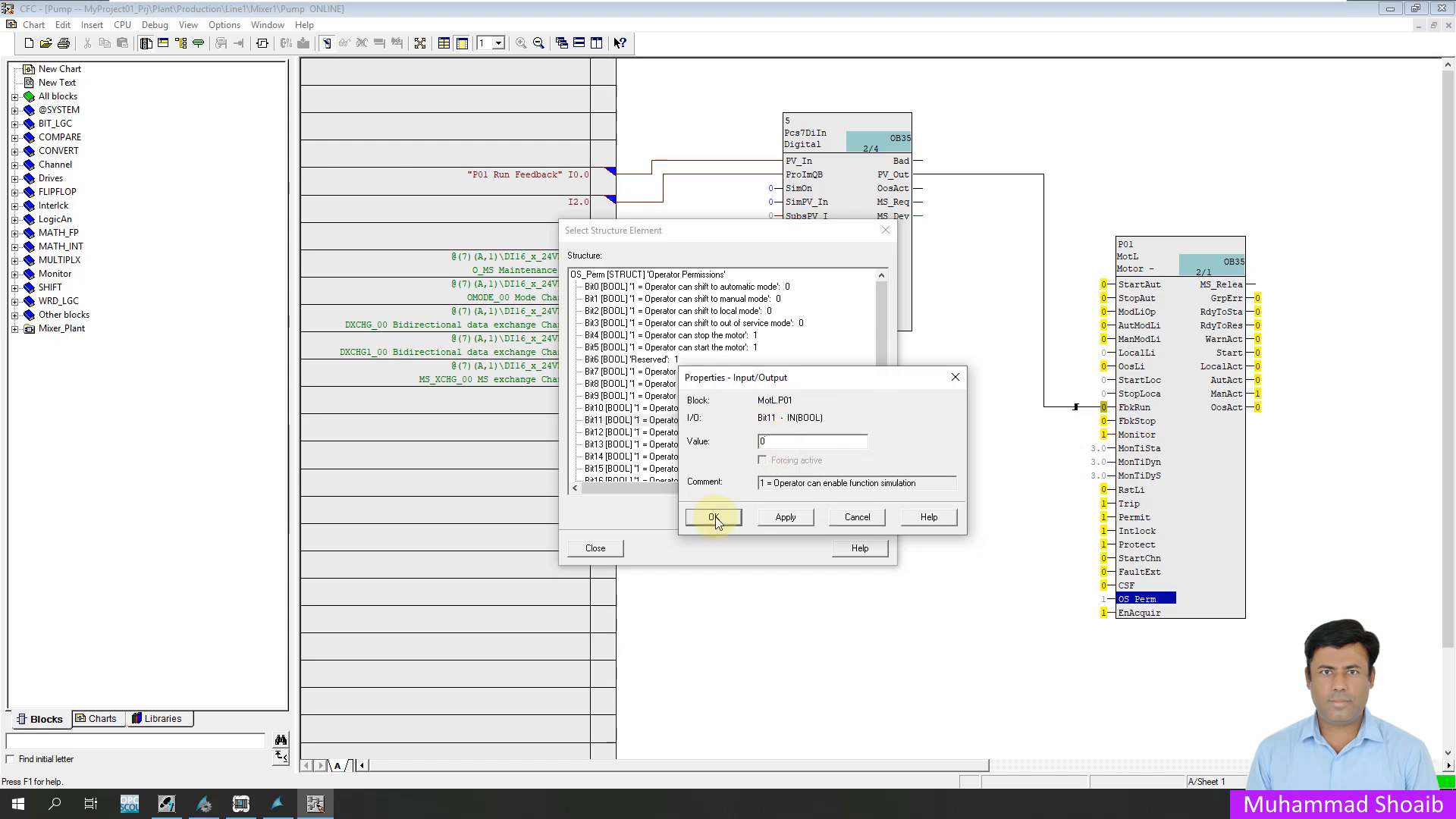
pyautogui.click(281, 804)
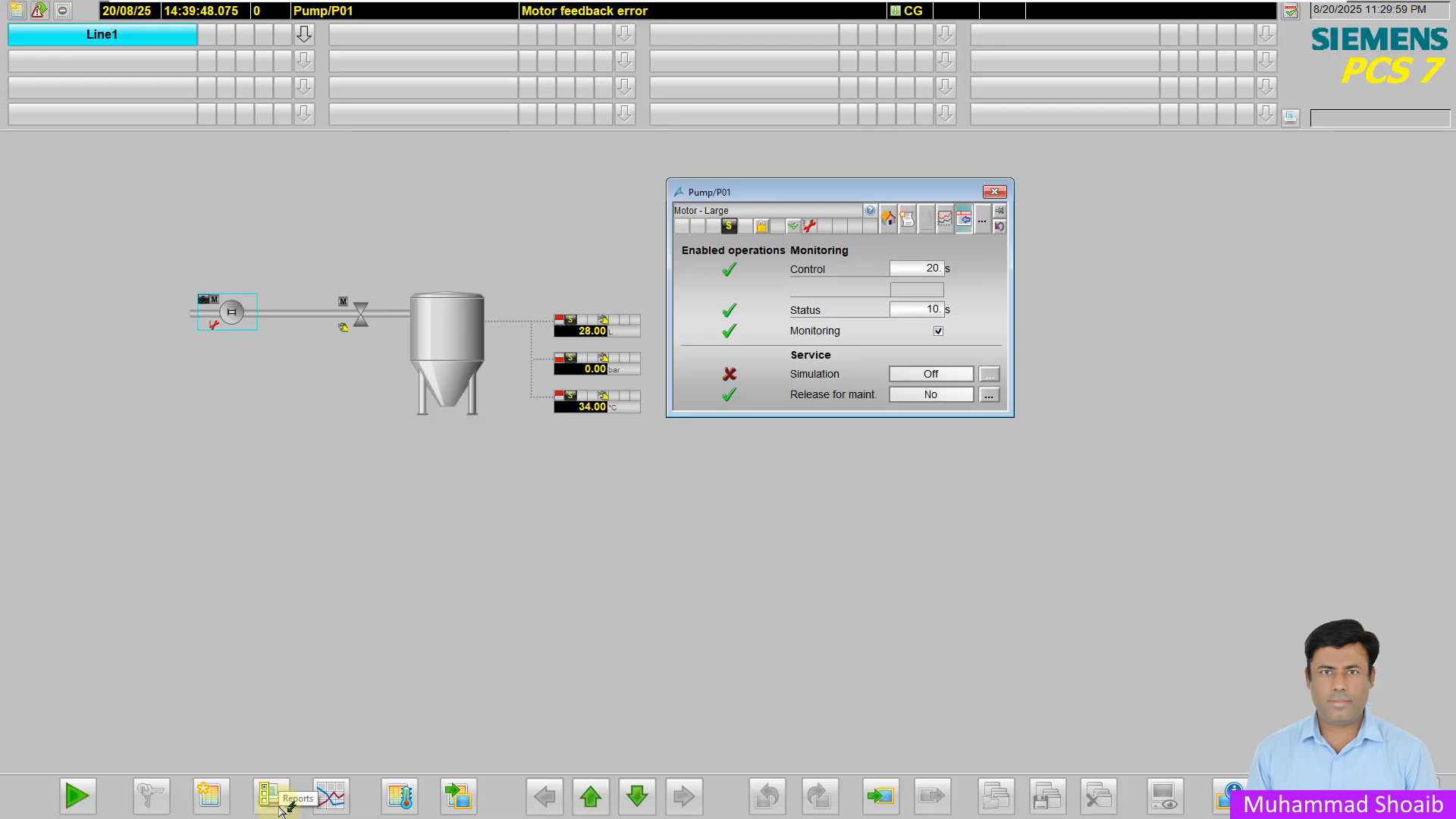